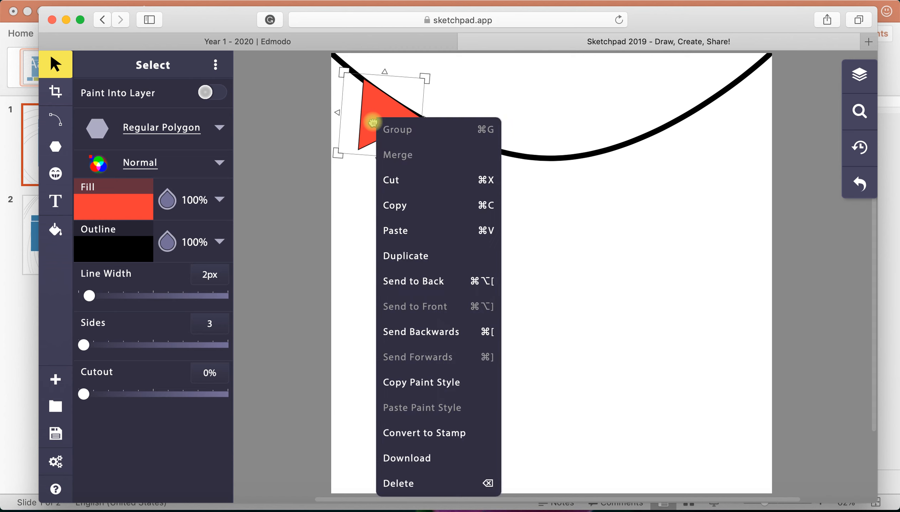
- Duplicate the first red triangle flag and place the copy beside it, rotating it to follow the underside of the curved line
left_click(426, 262)
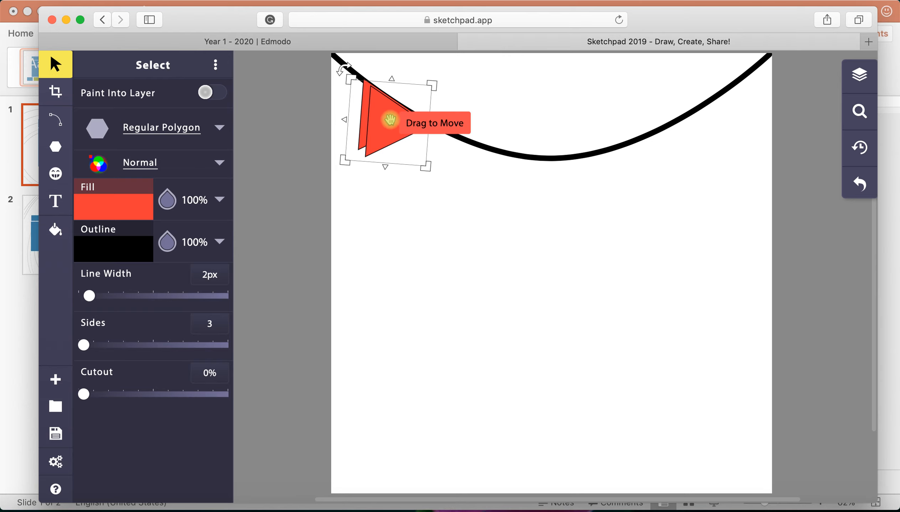
left_click_drag(402, 131, 435, 148)
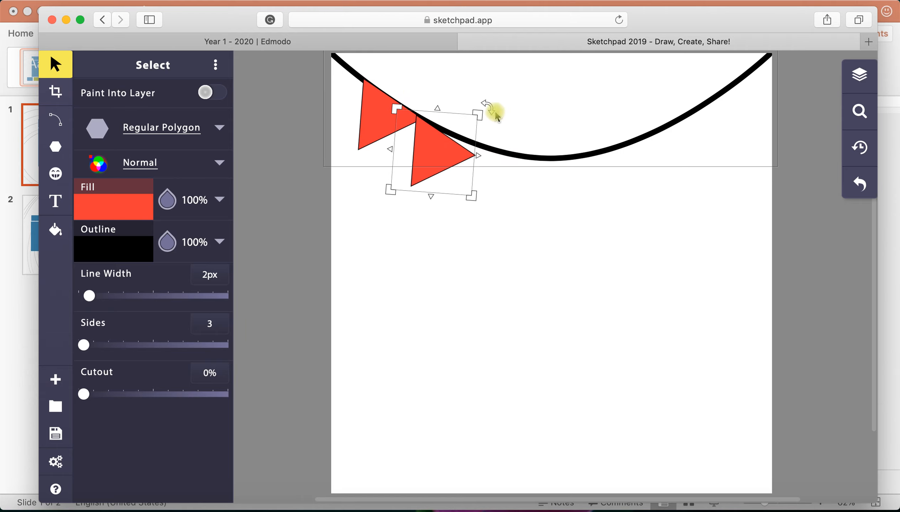
left_click_drag(488, 105, 486, 96)
left_click_drag(442, 162, 448, 160)
left_click_drag(488, 98, 488, 95)
left_click_drag(434, 171, 436, 171)
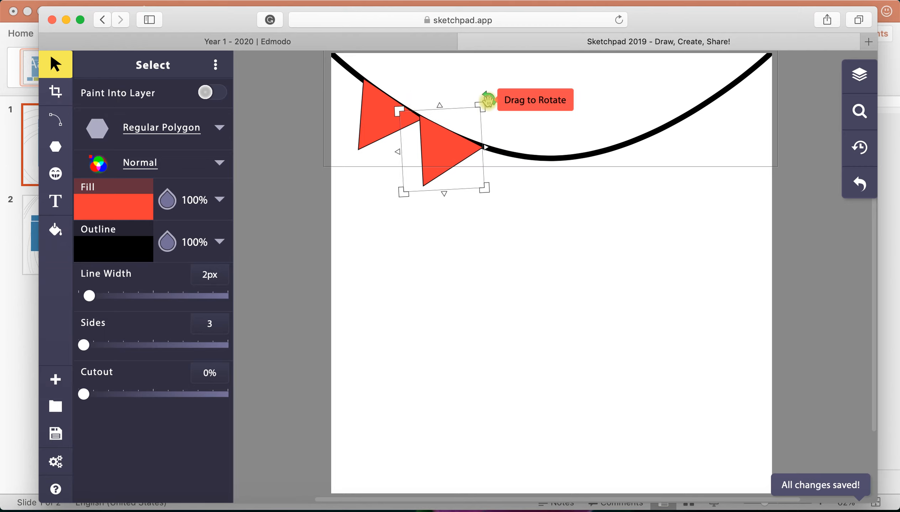
left_click_drag(486, 99, 486, 96)
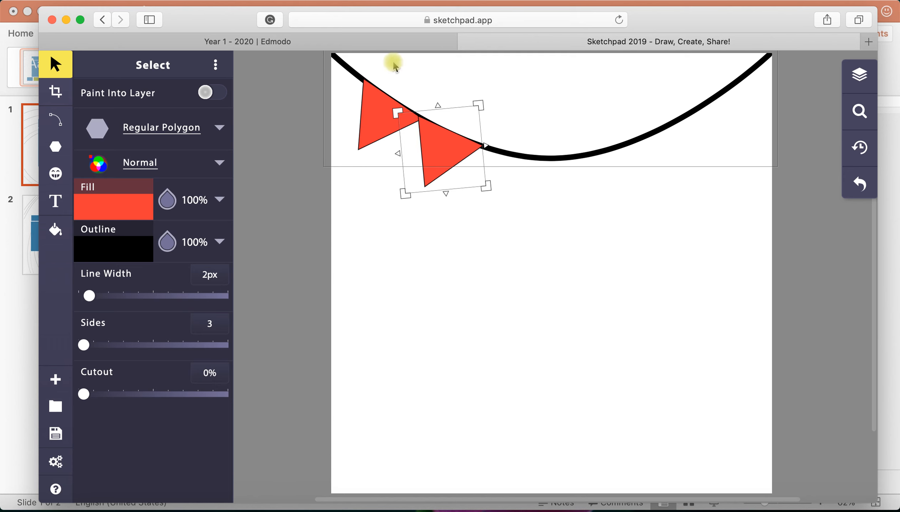
- Check the example card's bunting on Edmodo, and add a third flag in Sketchpad by duplicating the second and rotating it to fit the curve
left_click(383, 41)
scroll(371, 225, "left", 10)
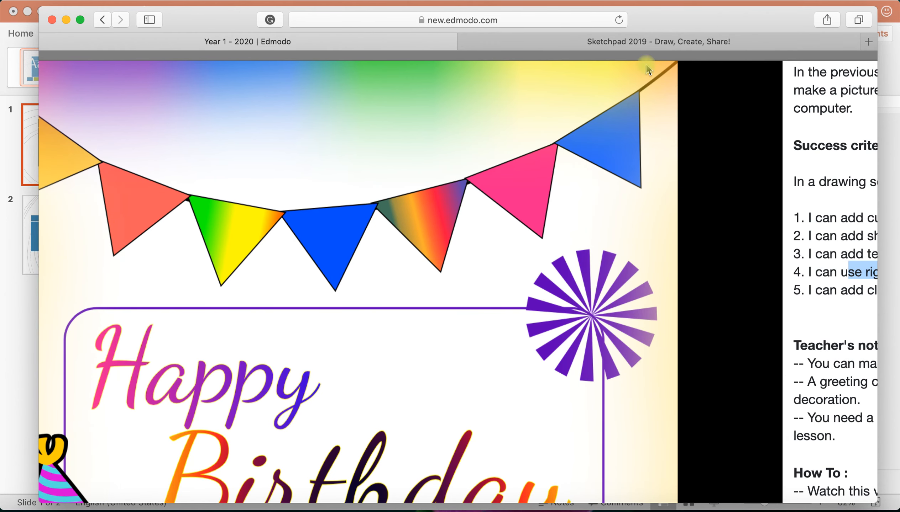
left_click(639, 41)
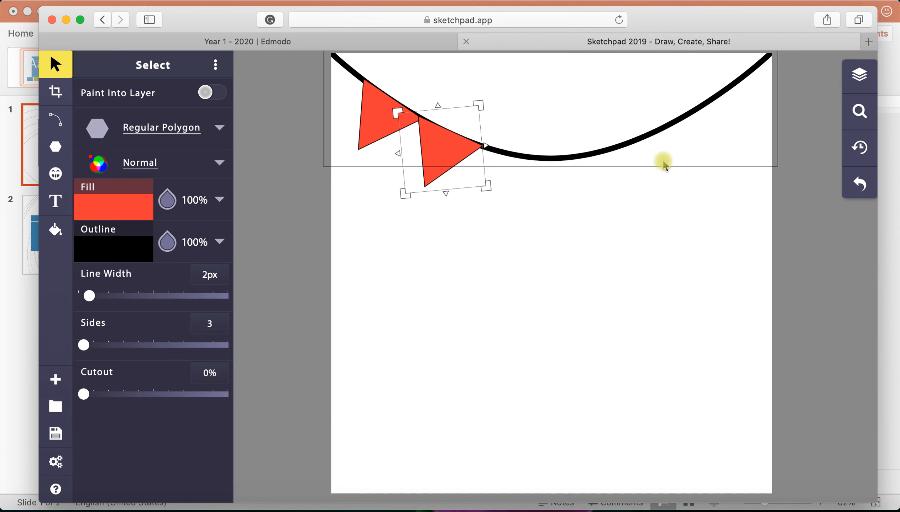
right_click(447, 153)
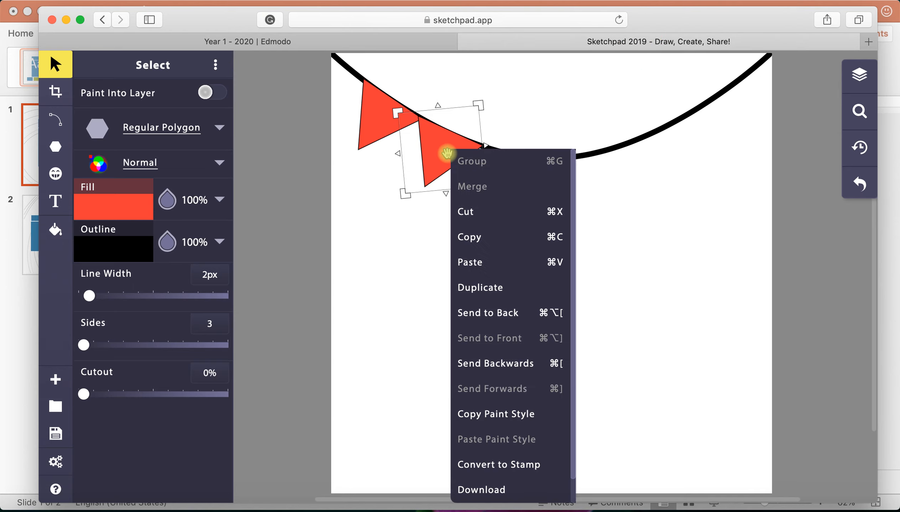
left_click(486, 291)
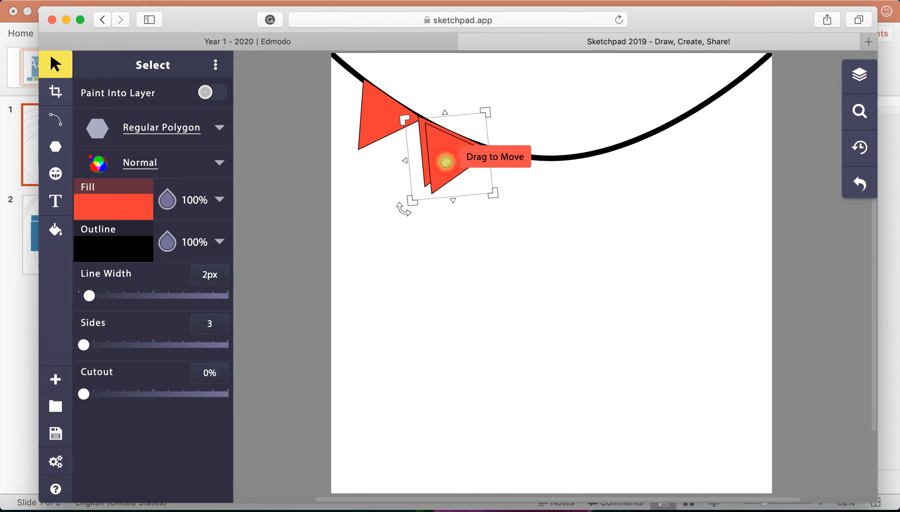
left_click_drag(444, 158, 498, 180)
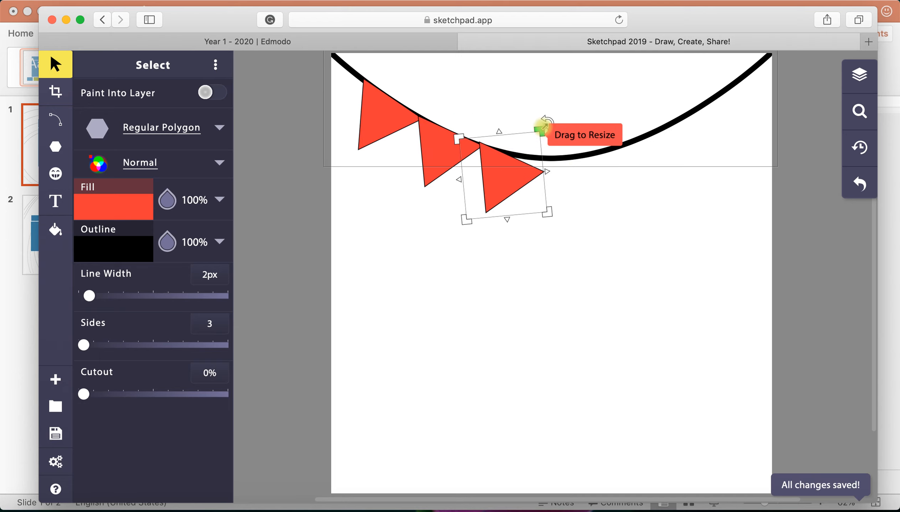
left_click_drag(548, 120, 540, 111)
left_click_drag(507, 190, 513, 187)
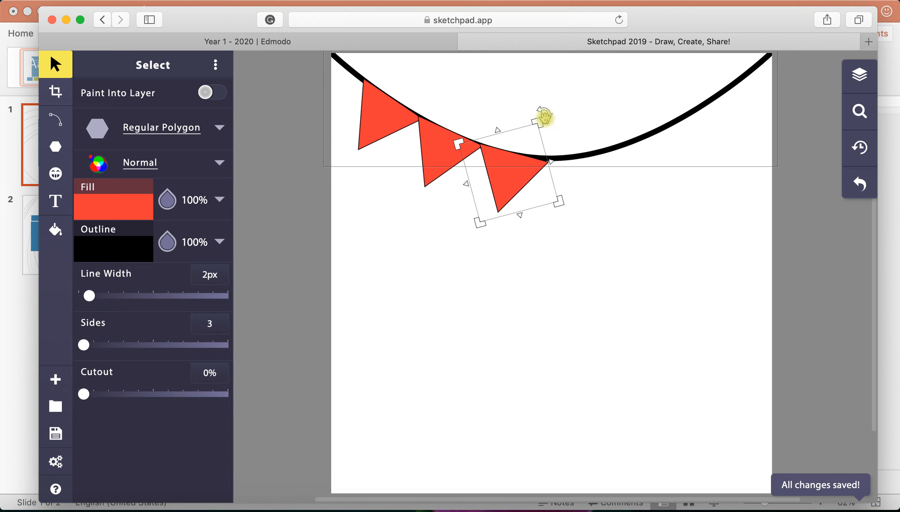
left_click_drag(543, 111, 541, 105)
left_click_drag(517, 170, 517, 173)
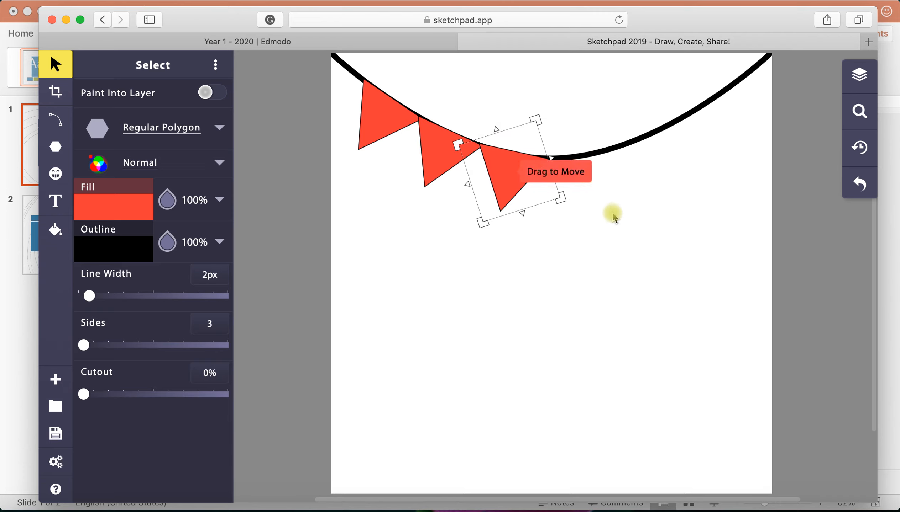
- Duplicate the third flag and fit the copy beside it, rotating it so its upper edge follows the lowest part of the curve
right_click(515, 184)
left_click(572, 316)
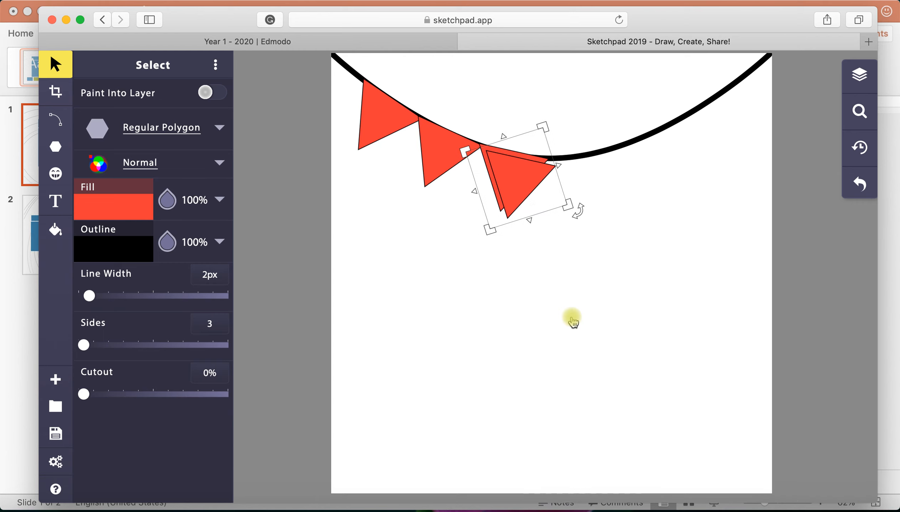
left_click_drag(523, 173, 584, 180)
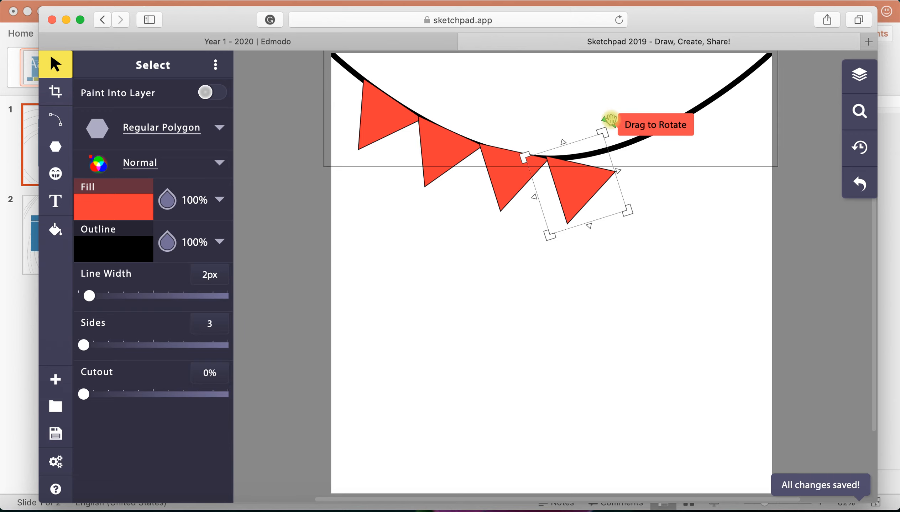
left_click_drag(609, 119, 594, 107)
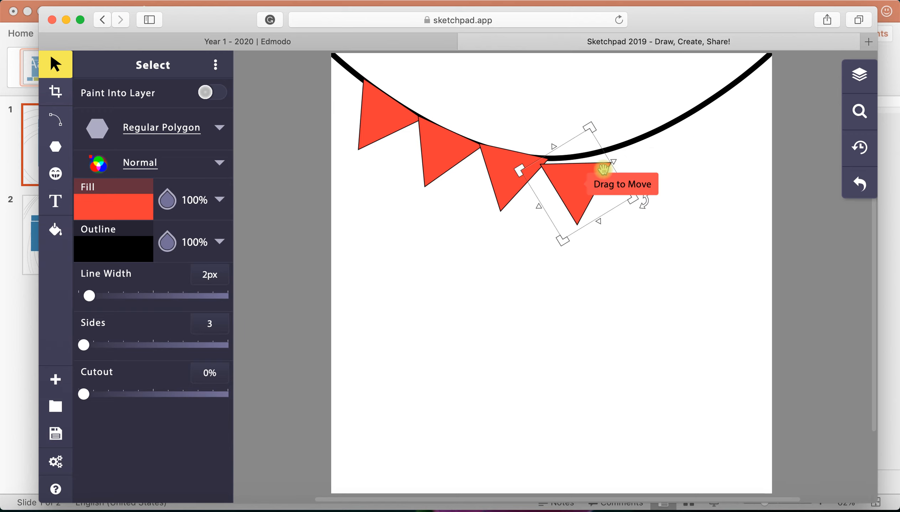
left_click_drag(603, 170, 611, 164)
left_click_drag(602, 109, 595, 109)
left_click_drag(590, 169, 591, 161)
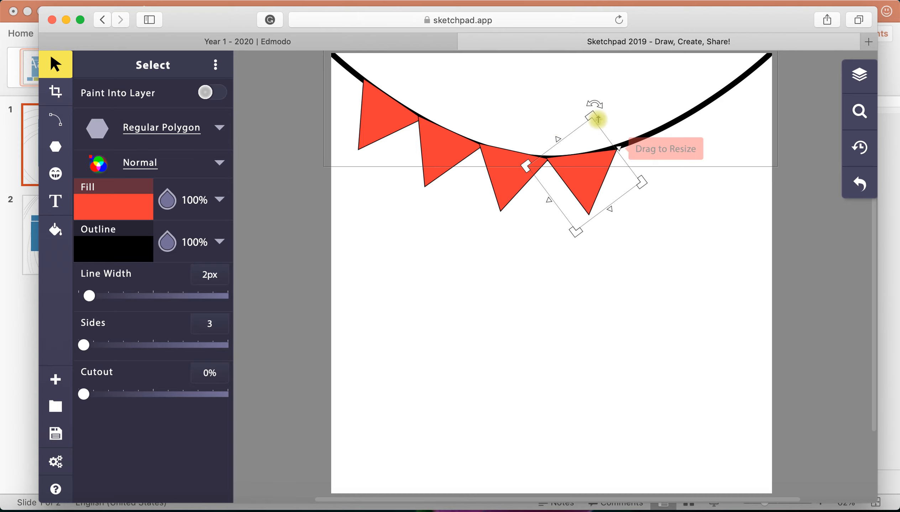
left_click_drag(591, 102, 591, 101)
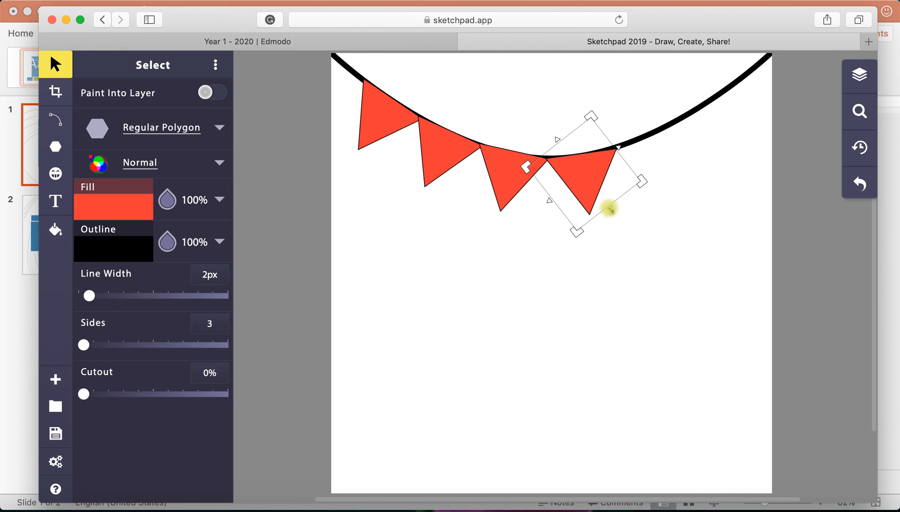
- Duplicate the fourth flag and place the copy beside it under the rising curve, rotated to about 37°
right_click(585, 179)
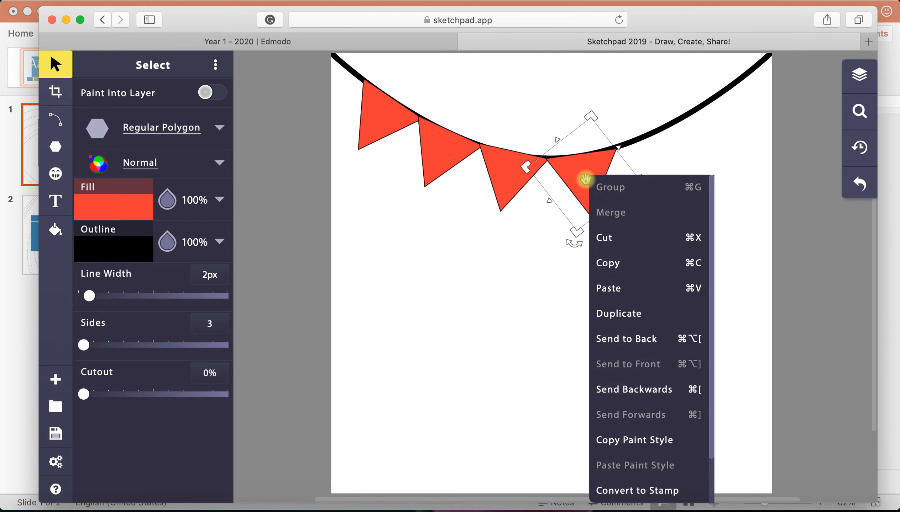
left_click(643, 313)
left_click_drag(622, 182, 659, 167)
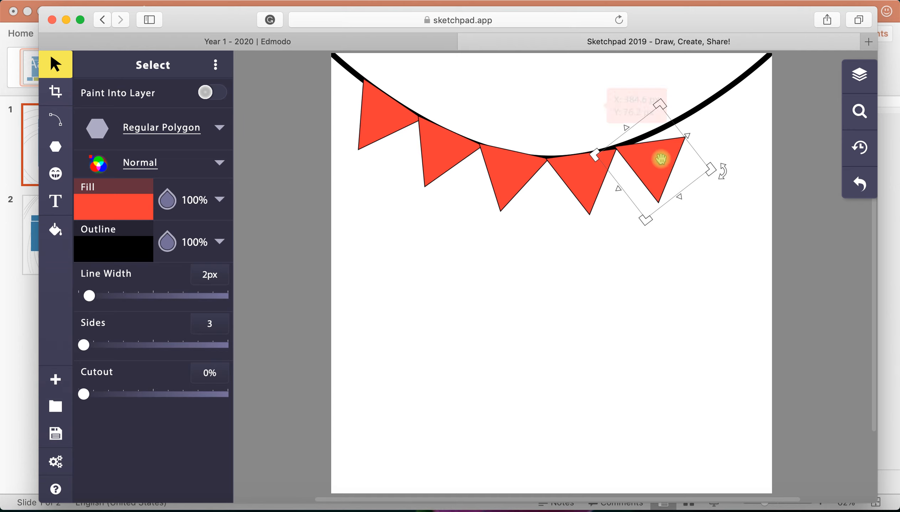
left_click_drag(661, 93, 647, 88)
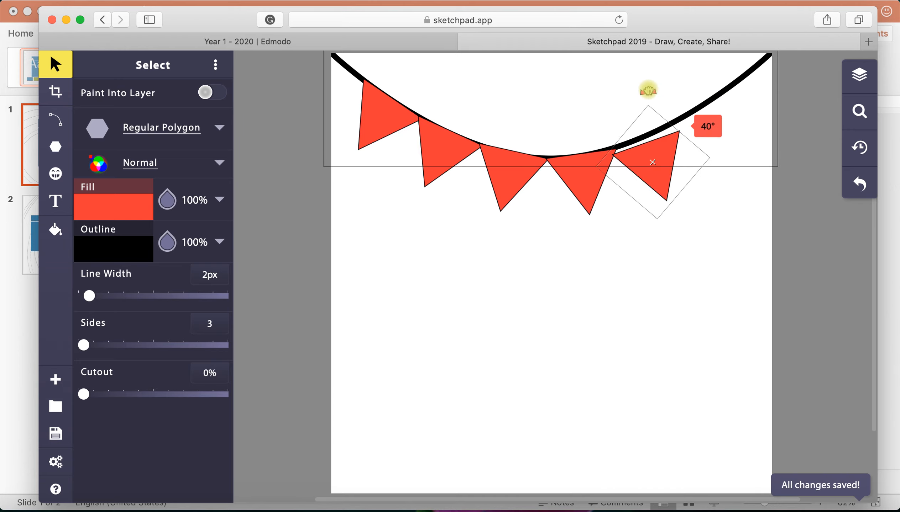
left_click_drag(639, 152, 640, 153)
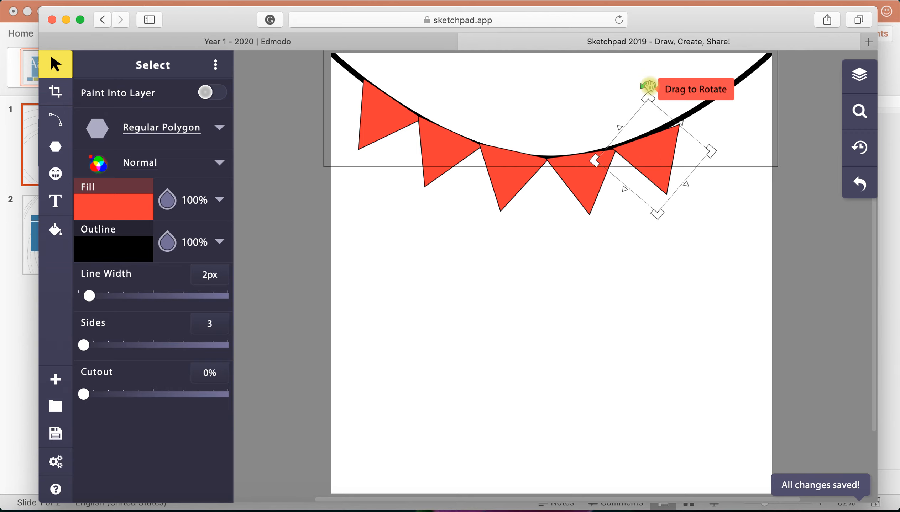
left_click_drag(647, 86, 647, 84)
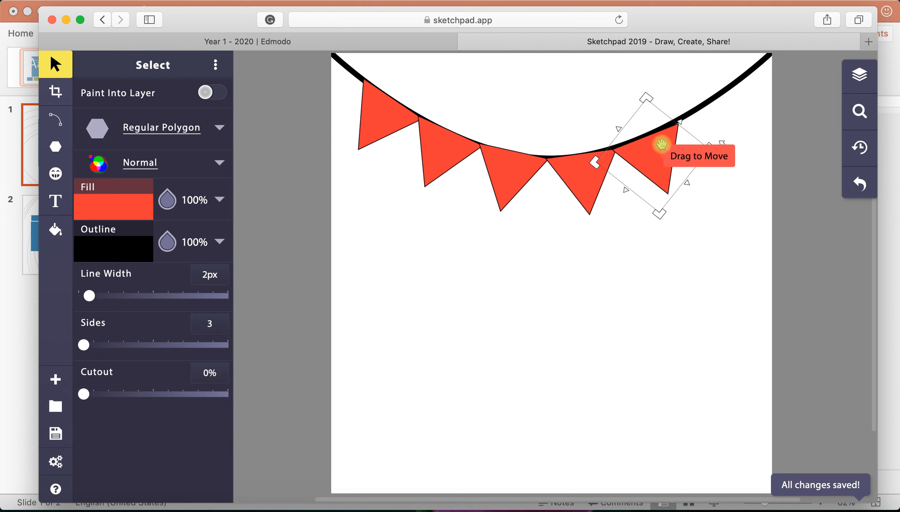
left_click_drag(661, 144, 660, 139)
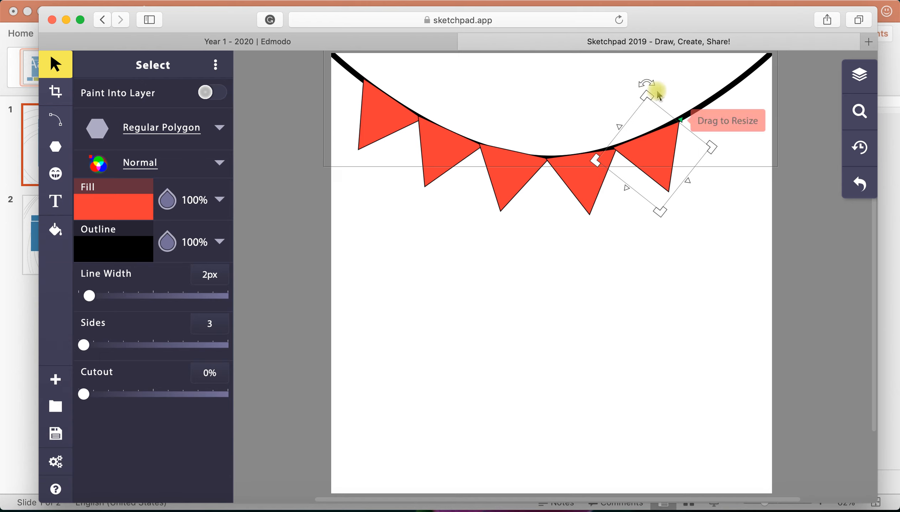
left_click_drag(645, 86, 643, 85)
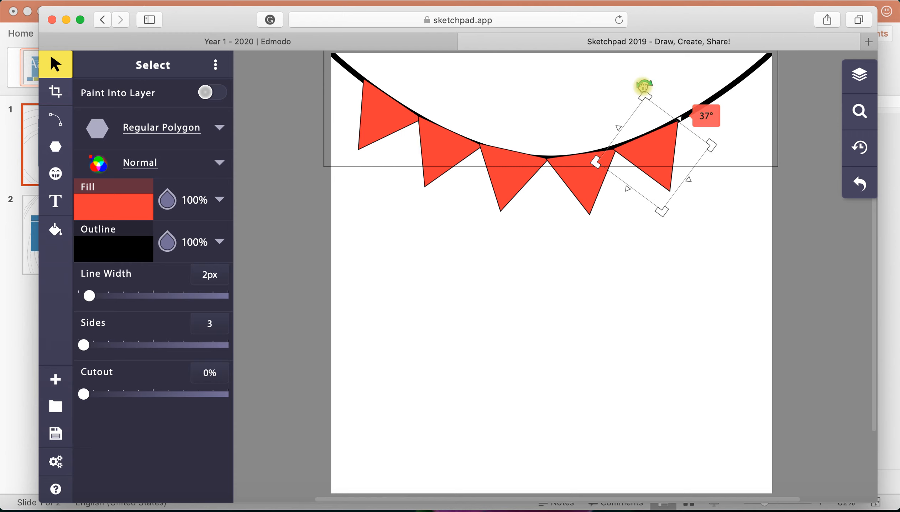
- Duplicate the fifth flag and place the copy near the curve's upper right end, rotating it to match the steeper slope
right_click(654, 161)
left_click(662, 295)
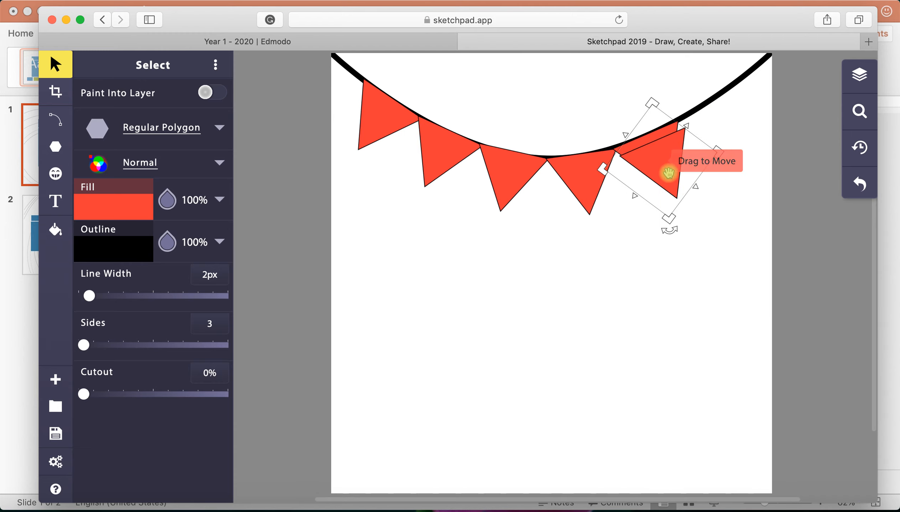
left_click_drag(668, 173, 722, 137)
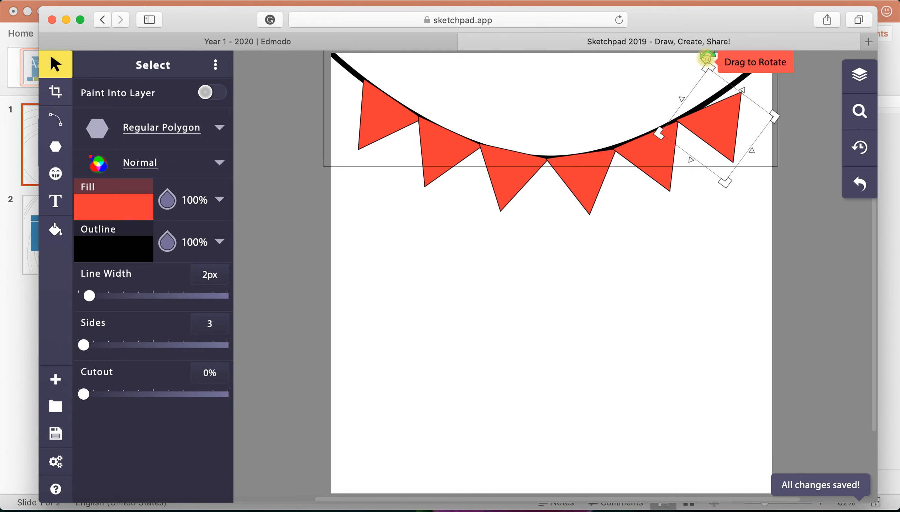
left_click_drag(706, 57, 700, 56)
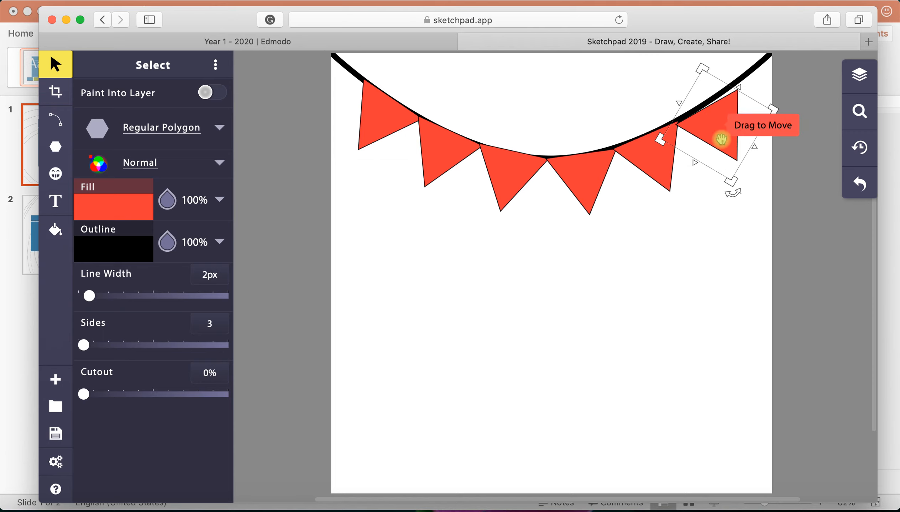
left_click_drag(721, 139, 719, 136)
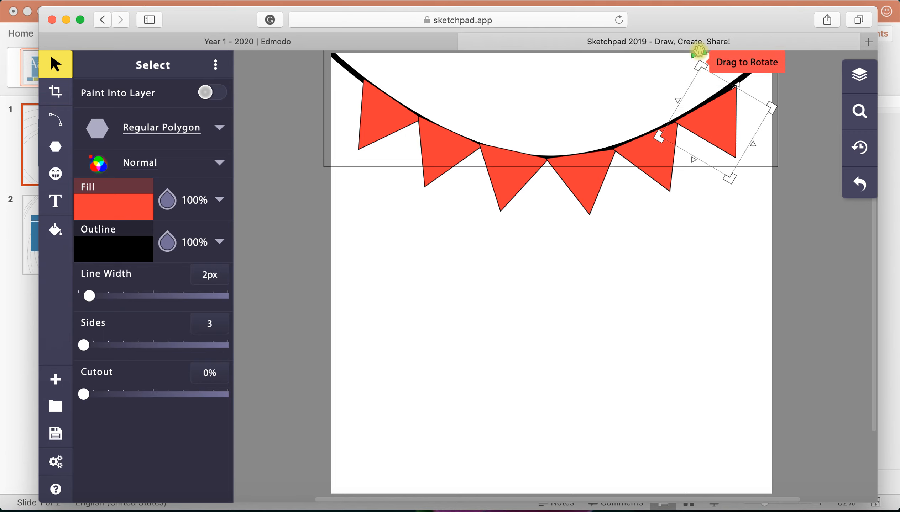
left_click_drag(697, 51, 694, 53)
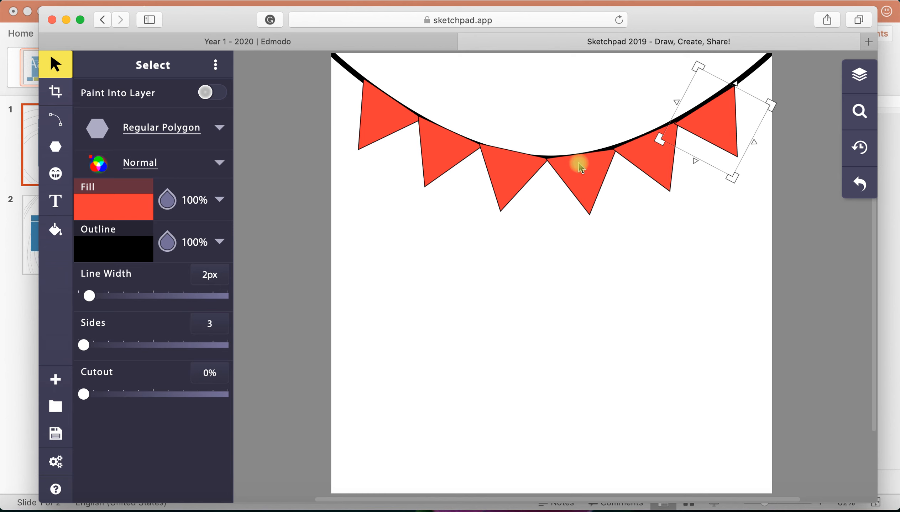
- Check the flag colours on the example card on Edmodo, and return to Sketchpad to compare the bunting's individual flags
left_click(349, 45)
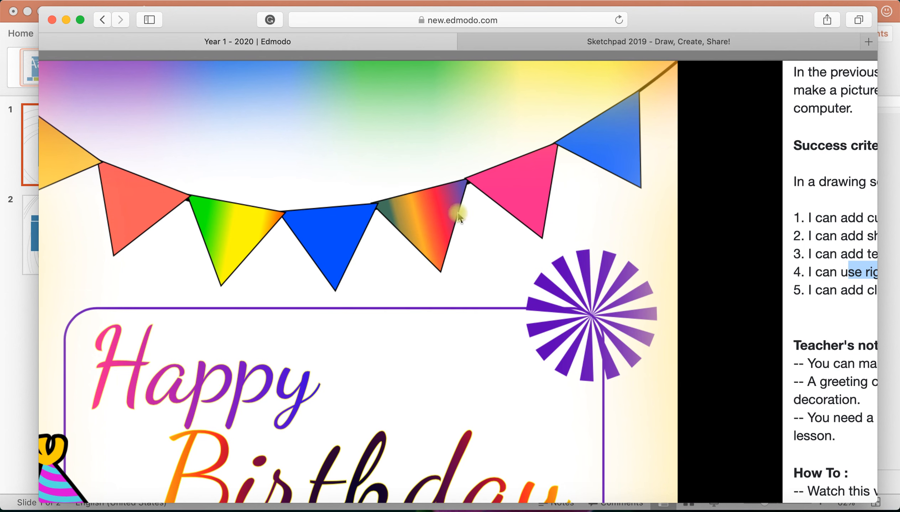
left_click(659, 42)
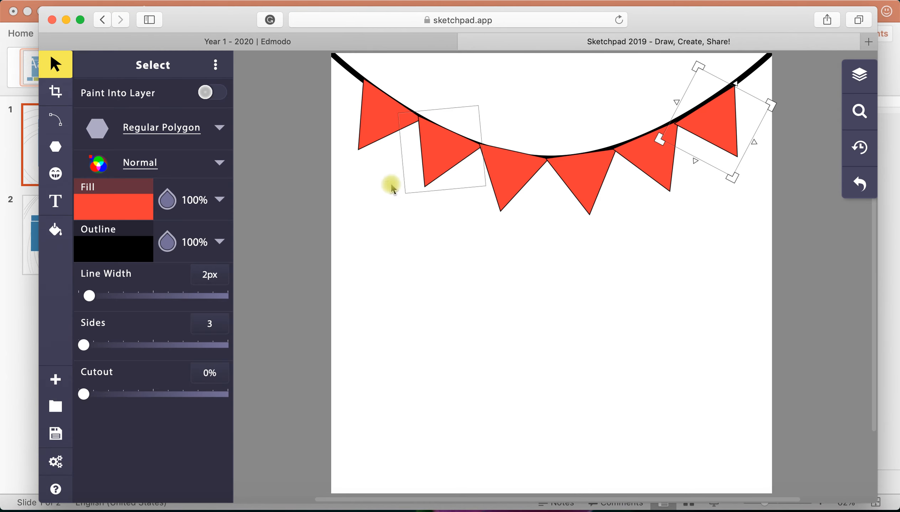
left_click(378, 124)
left_click(443, 152)
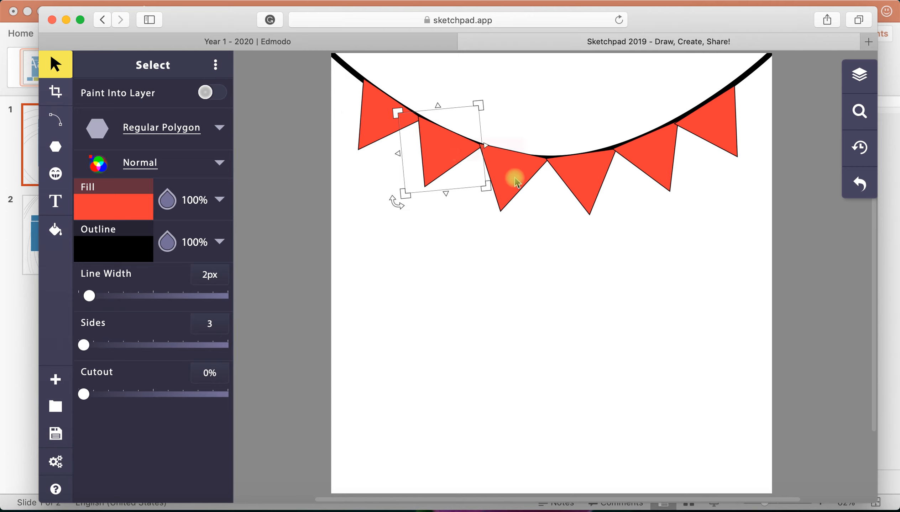
left_click(518, 180)
left_click(587, 180)
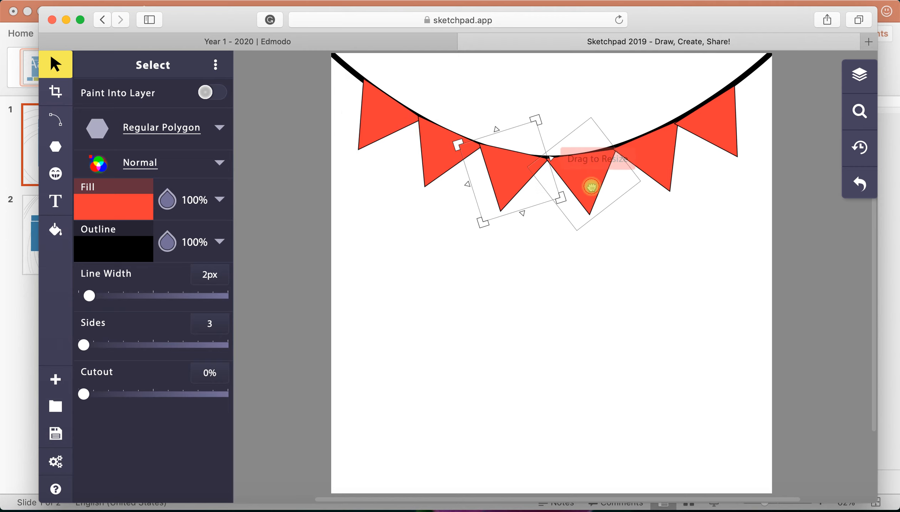
left_click(388, 120)
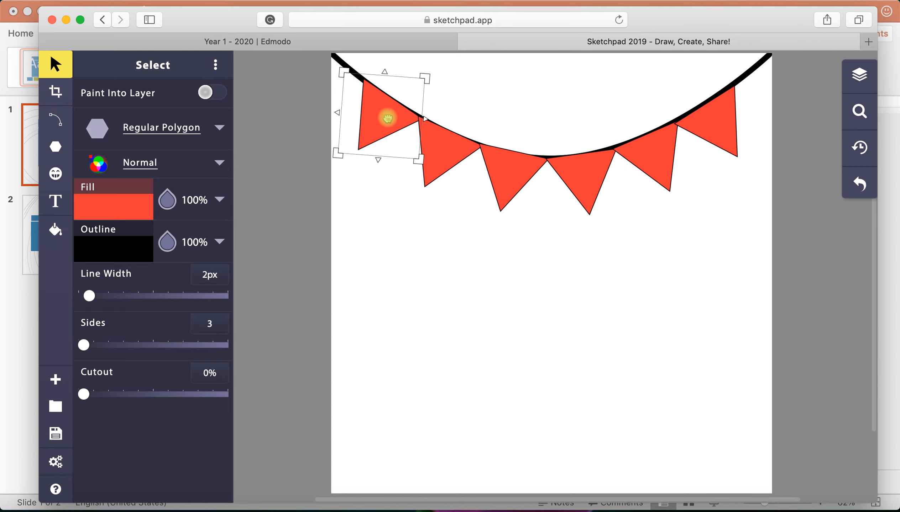
- Fill the second flag from the curve's left end with solid purple (9123f3)
left_click(448, 156)
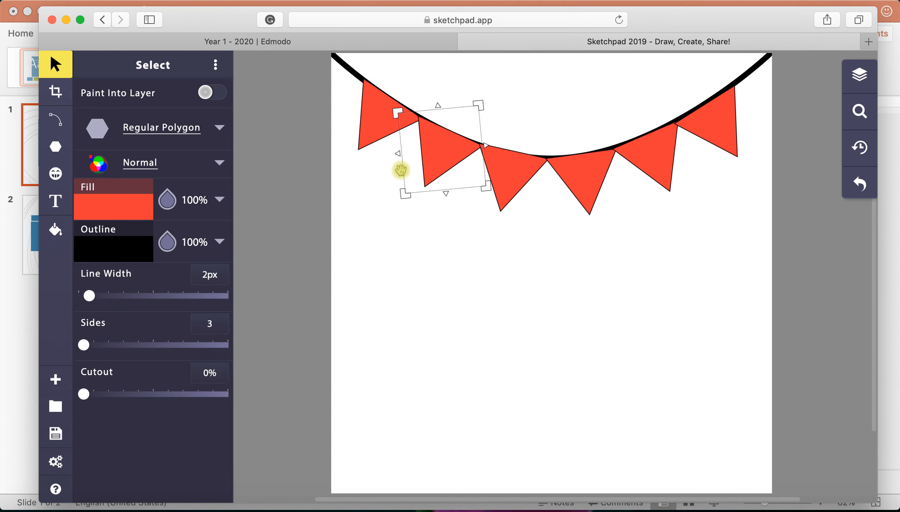
left_click(128, 214)
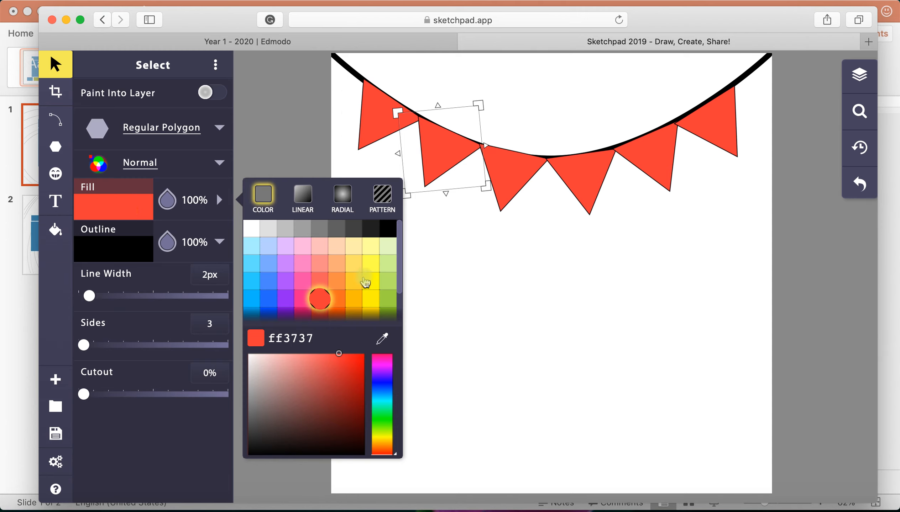
scroll(338, 291, "down", 1)
left_click(288, 284)
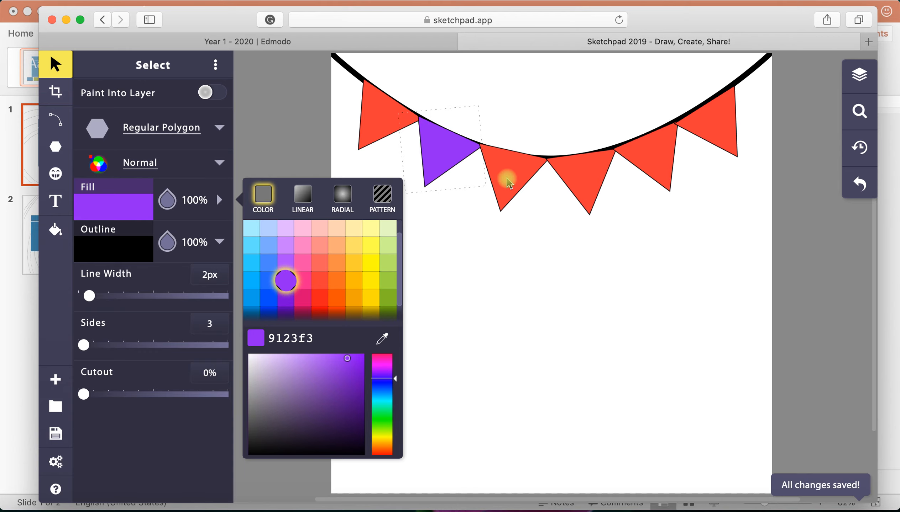
left_click(222, 198)
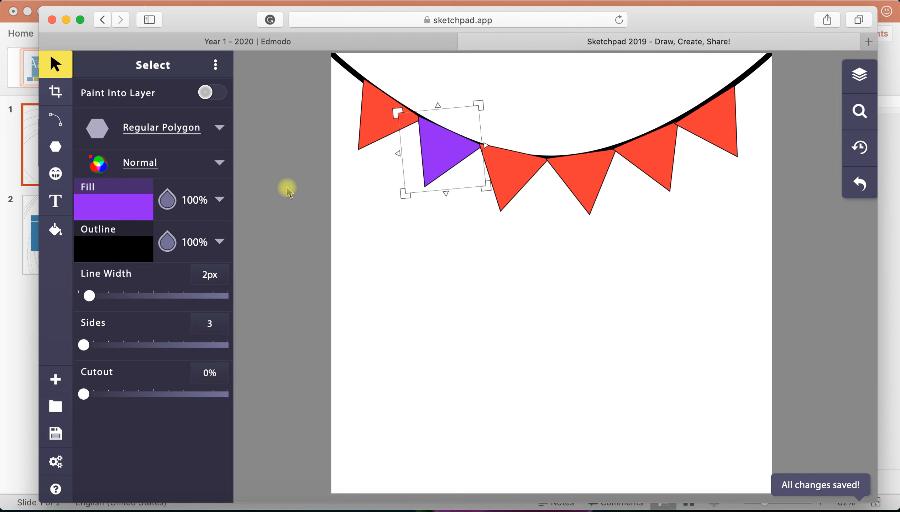
- Fill the third flag, just left of the curve's lowest point, with solid olive green (689a10)
left_click(518, 186)
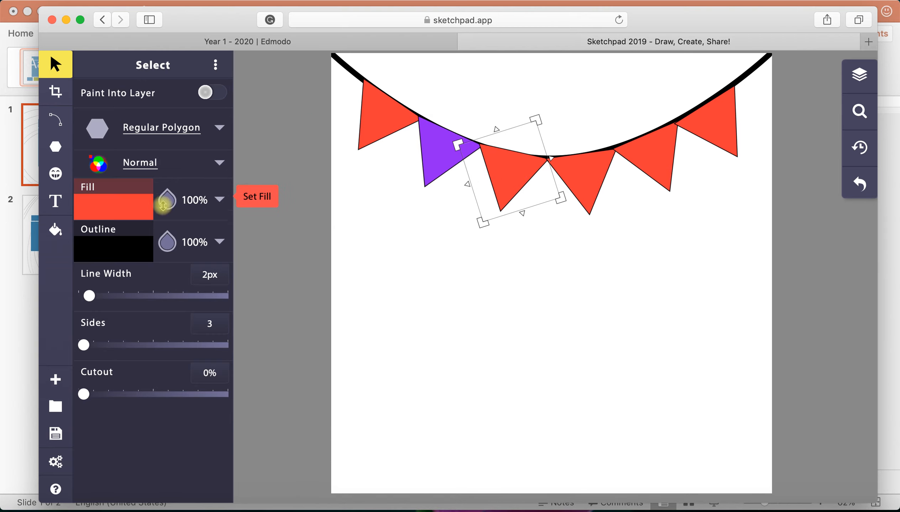
left_click(123, 215)
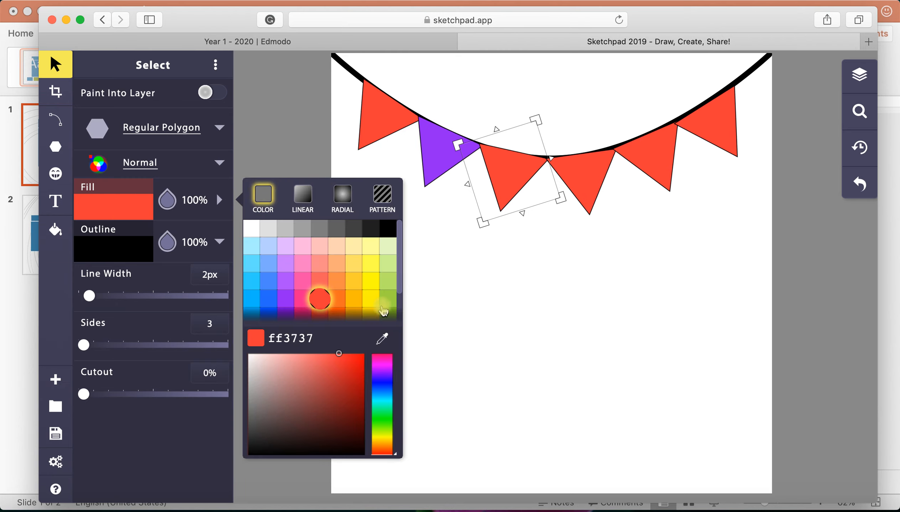
scroll(362, 297, "down", 2)
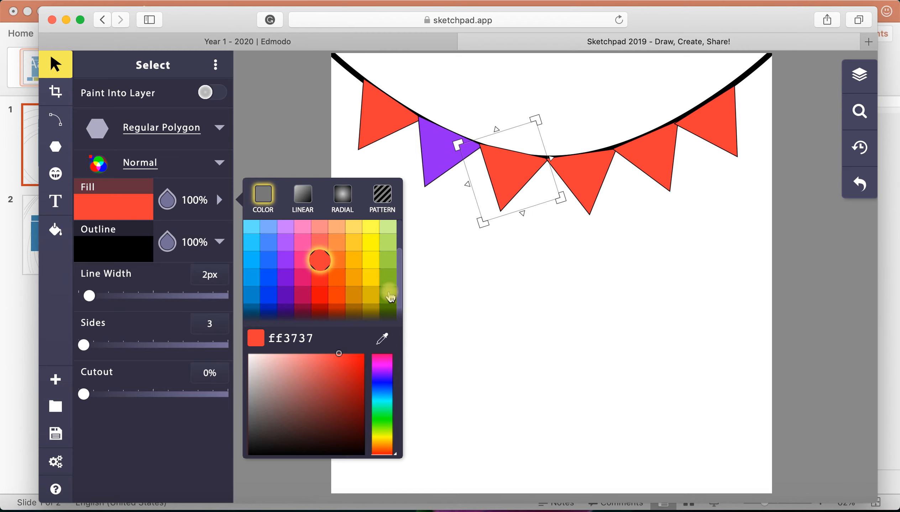
left_click(390, 297)
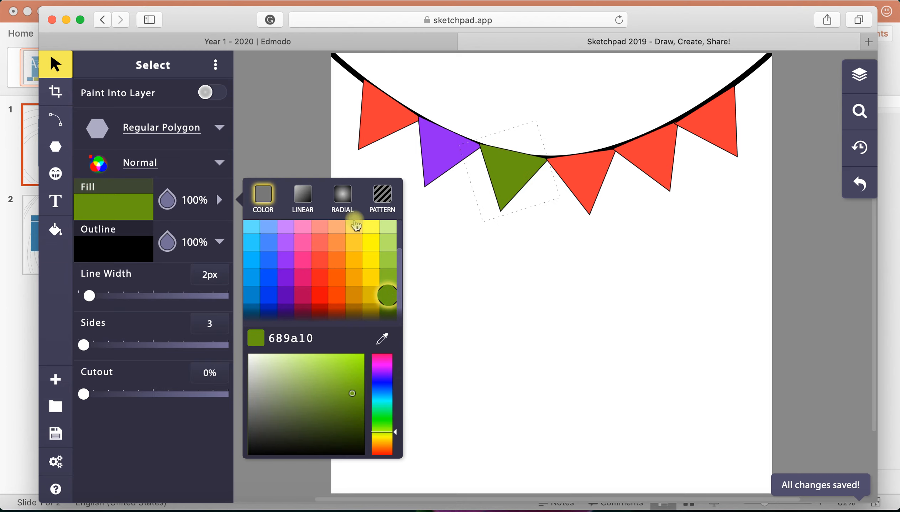
left_click(576, 196)
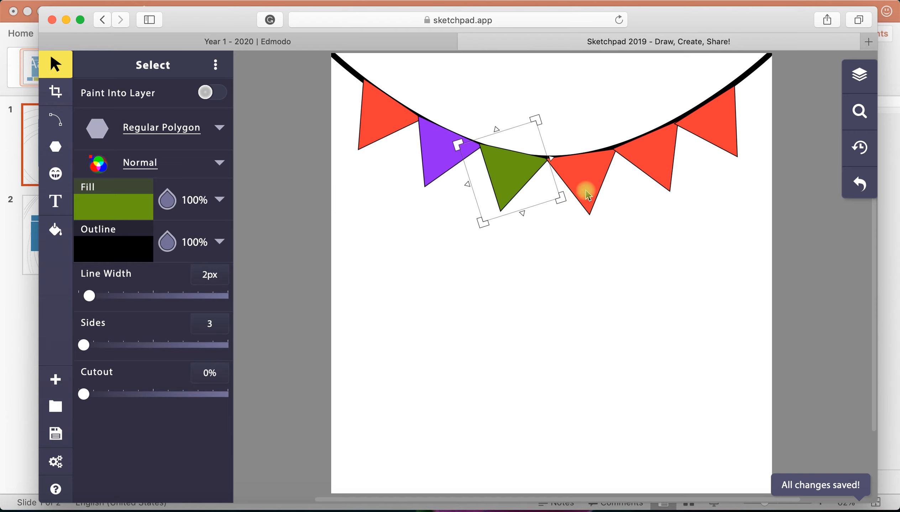
- Fill the fourth flag with the rainbow linear gradient preset
left_click(587, 196)
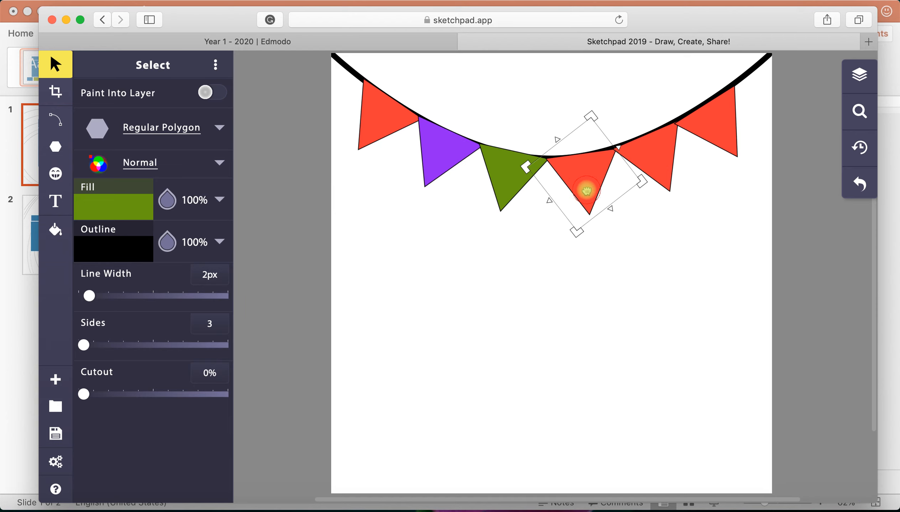
left_click(131, 211)
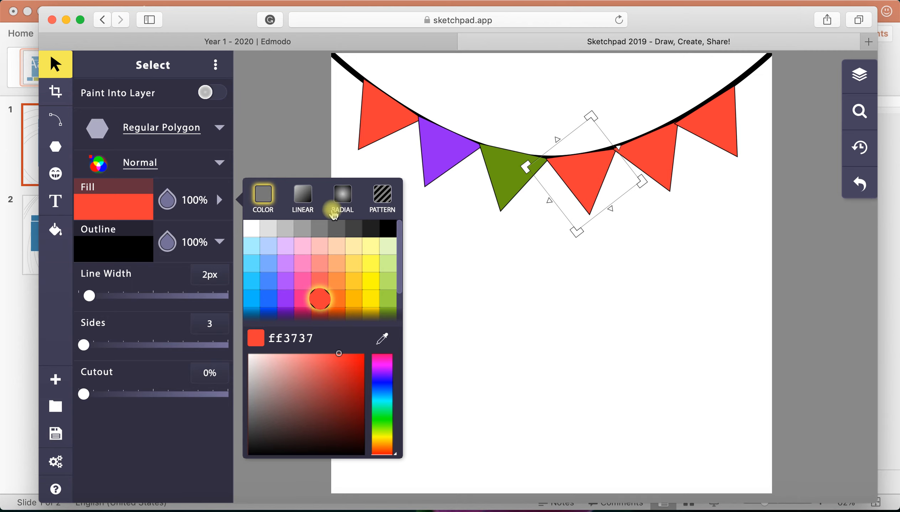
left_click(304, 205)
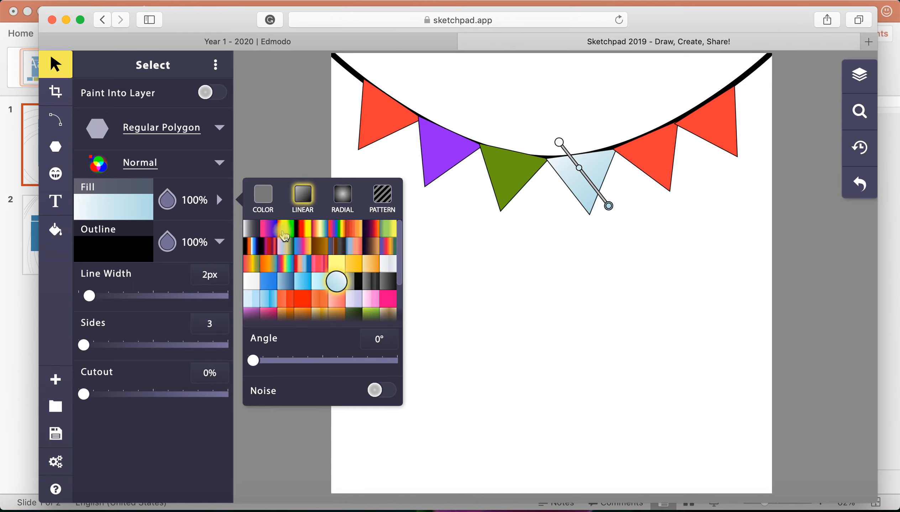
left_click(287, 267)
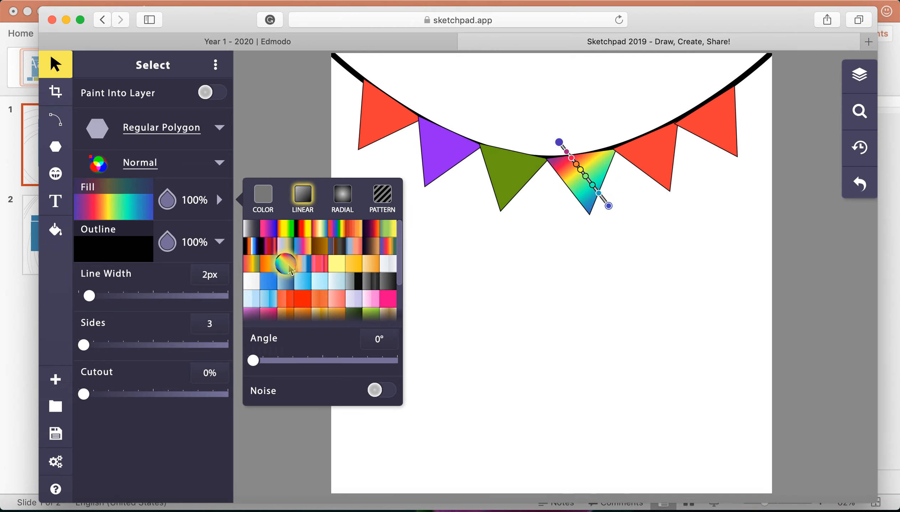
left_click(659, 166)
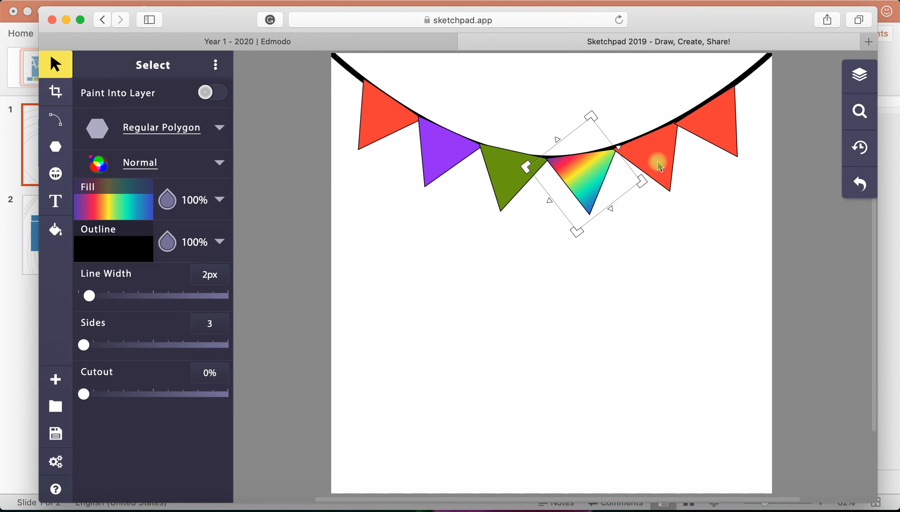
- Try pattern and radial fills on the fifth flag, and settle on the pink-to-blue linear gradient preset
left_click(659, 166)
left_click(114, 208)
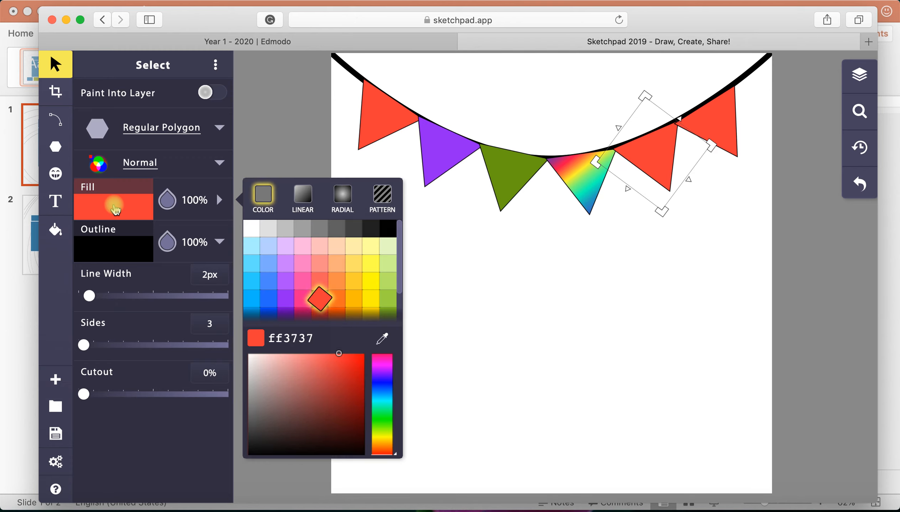
left_click(381, 200)
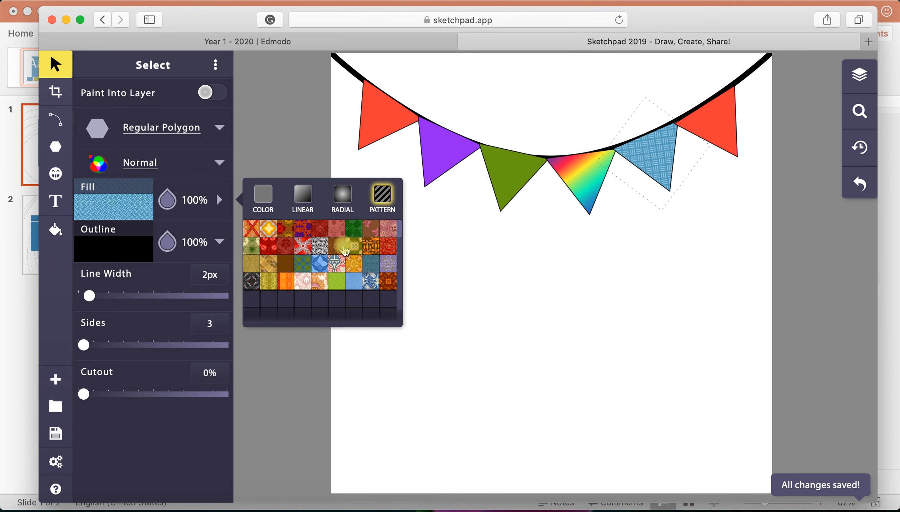
left_click(342, 198)
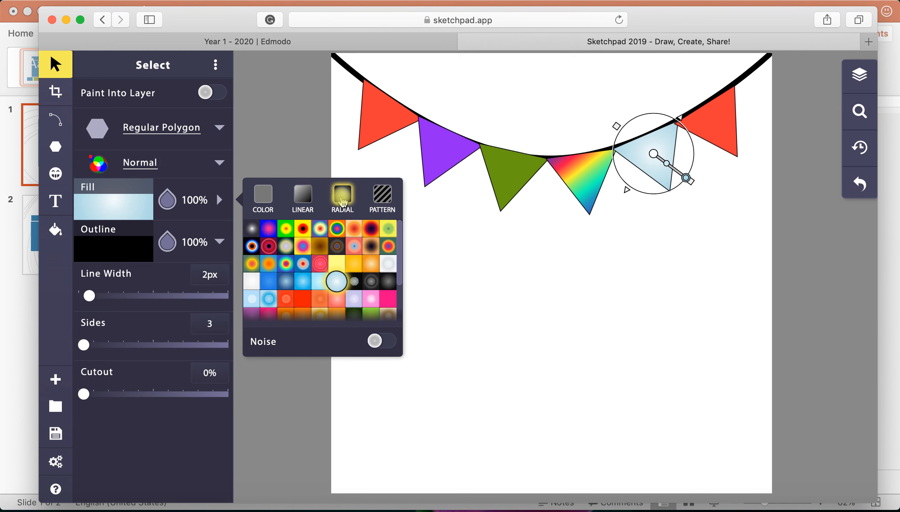
left_click(307, 199)
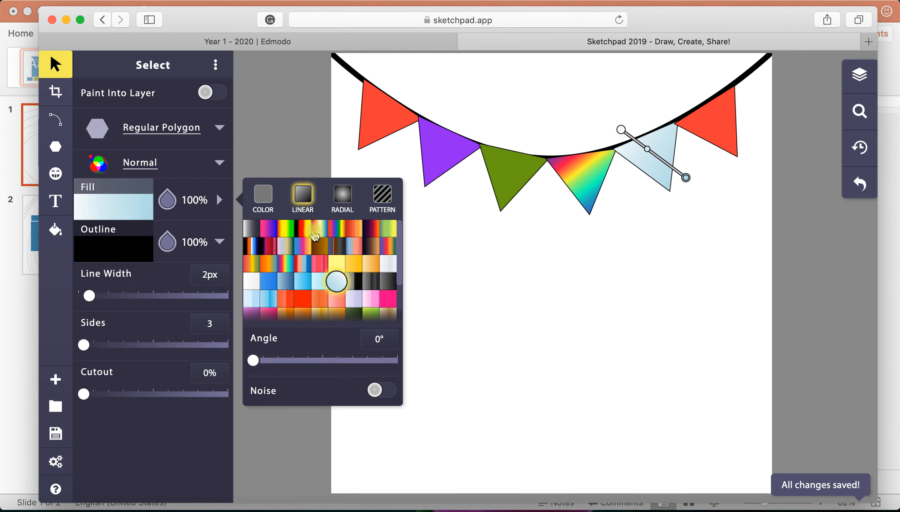
scroll(286, 270, "down", 1)
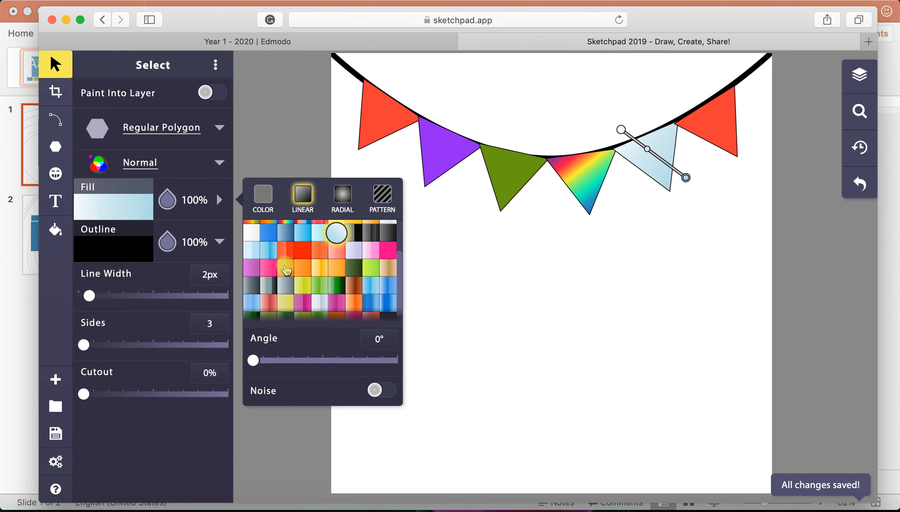
scroll(324, 306, "up", 4)
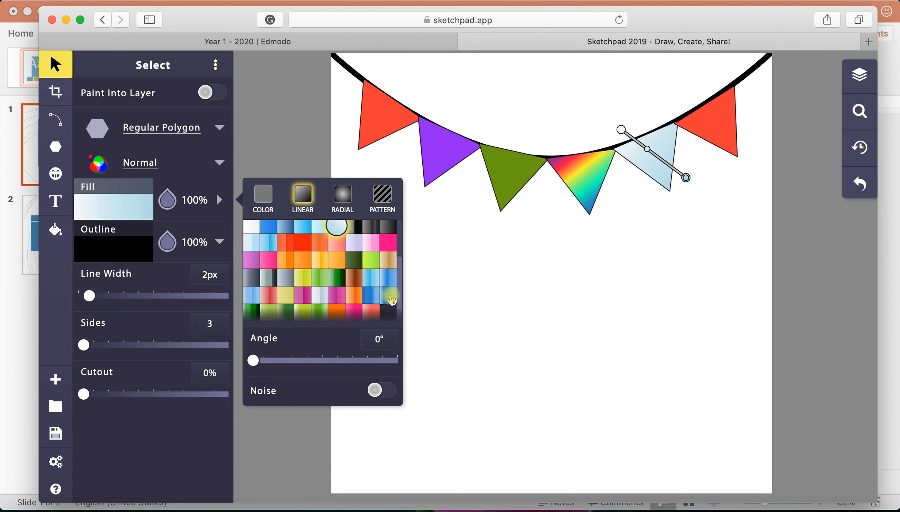
left_click(263, 232)
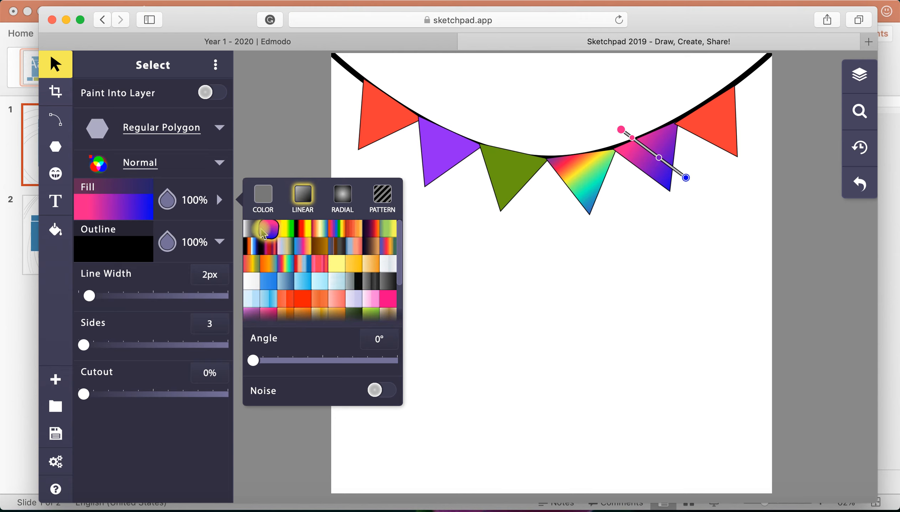
left_click(222, 201)
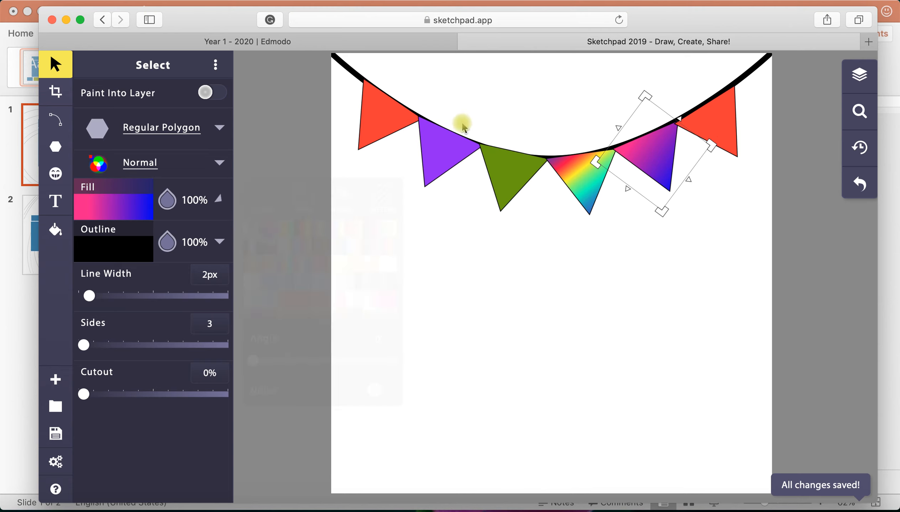
- Fill the sixth flag at the curve's right end with solid blue (4a87ff)
left_click(719, 122)
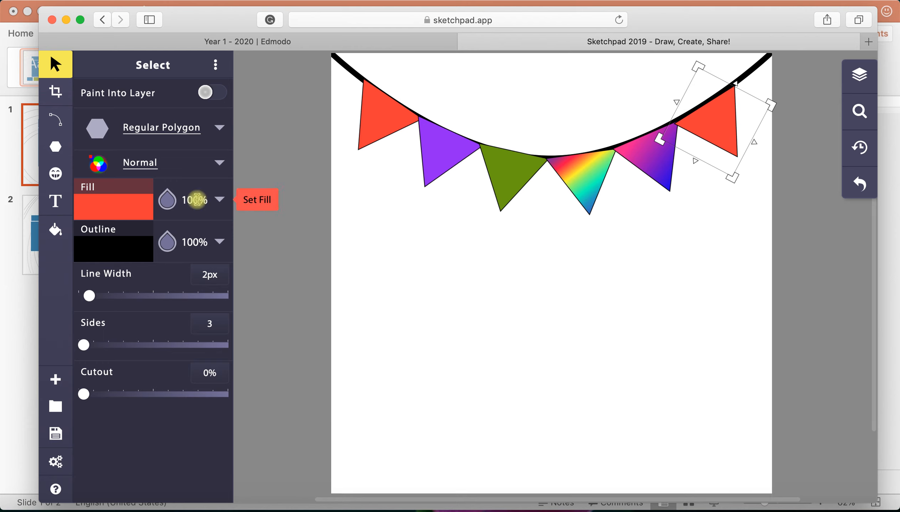
left_click(121, 213)
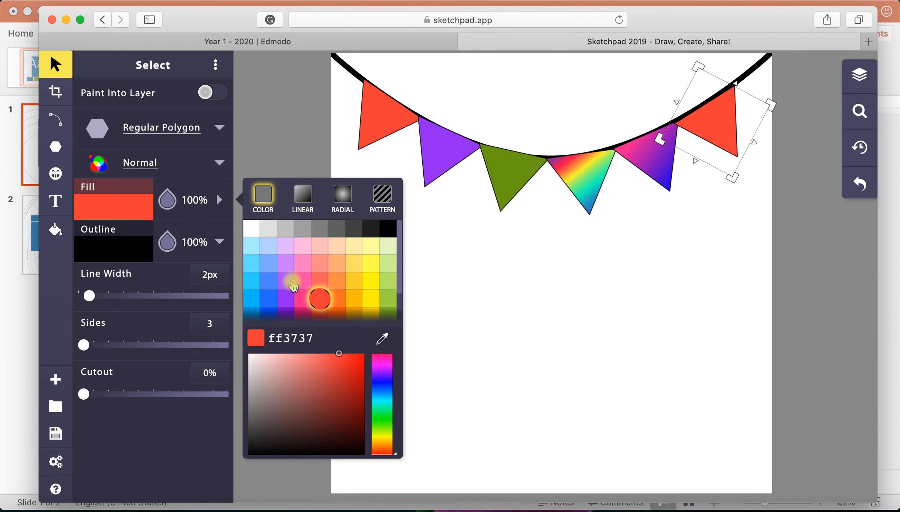
left_click(272, 282)
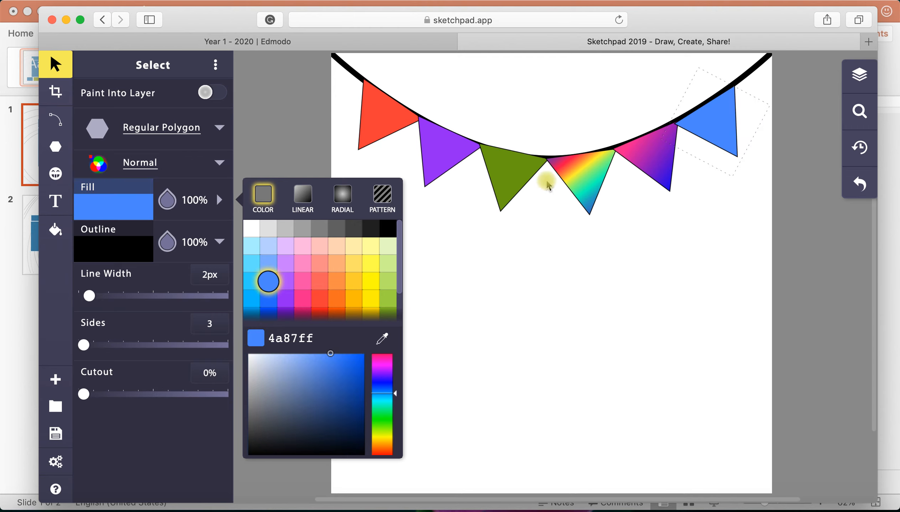
left_click(499, 159)
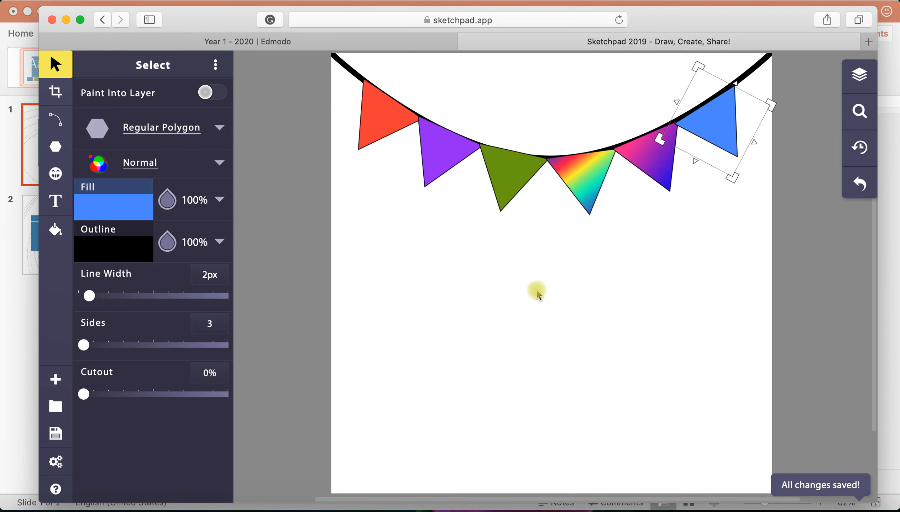
- Fill the first flag, at the curve's left end, with the rainbow-striped linear gradient preset
left_click(390, 121)
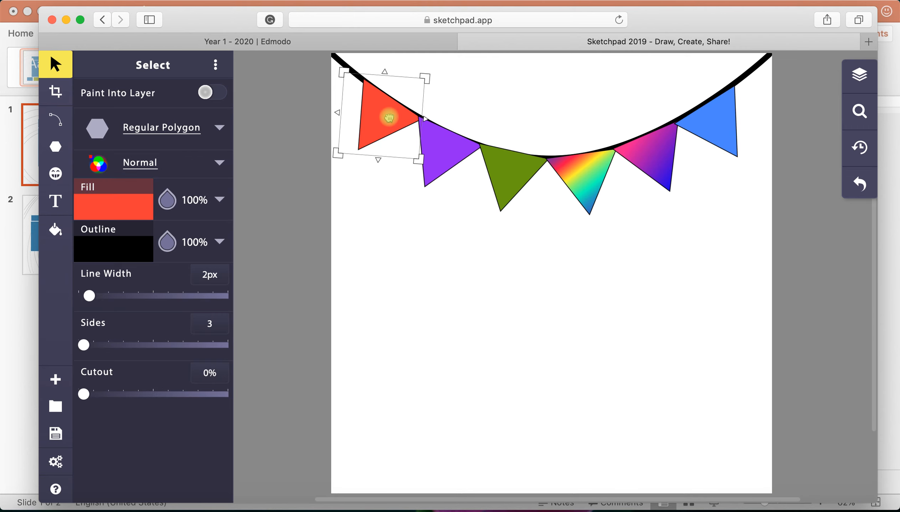
left_click(130, 212)
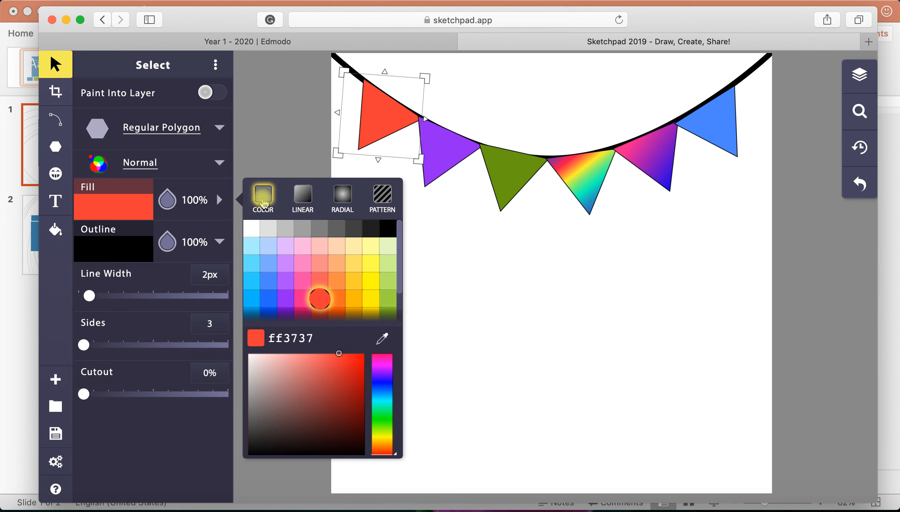
left_click(305, 200)
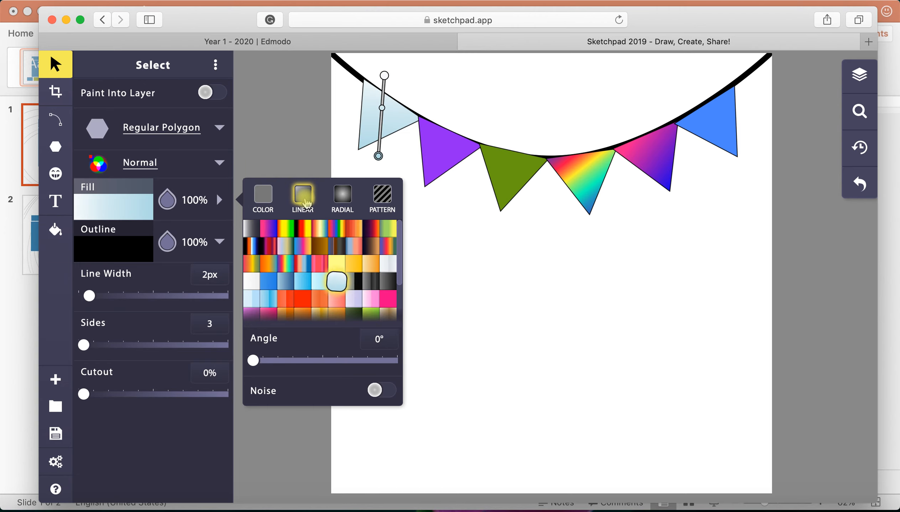
left_click(264, 200)
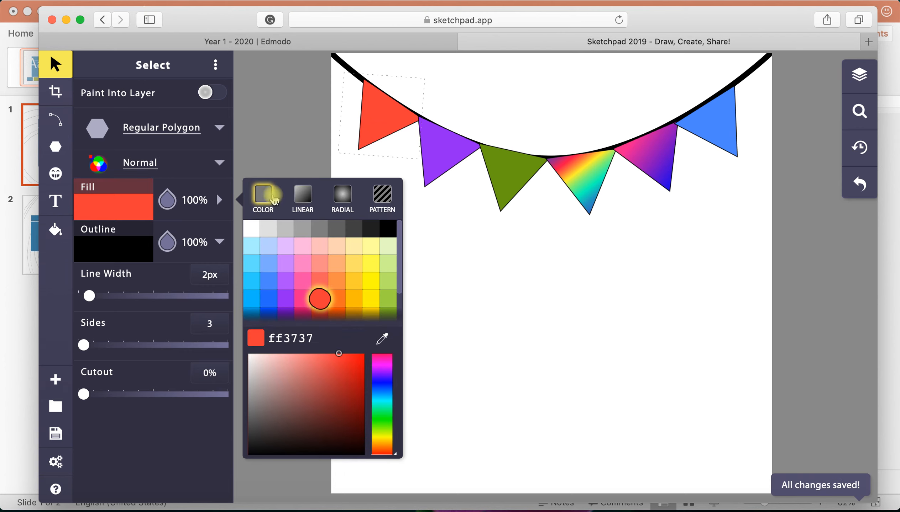
left_click(303, 195)
left_click(337, 230)
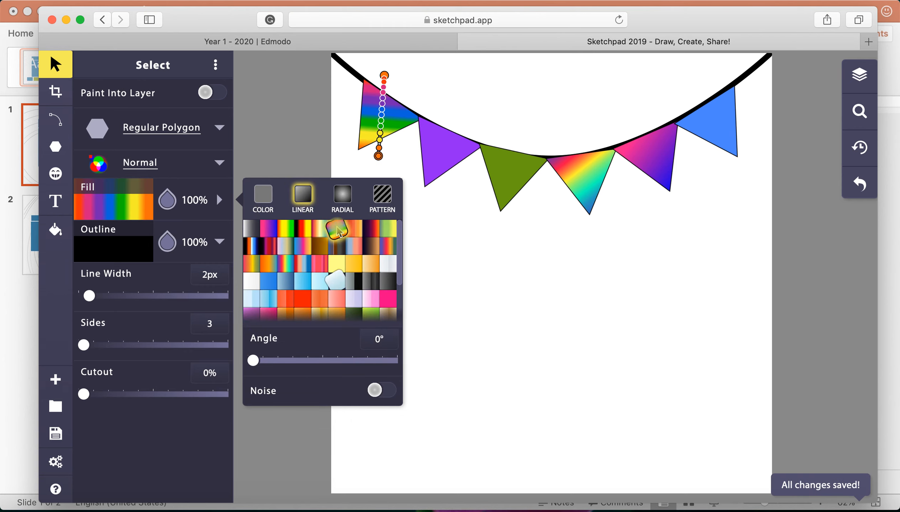
- Try radial and green-to-yellow gradient fills on the first flag, and restore its rainbow-striped linear preset
left_click(342, 197)
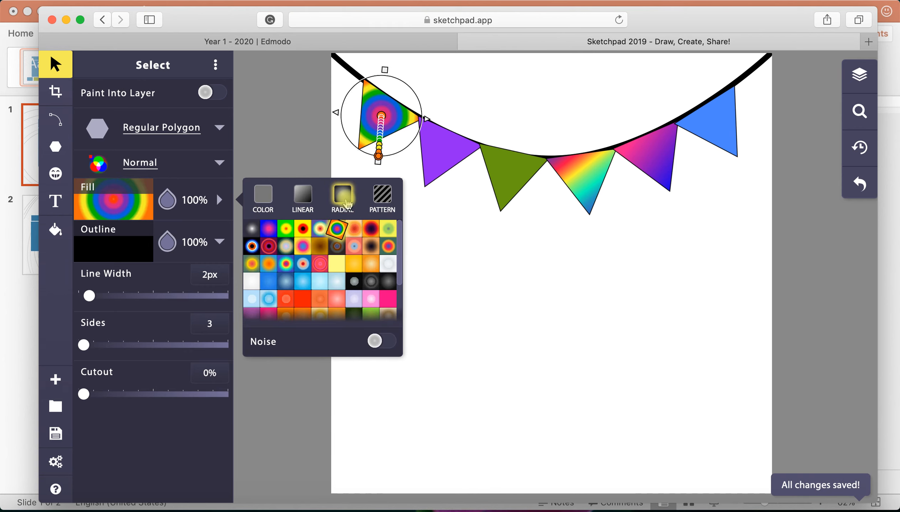
left_click(389, 232)
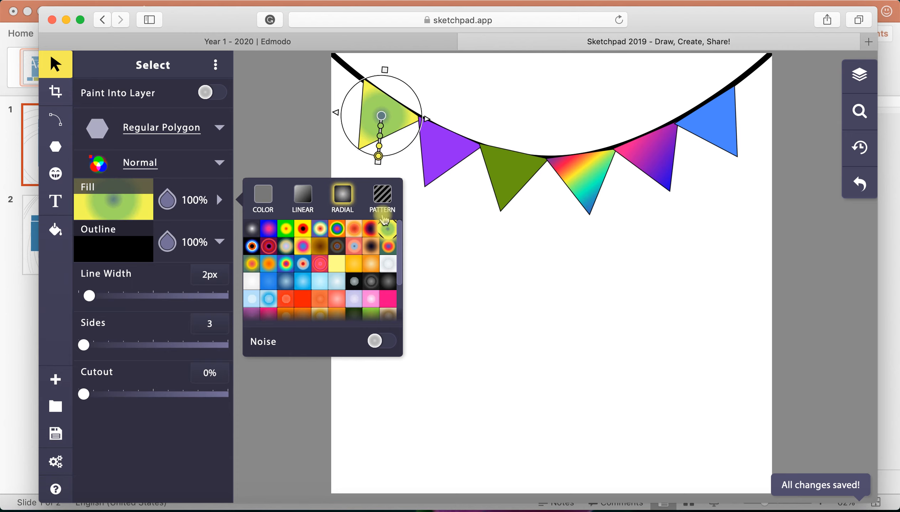
left_click(301, 200)
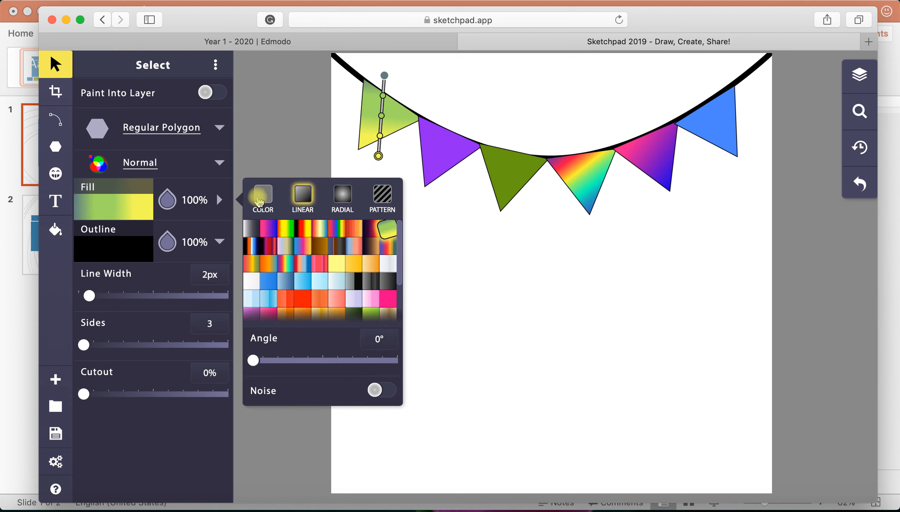
left_click(257, 202)
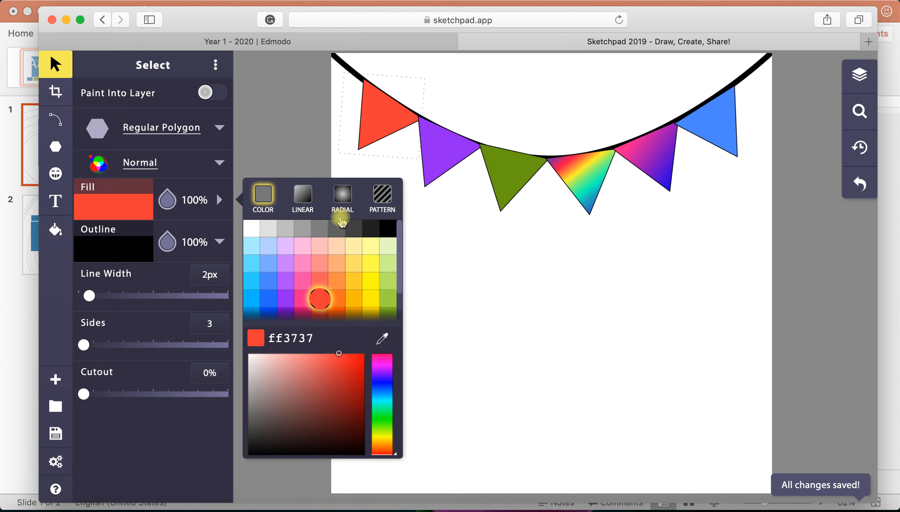
left_click(303, 204)
left_click(336, 230)
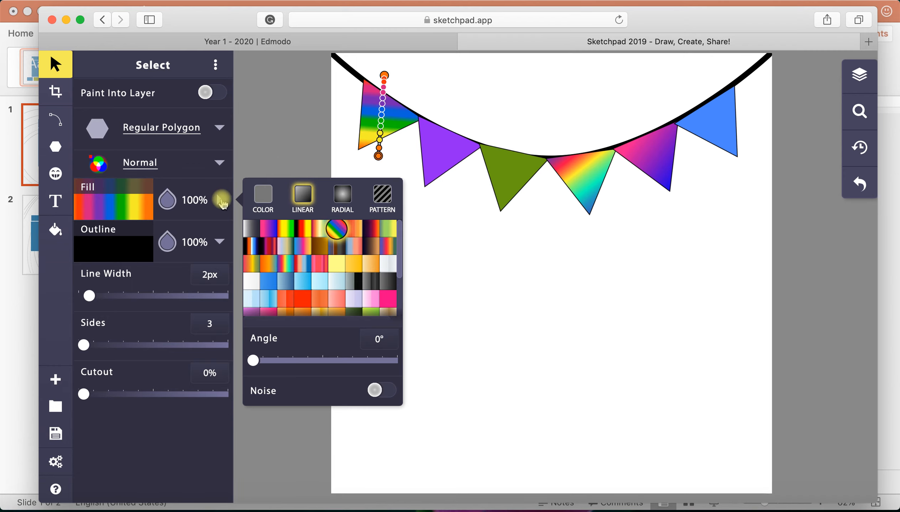
left_click(220, 199)
left_click(804, 314)
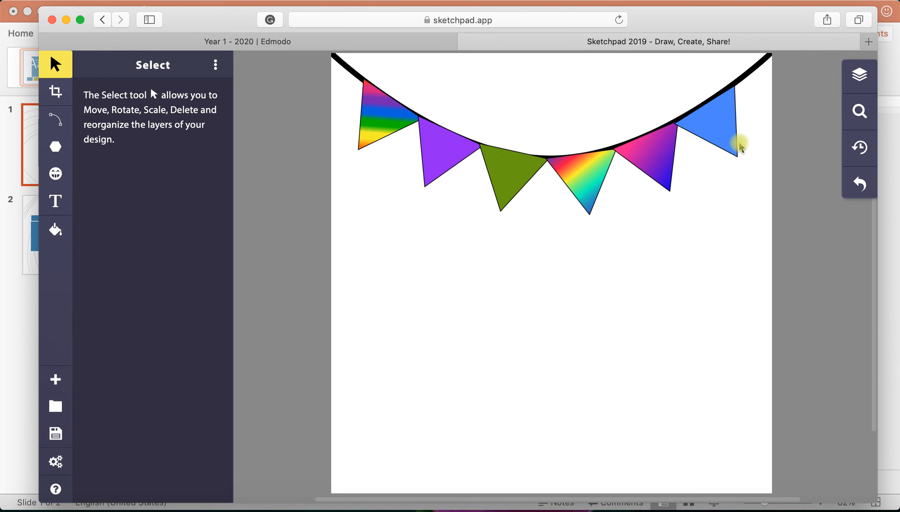
- Examine the bunting and greeting lettering of the example card on the Edmodo page, and return to the Sketchpad drawing
scroll(461, 269, "down", 5)
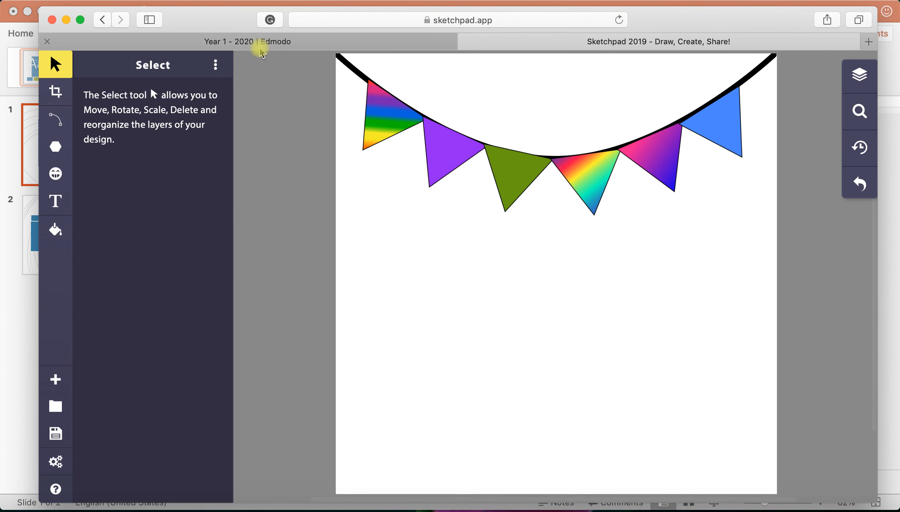
left_click(261, 49)
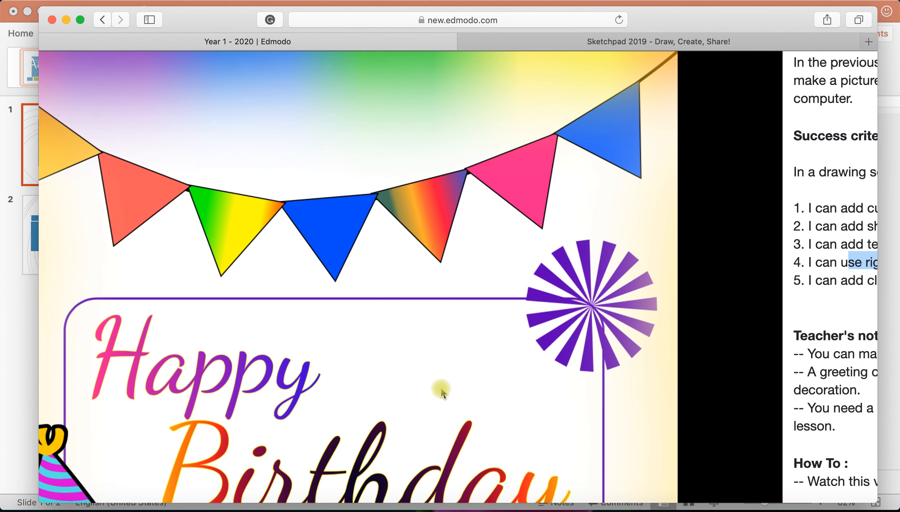
left_click(606, 43)
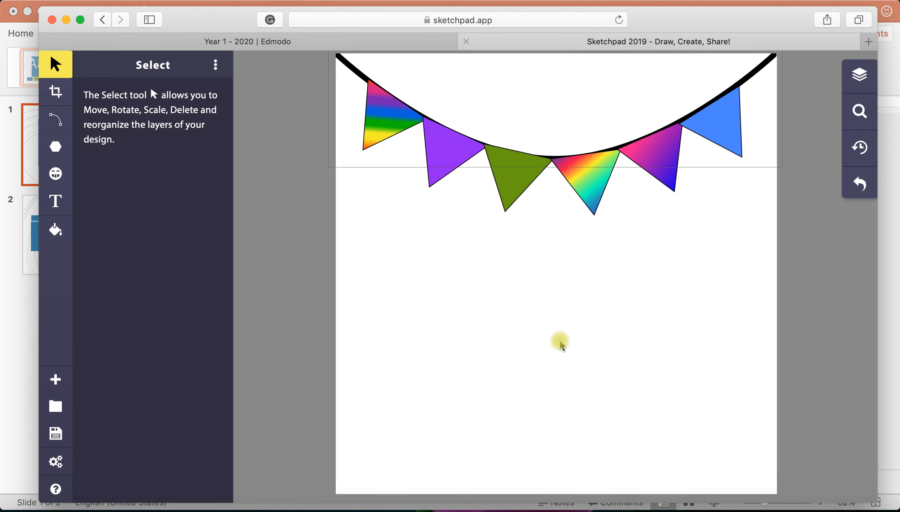
left_click(275, 44)
scroll(252, 316, "down", 5)
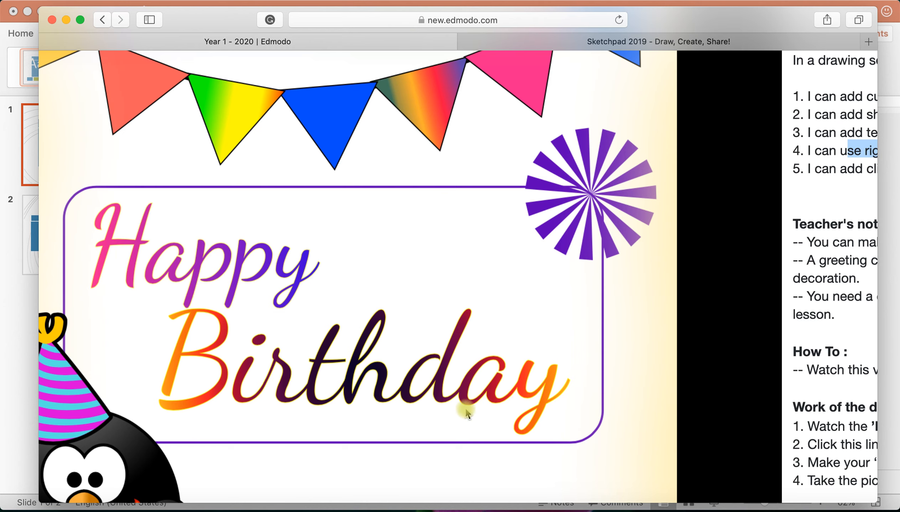
left_click(560, 49)
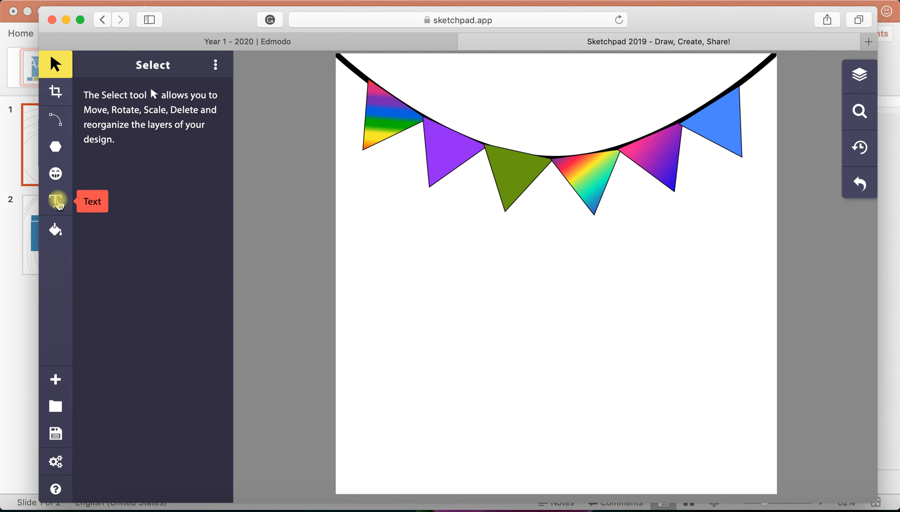
- Set the Text tool's font to Dancing Script
left_click(58, 202)
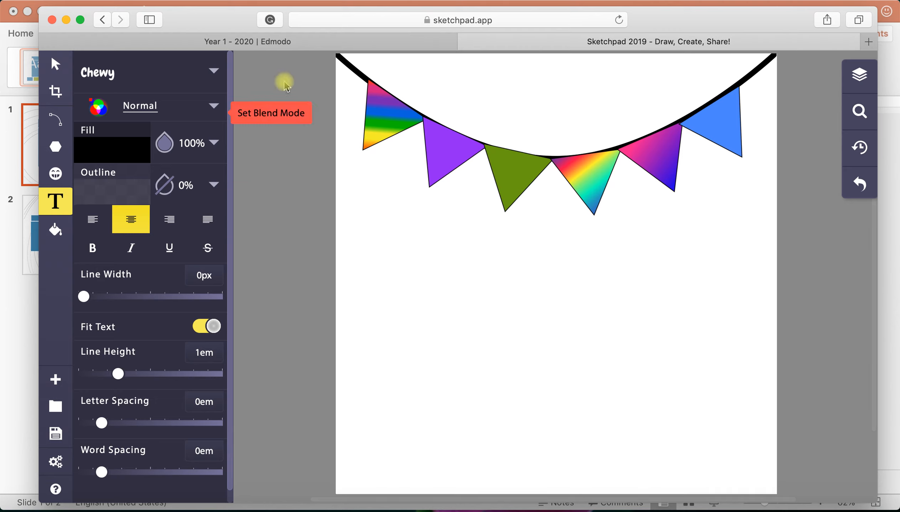
left_click(214, 73)
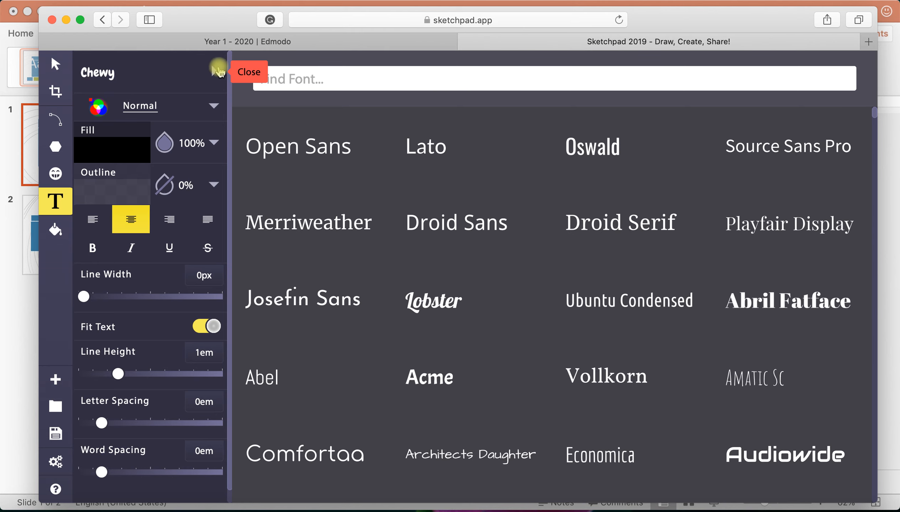
scroll(451, 321, "down", 5)
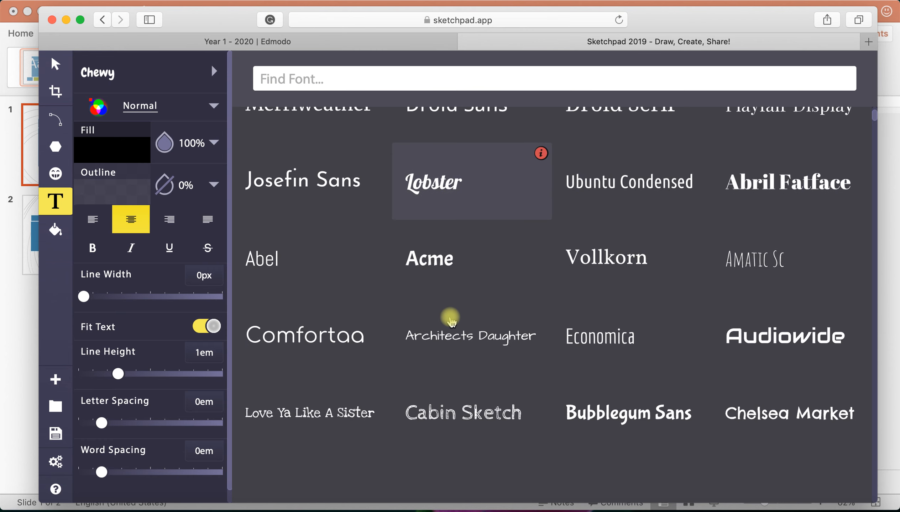
scroll(451, 321, "down", 3)
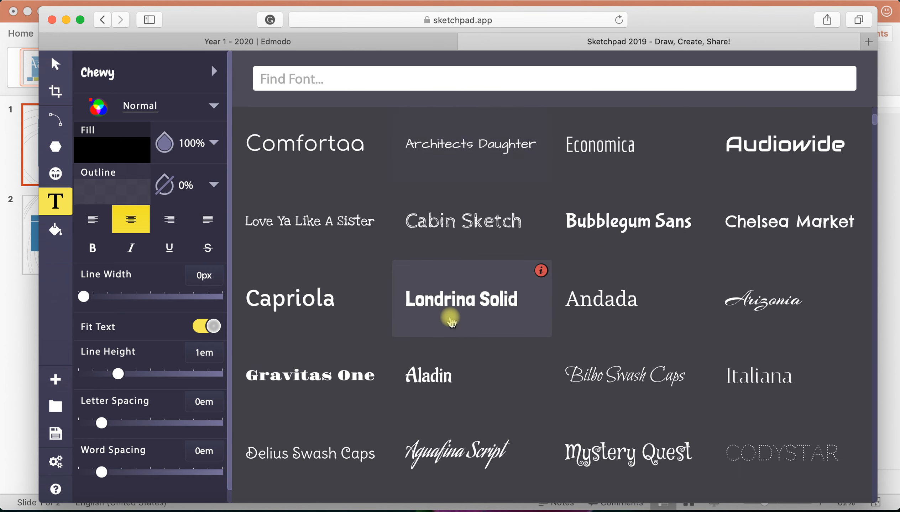
scroll(451, 322, "down", 2)
scroll(451, 322, "down", 5)
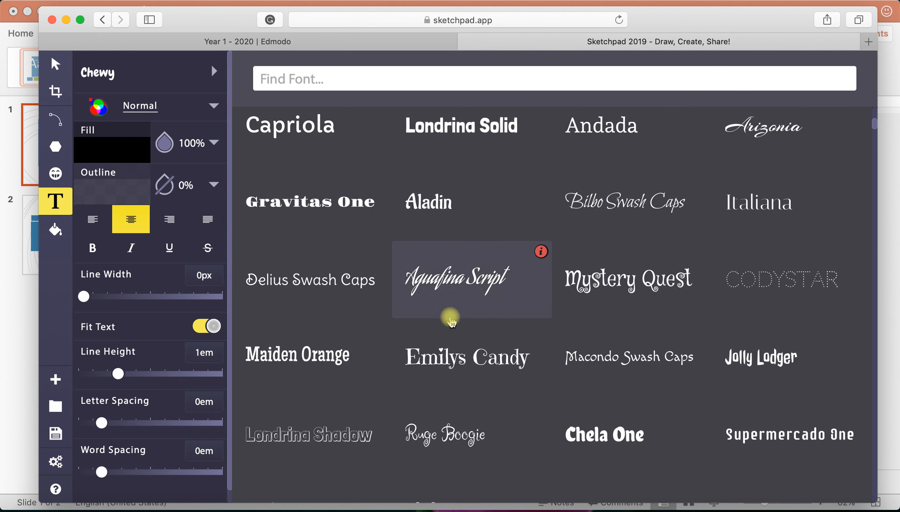
scroll(451, 322, "down", 6)
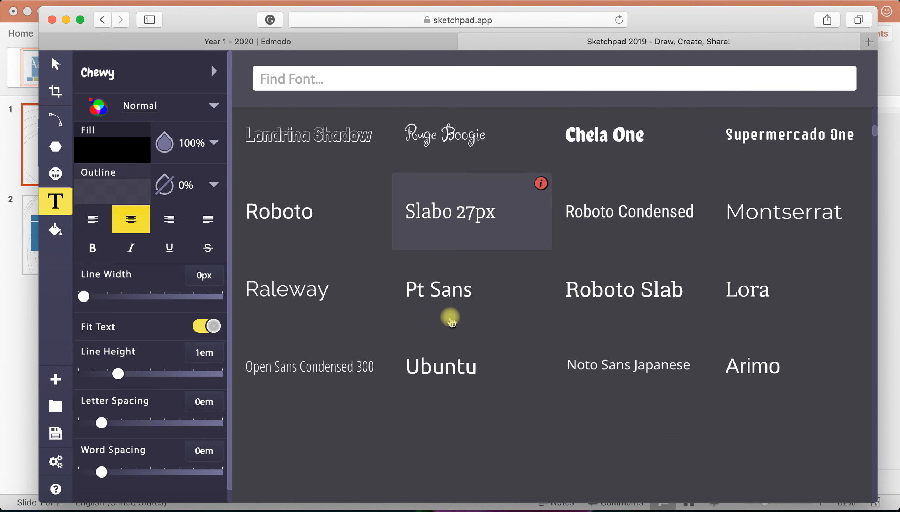
scroll(451, 321, "down", 8)
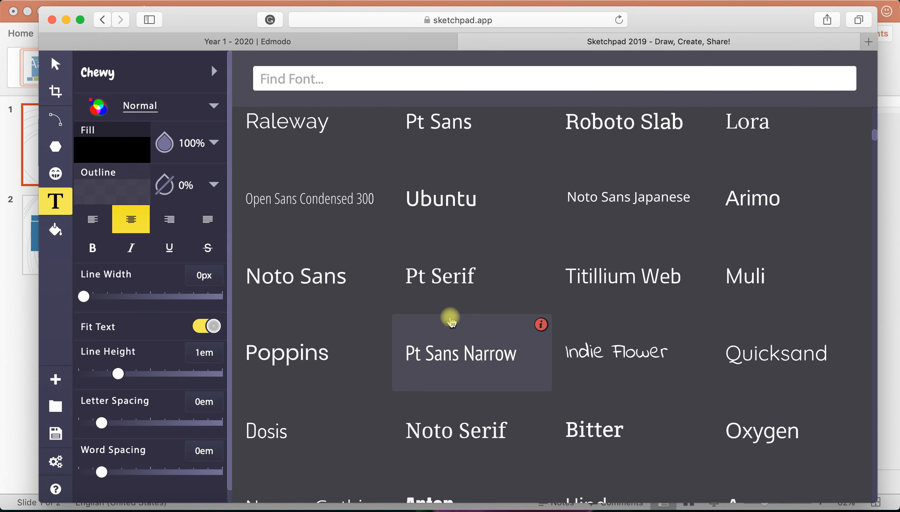
scroll(451, 321, "down", 4)
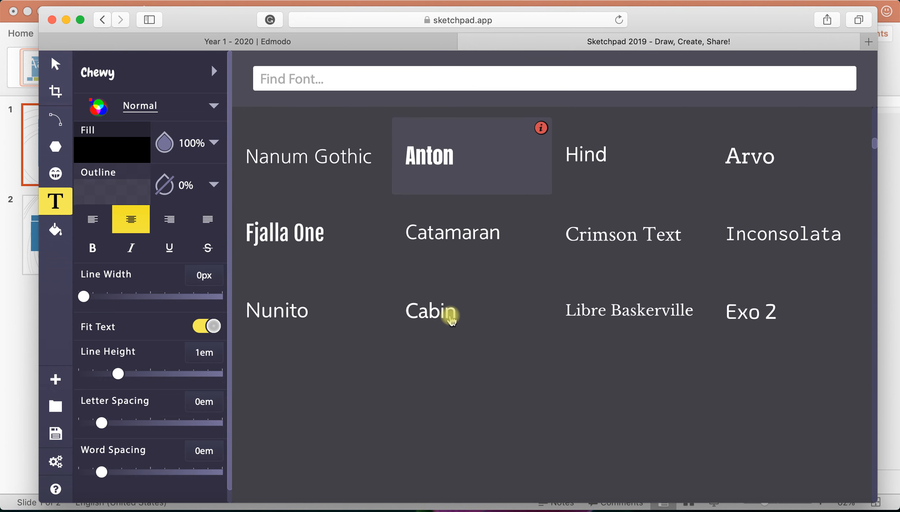
scroll(451, 320, "down", 4)
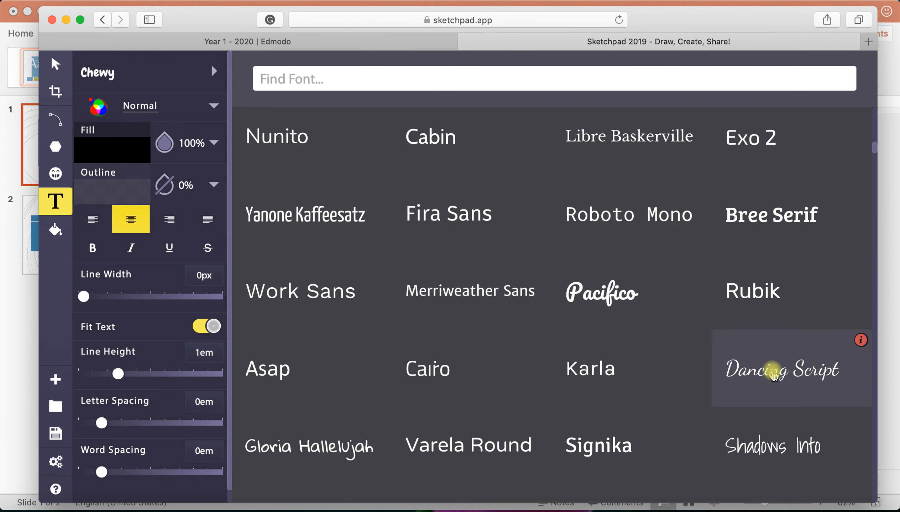
mouse_move(782, 373)
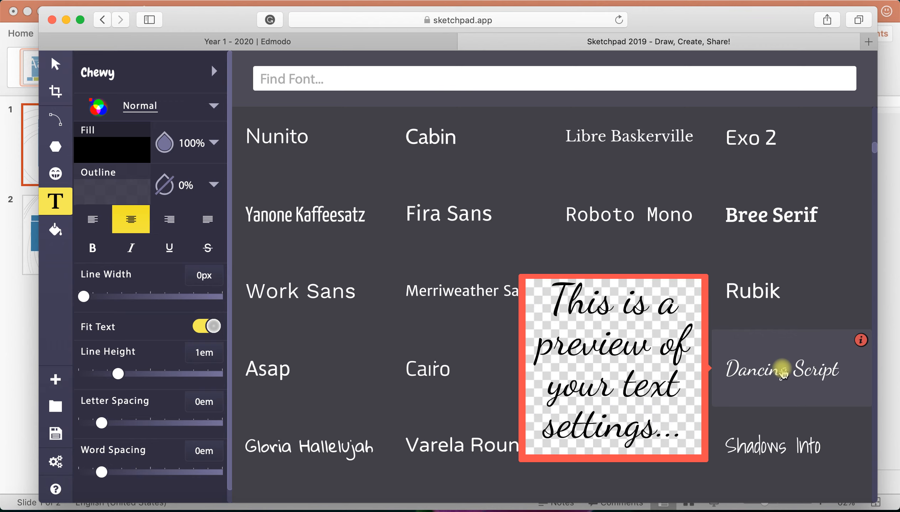
left_click(782, 373)
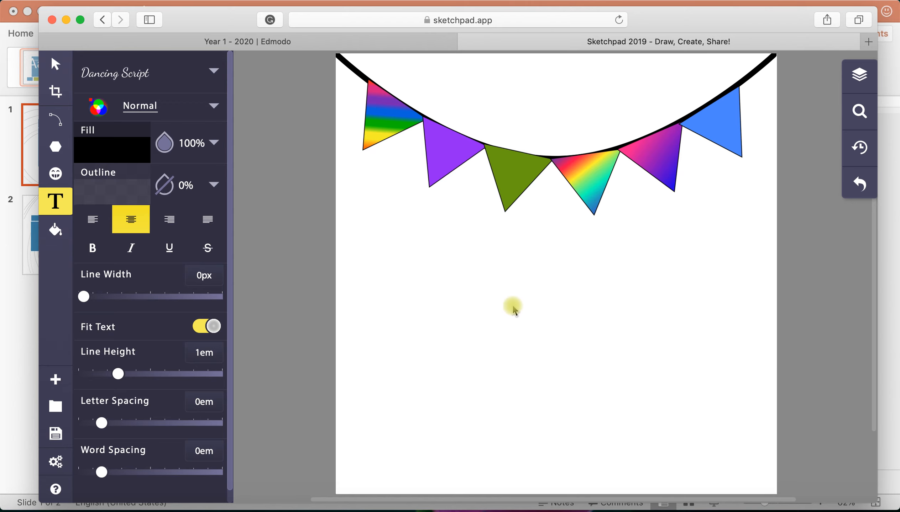
- Add the text "Happy" in the blank area below the middle of the bunting
left_click(461, 268)
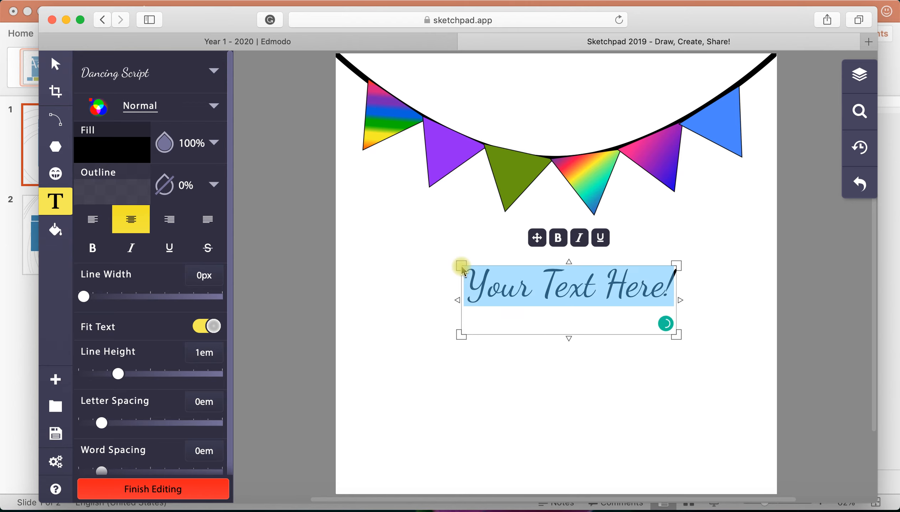
type("H")
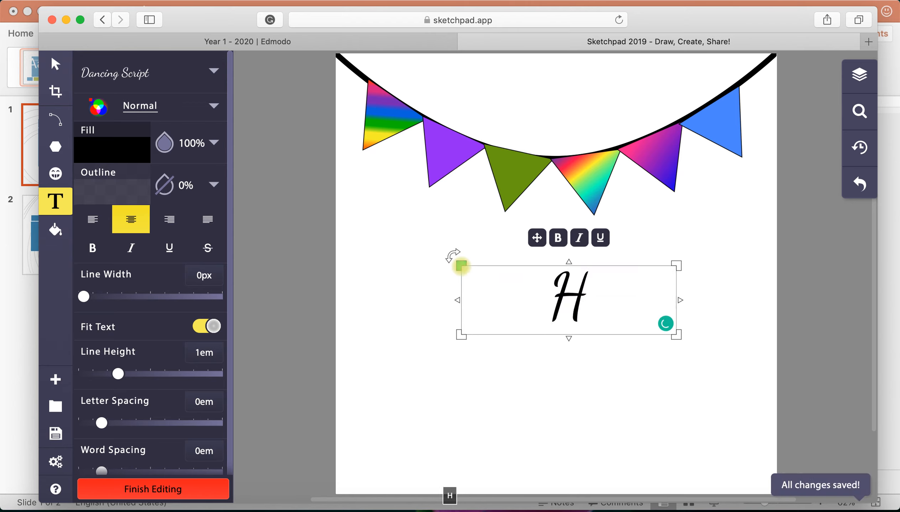
type("app")
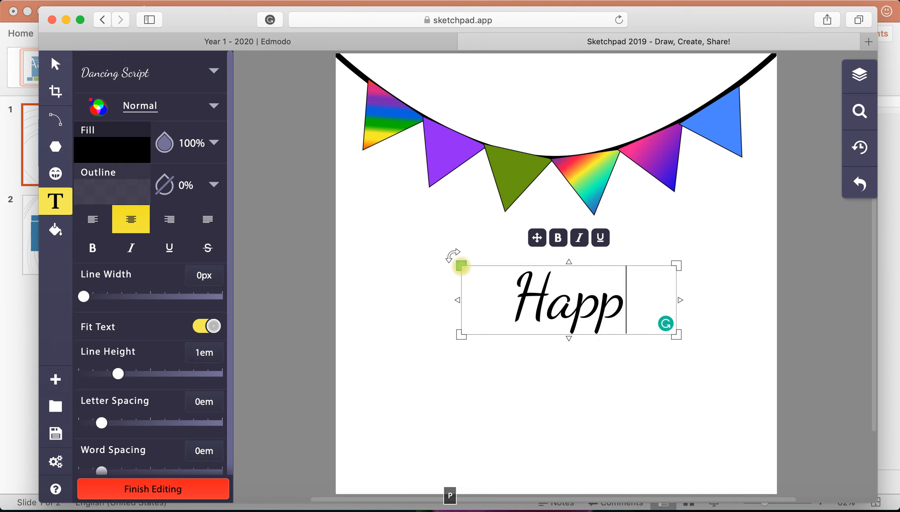
type("y")
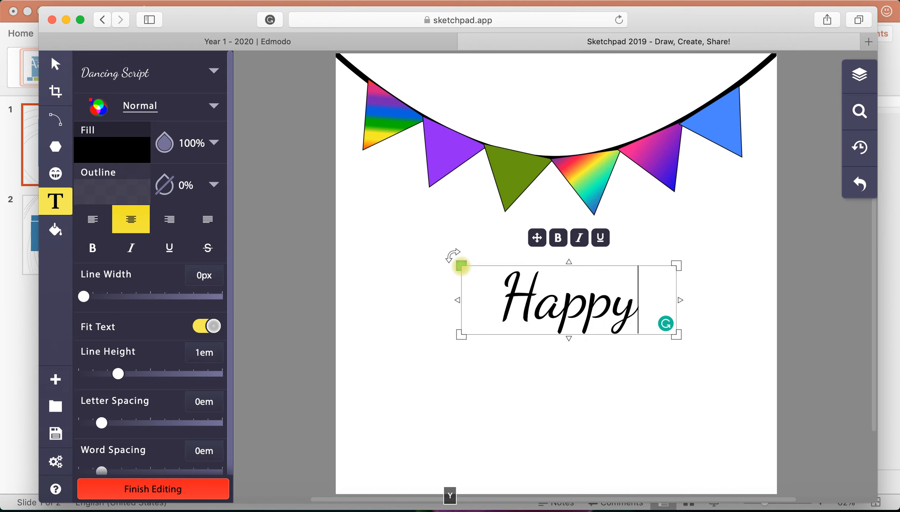
left_click(55, 65)
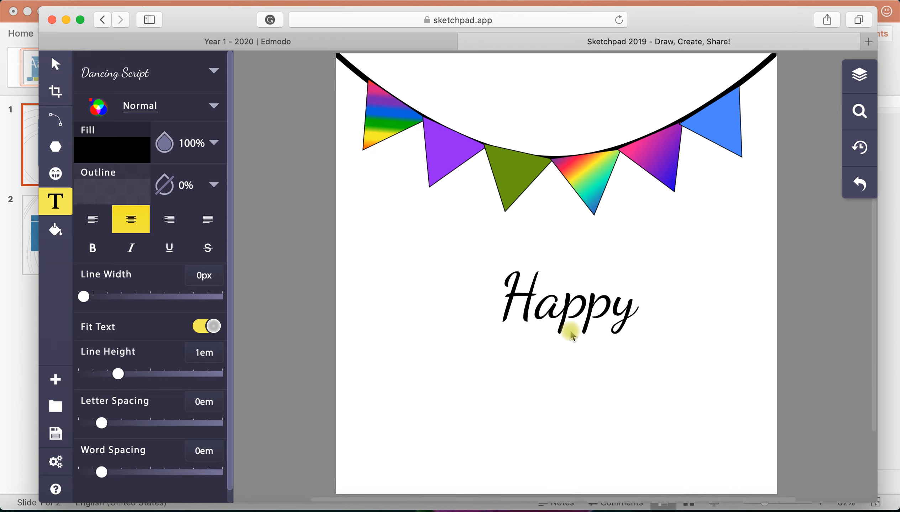
- Add a separate text "Birthday" just below and to the right of "Happy"
left_click(570, 313)
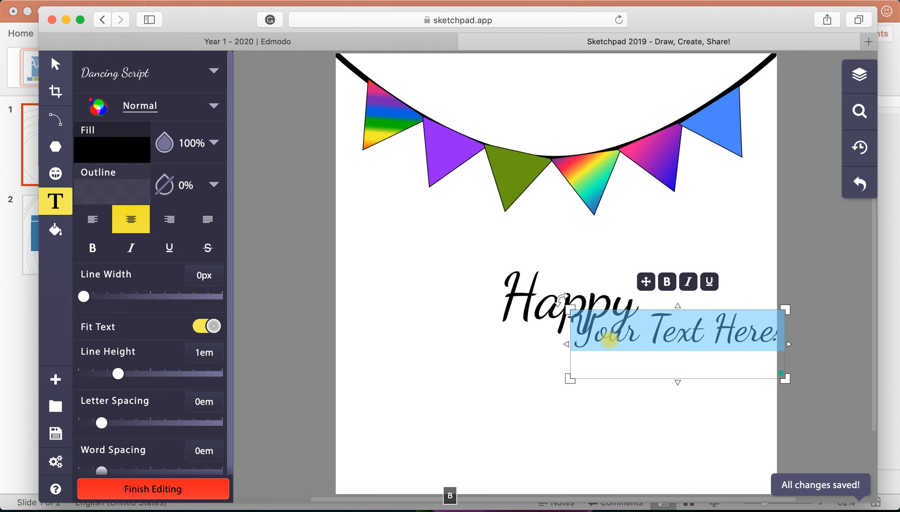
type("Birt")
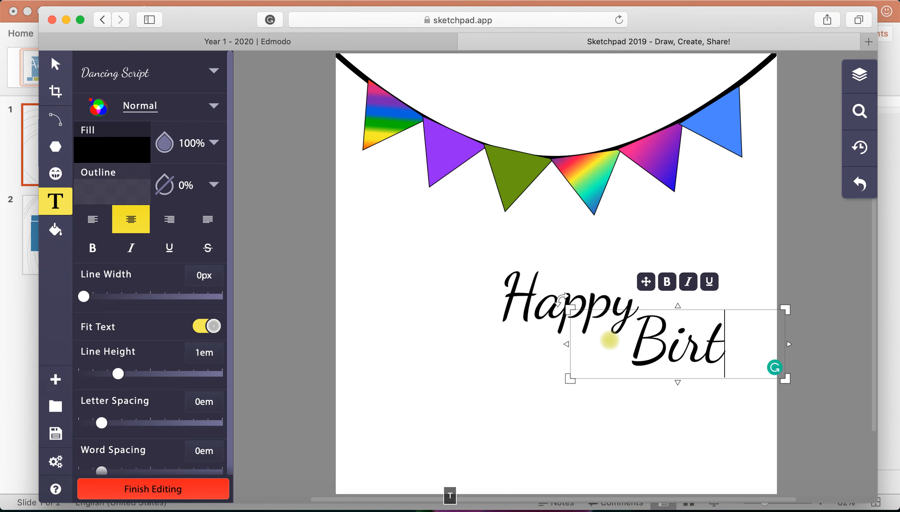
type("hday")
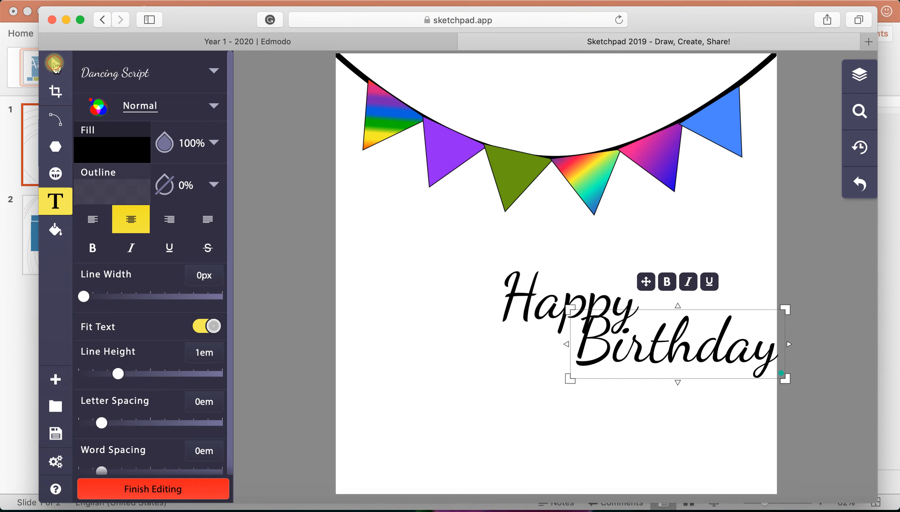
- Finish editing the "Birthday" text and move it down and to the left, centred with a gap below "Happy"
left_click(166, 493)
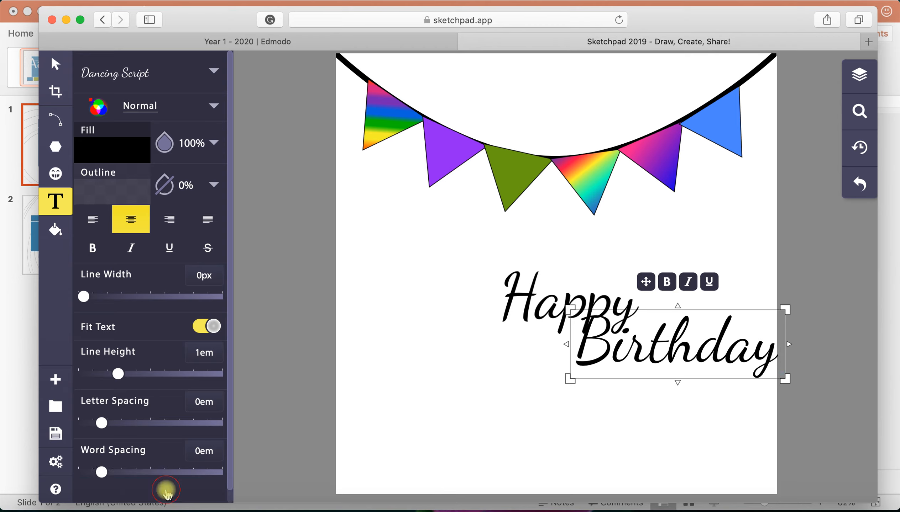
left_click(682, 341)
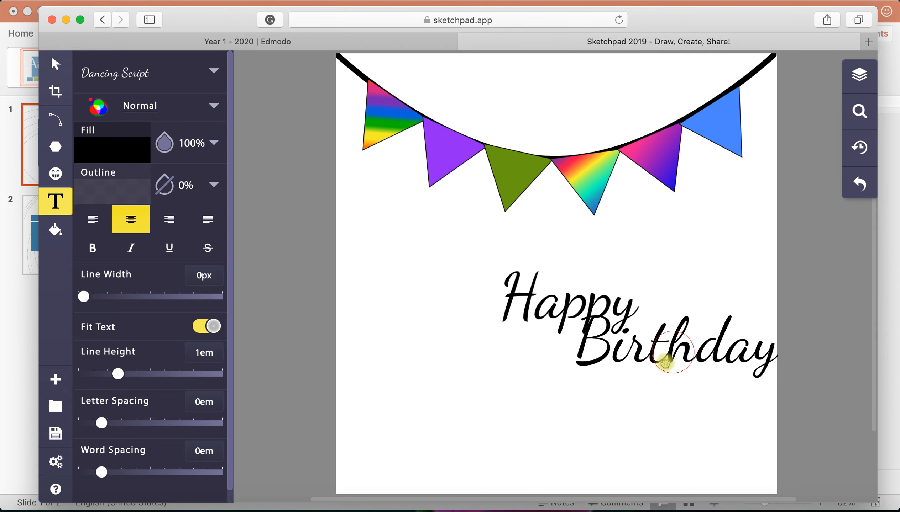
left_click_drag(668, 361, 573, 411)
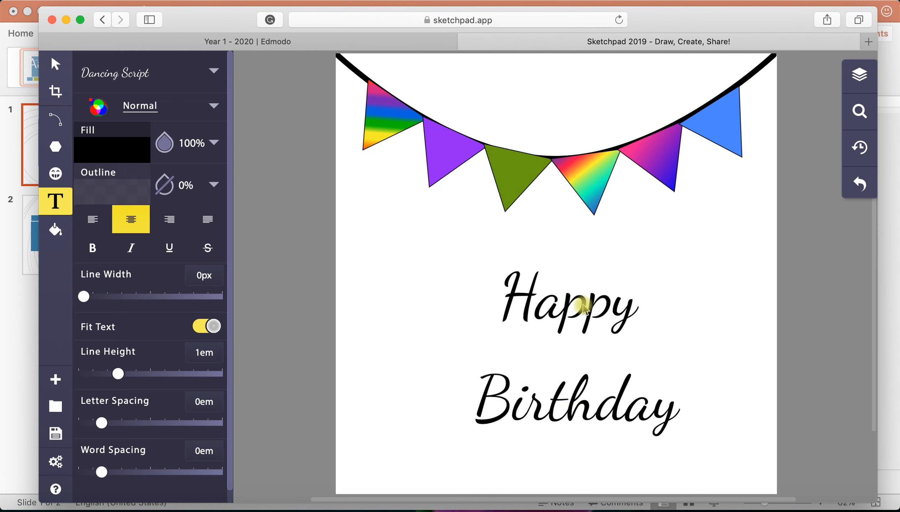
left_click(514, 276)
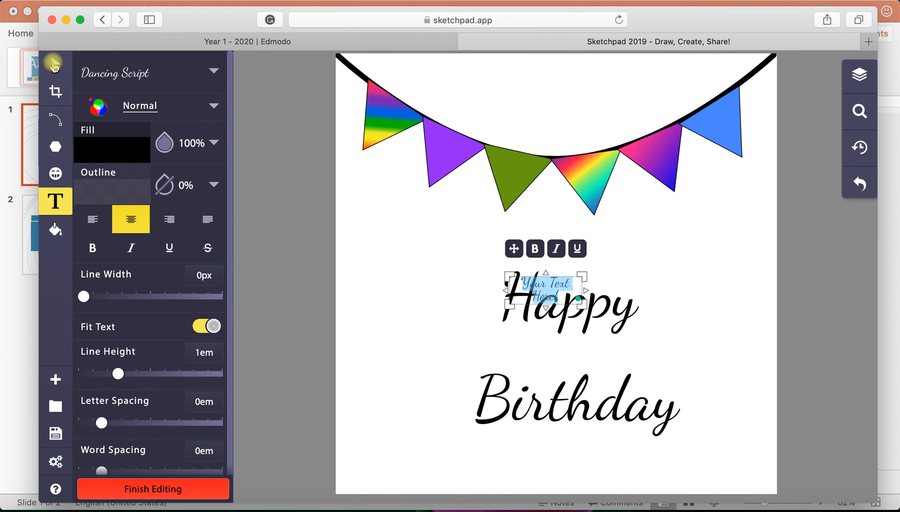
left_click(180, 490)
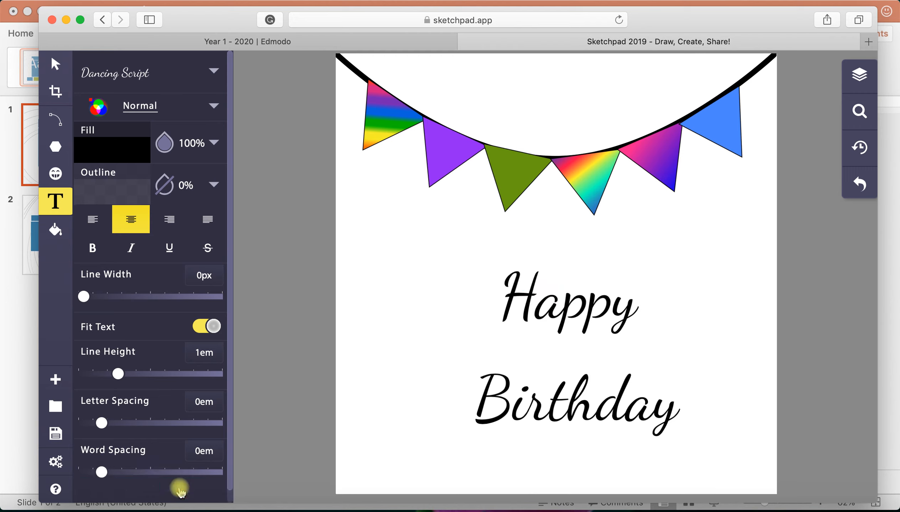
left_click(574, 400)
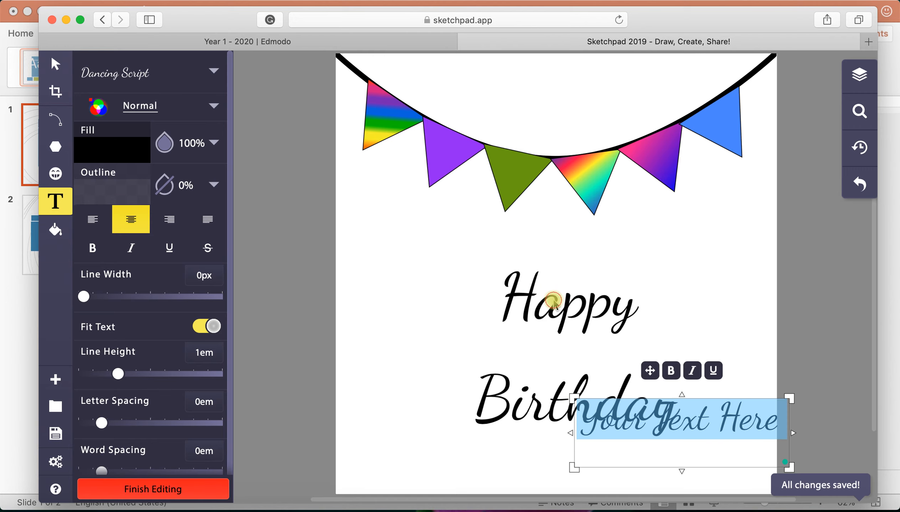
left_click(555, 309)
left_click(55, 66)
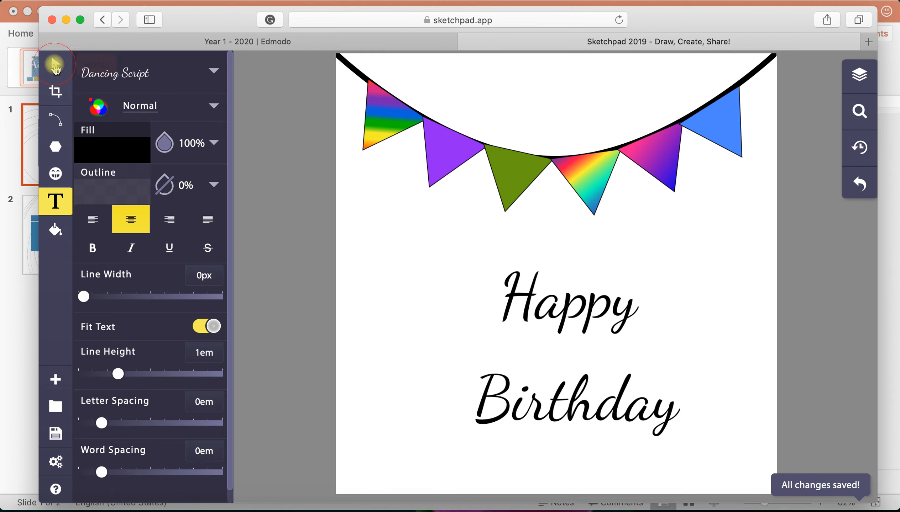
left_click(55, 146)
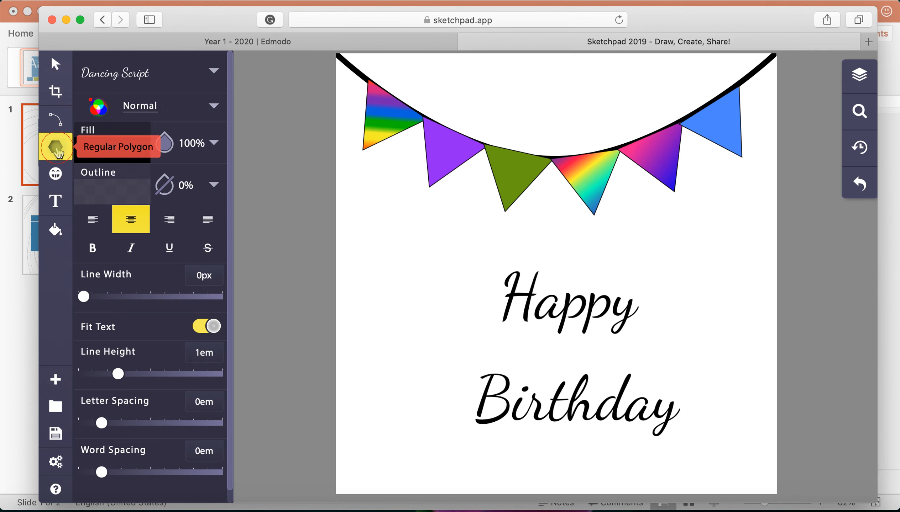
left_click(54, 65)
left_click(552, 310)
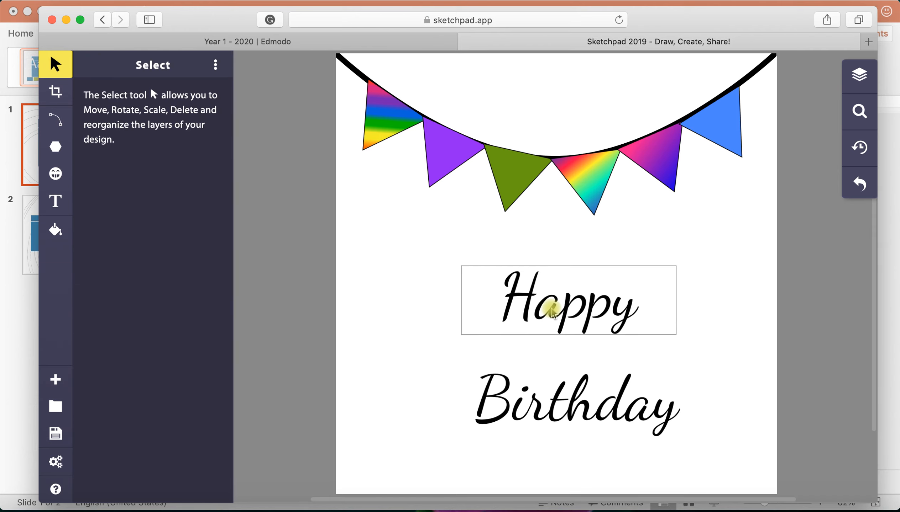
left_click(56, 202)
left_click(55, 146)
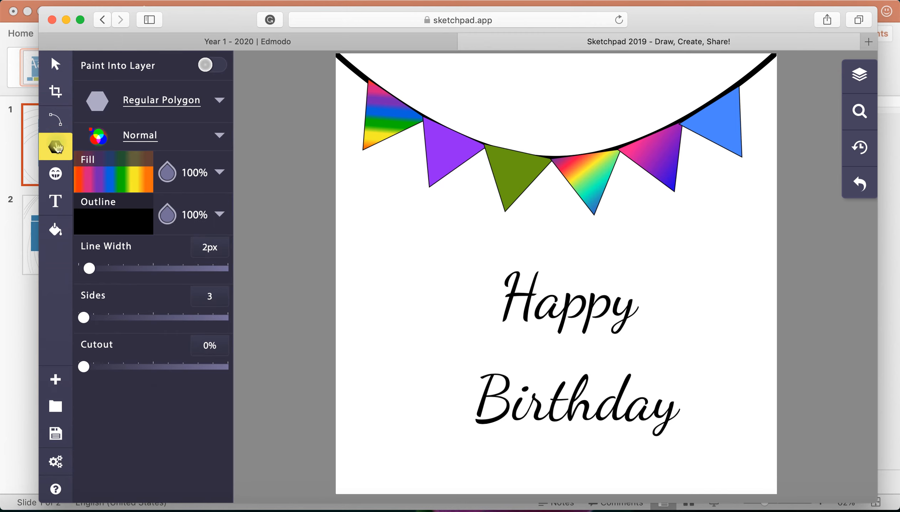
- Stagger the greeting with the Select tool, moving "Happy" up and left below the bunting and "Birthday" just beneath it to the right
left_click(54, 67)
left_click(576, 319)
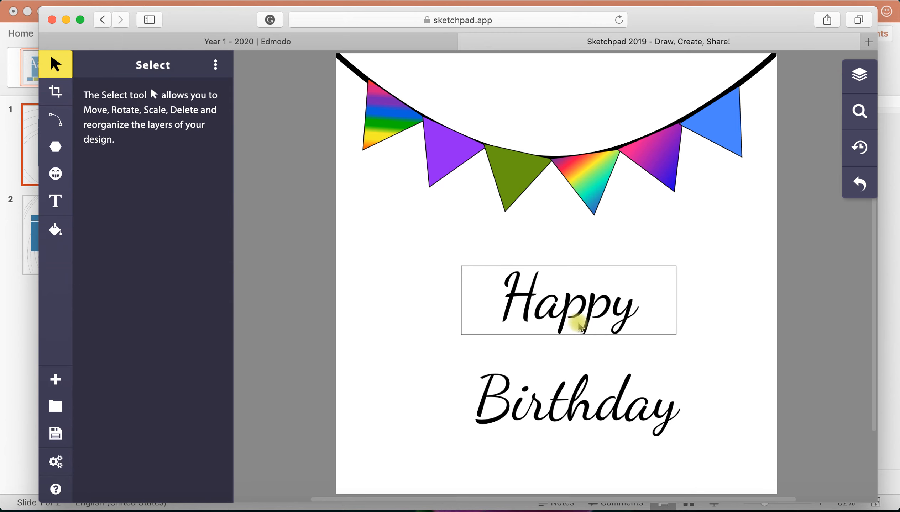
left_click_drag(550, 303, 511, 295)
left_click(584, 389)
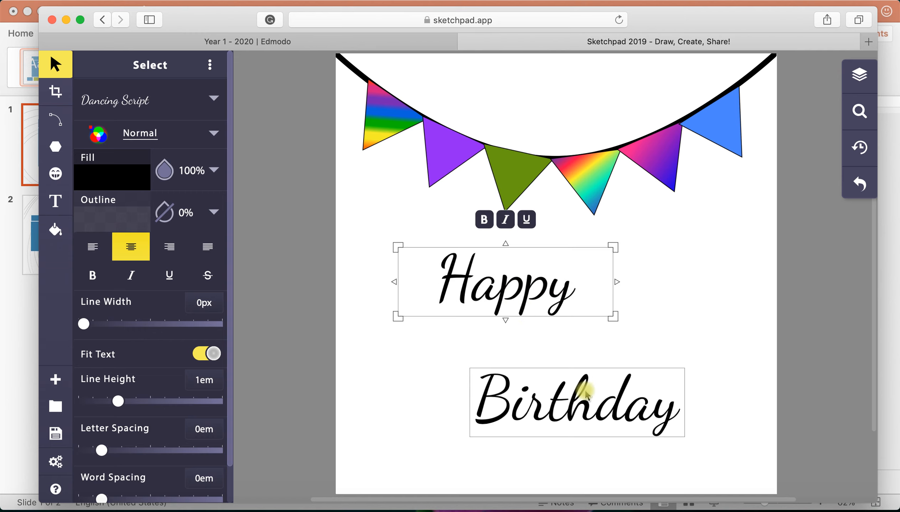
left_click_drag(589, 403, 613, 339)
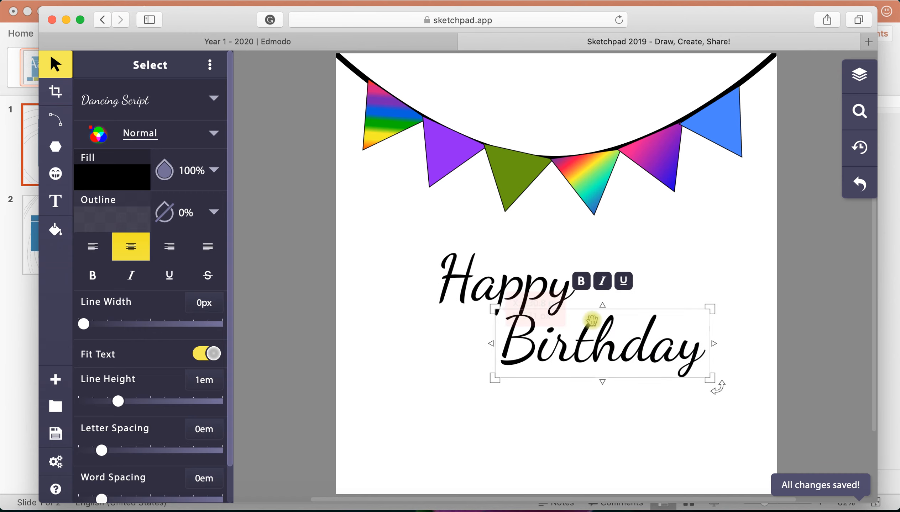
left_click(507, 293)
left_click_drag(508, 291, 509, 275)
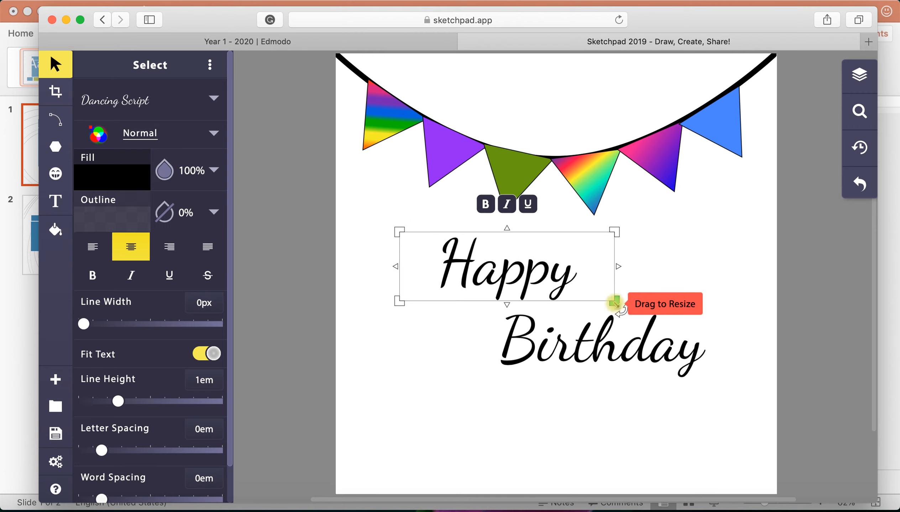
- Make both the "Happy" and "Birthday" texts bold
left_click(95, 278)
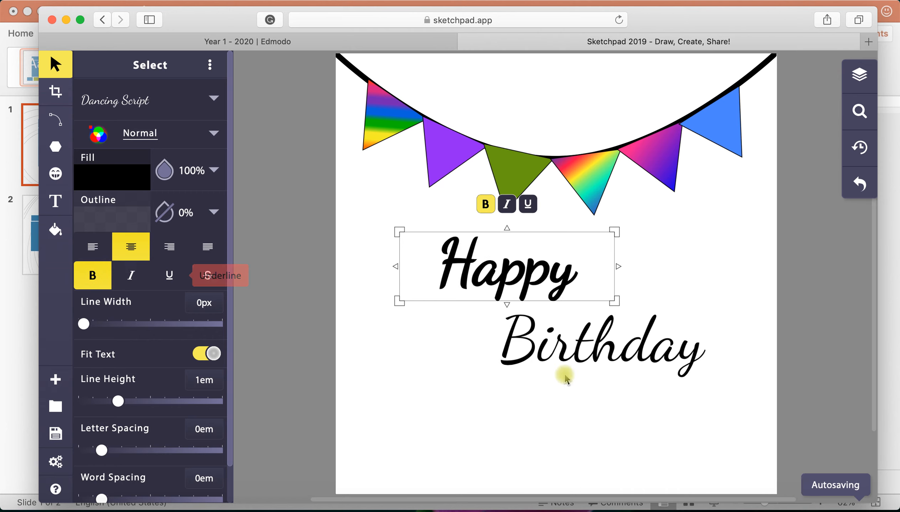
left_click(563, 358)
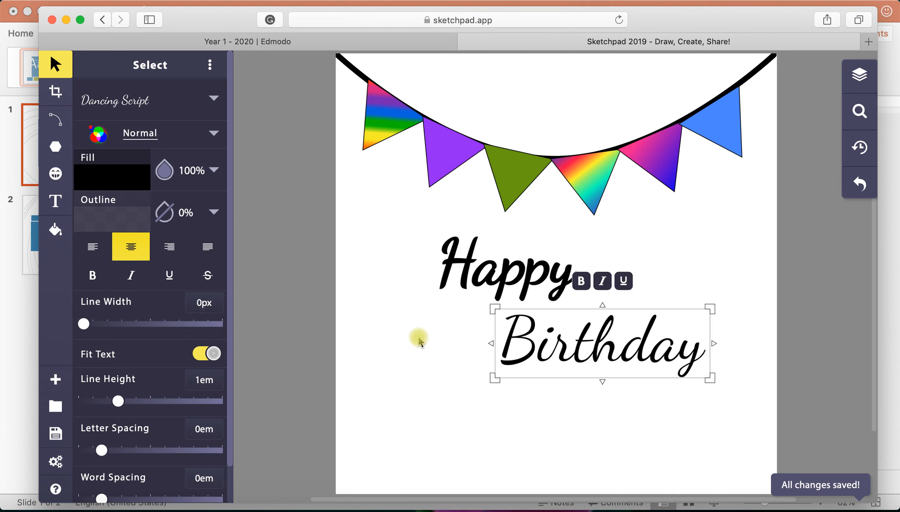
left_click(512, 267)
left_click(543, 333)
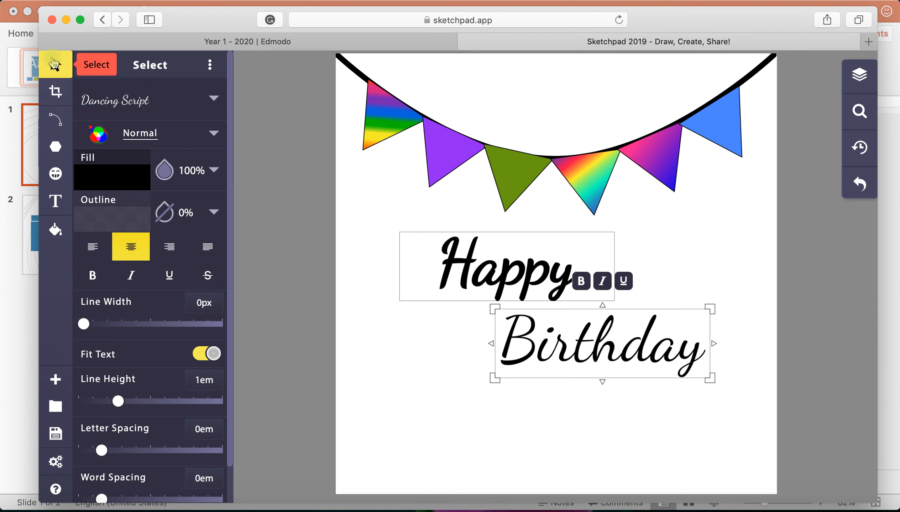
left_click(93, 283)
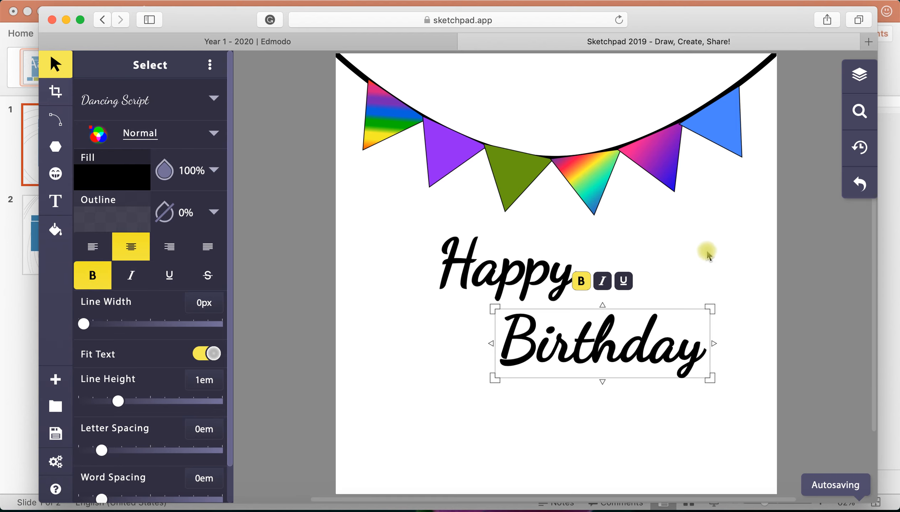
- Shrink "Happy" slightly and move "Birthday" up and left, closer beneath it, to about X 218 px, Y 350 px
left_click(482, 276)
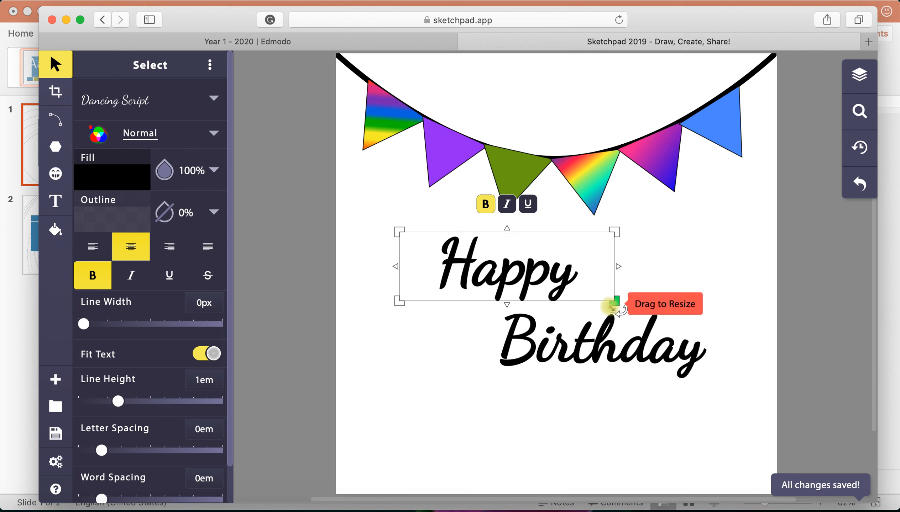
left_click_drag(615, 303, 591, 297)
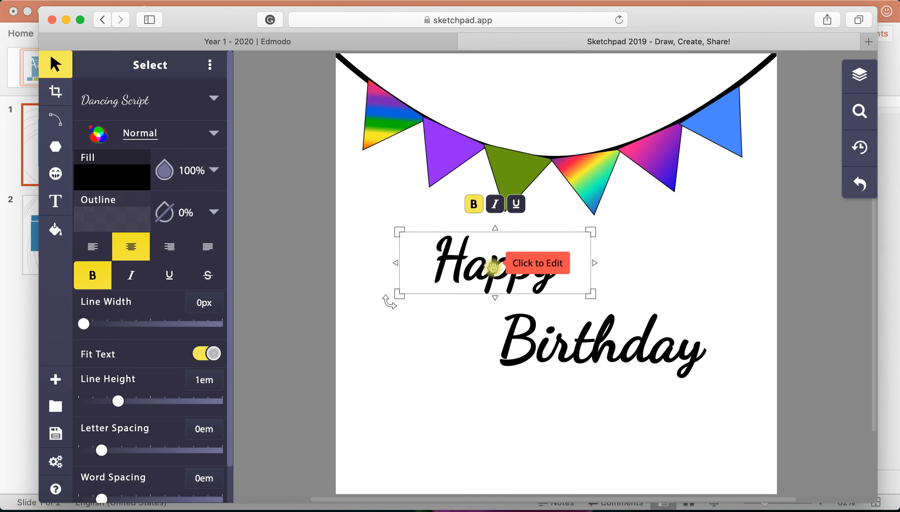
mouse_move(492, 264)
left_mouse_down()
mouse_move(492, 280)
mouse_move(493, 270)
left_mouse_up()
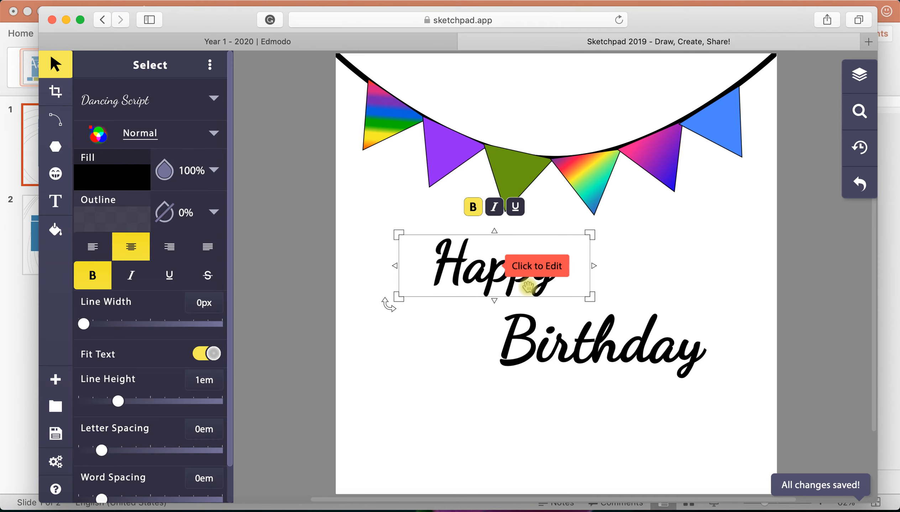
left_click(614, 356)
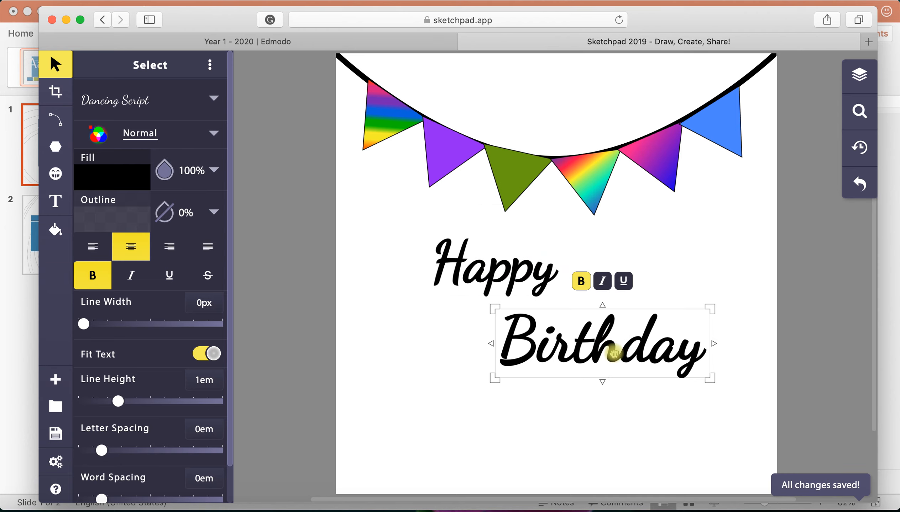
left_click_drag(614, 355, 604, 339)
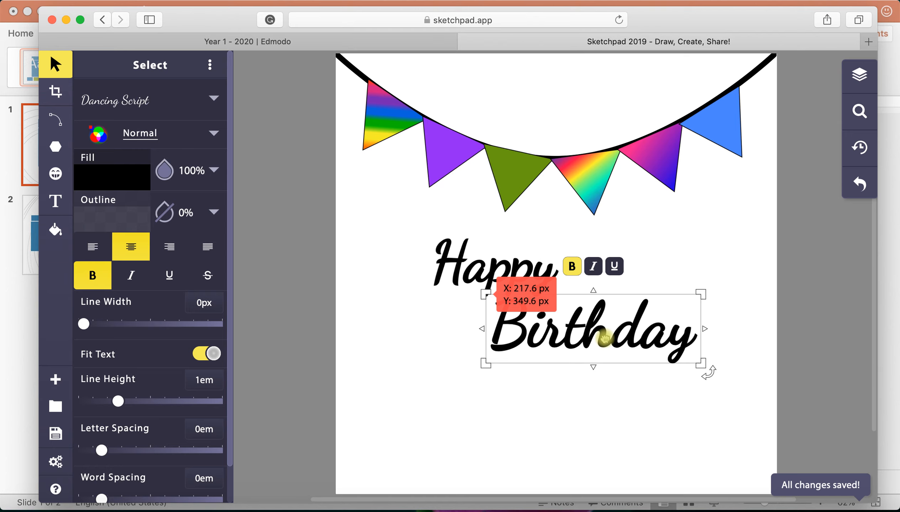
left_click(675, 250)
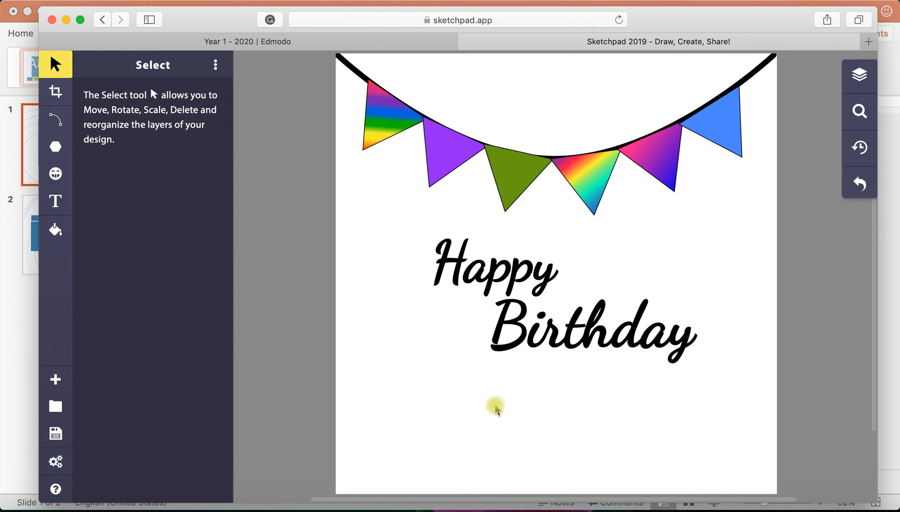
- Fill "Happy" with the linear gradient preset running from purple through red and orange to green
left_click(480, 282)
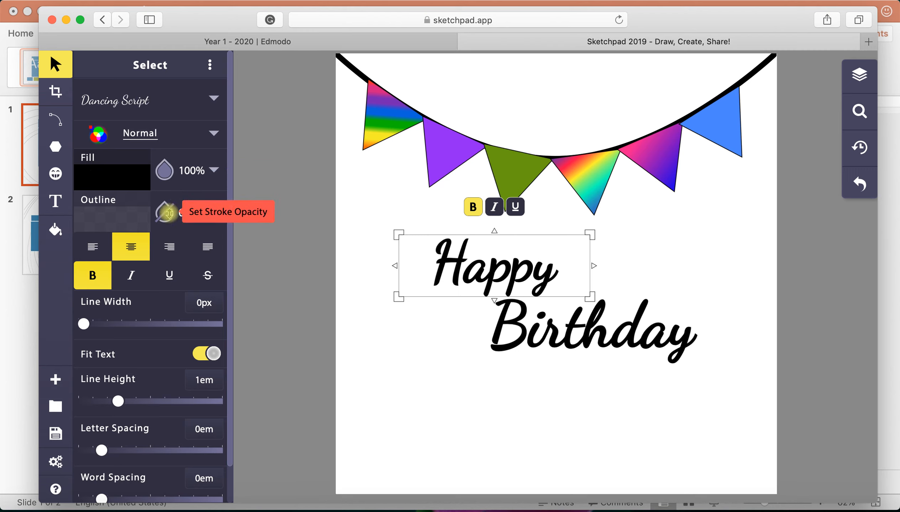
left_click(112, 180)
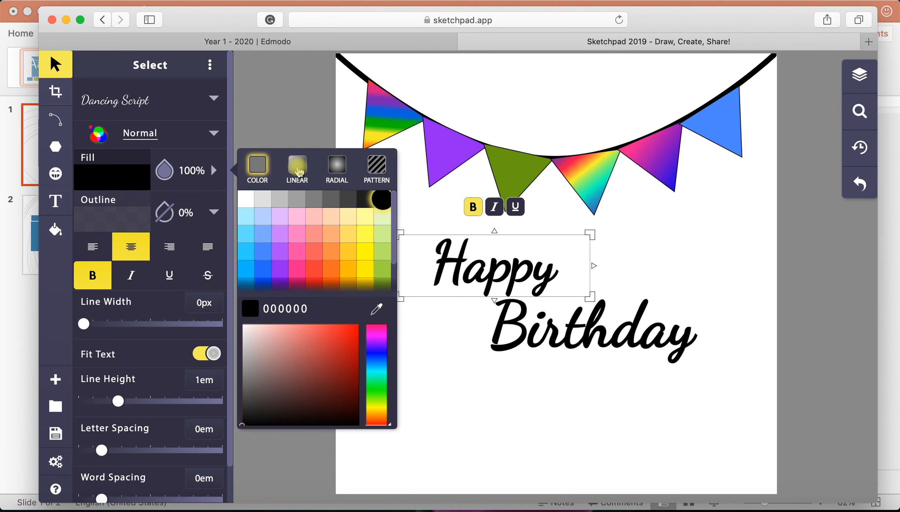
left_click(298, 167)
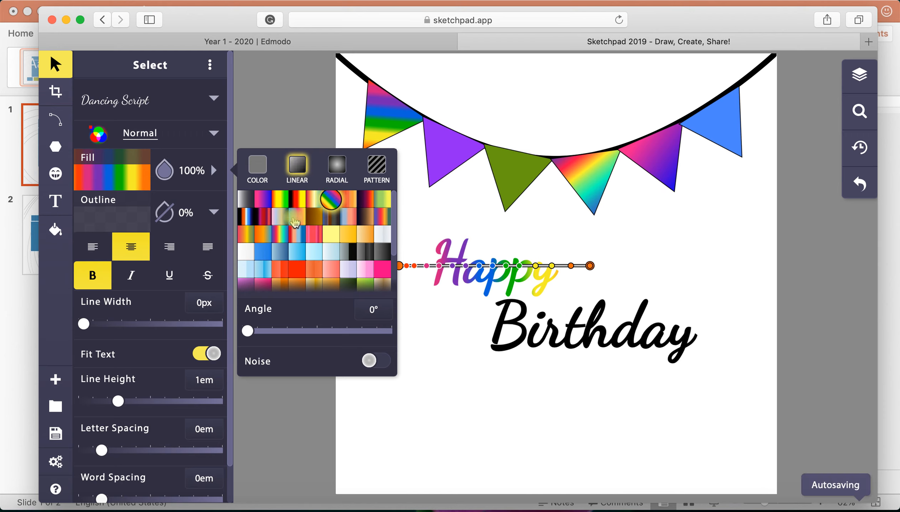
left_click(281, 200)
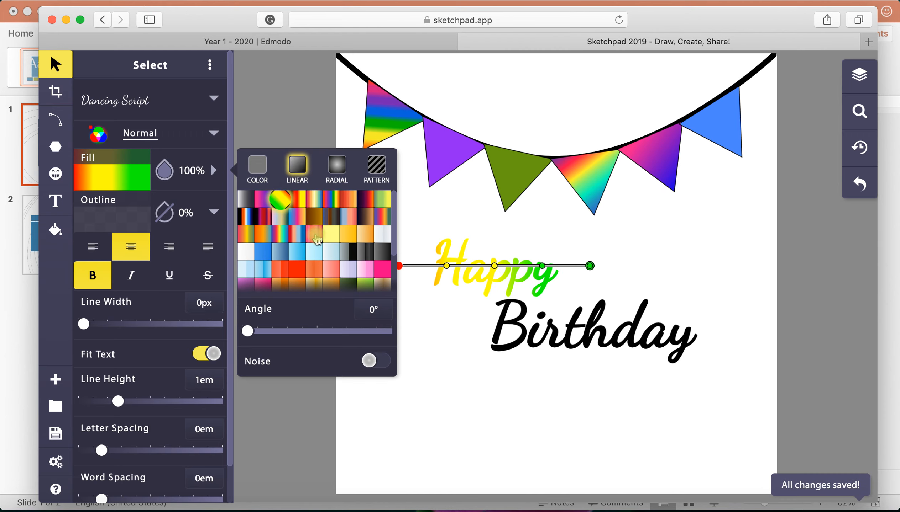
left_click(317, 239)
scroll(369, 271, "down", 3)
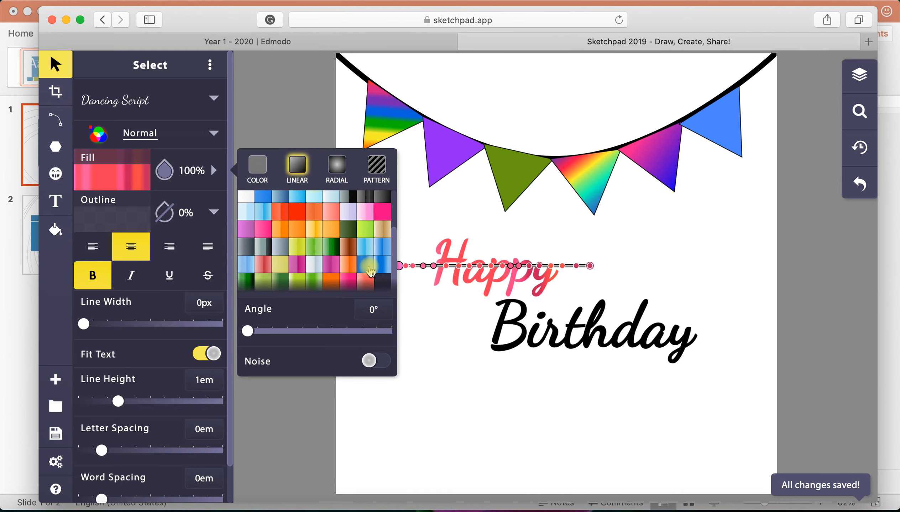
scroll(370, 271, "up", 3)
left_click(382, 216)
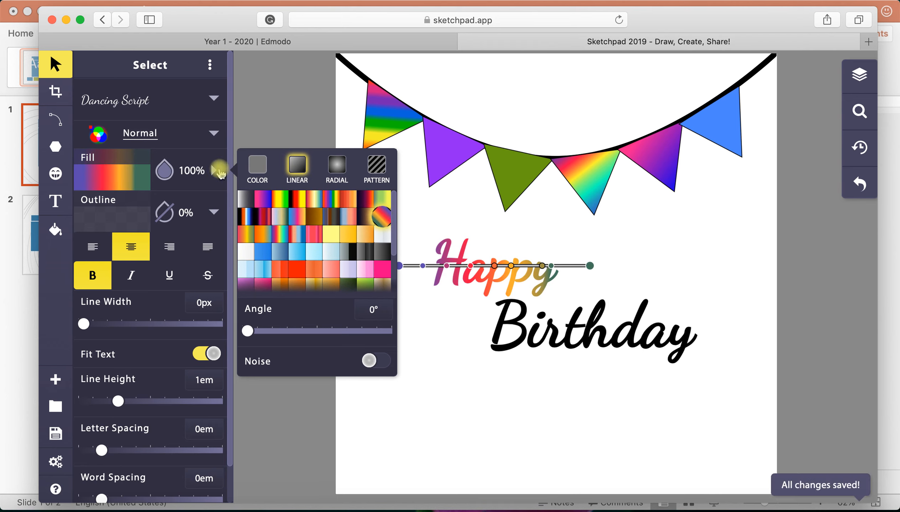
left_click(219, 171)
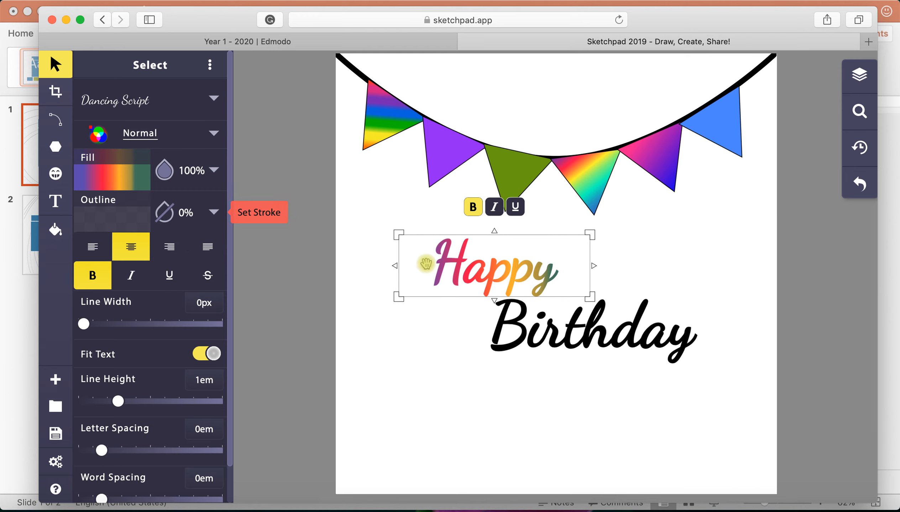
- Give "Happy" a solid blue outline (074dff) with a line width of 2 px
left_click(107, 220)
left_click(257, 216)
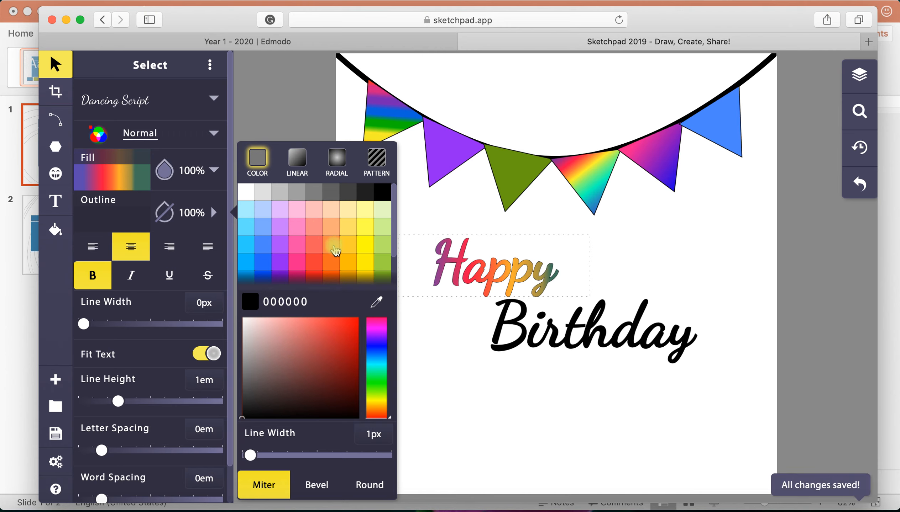
left_click(313, 264)
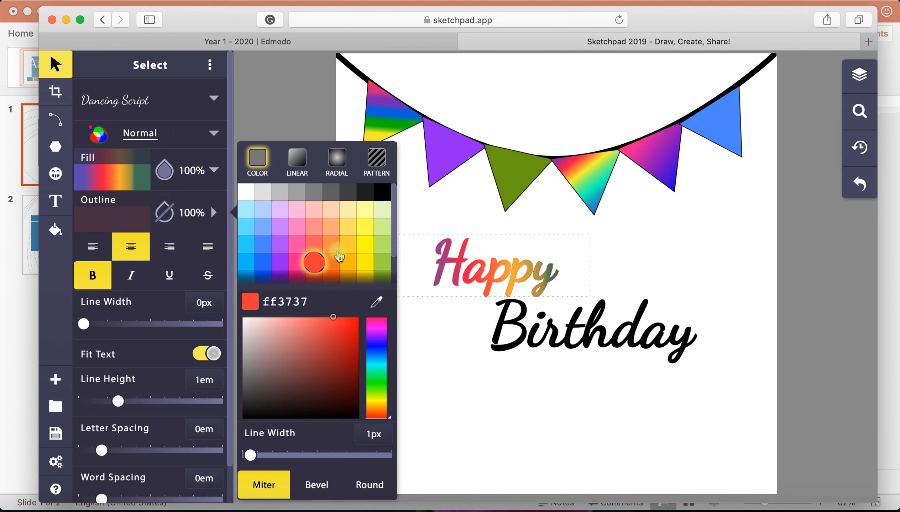
scroll(338, 255, "down", 2)
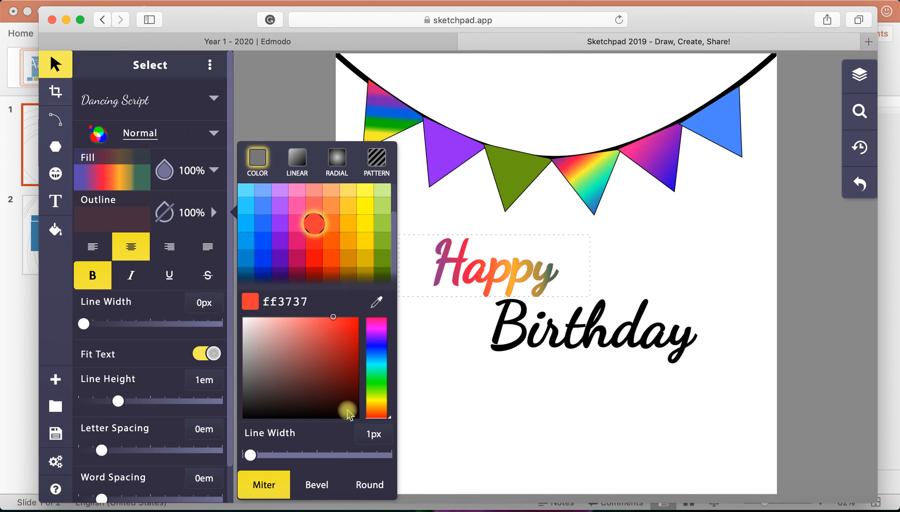
left_click(348, 409)
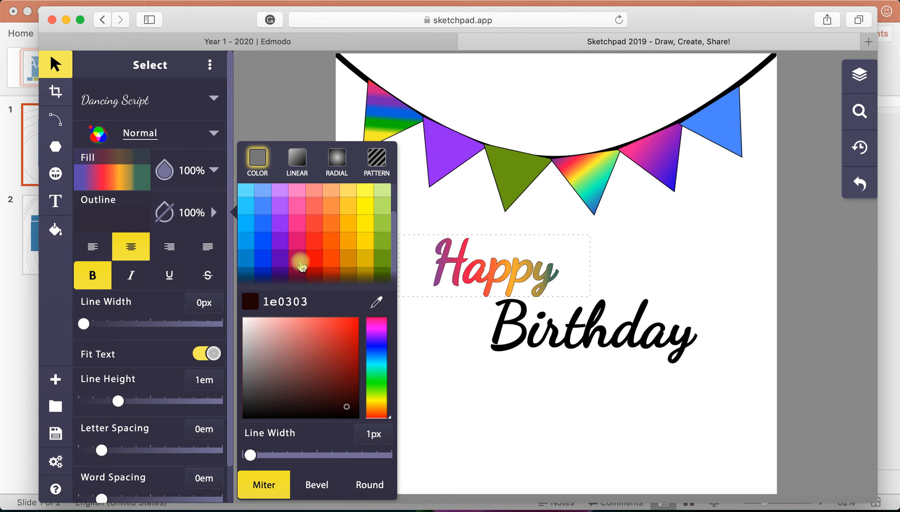
left_click(368, 244)
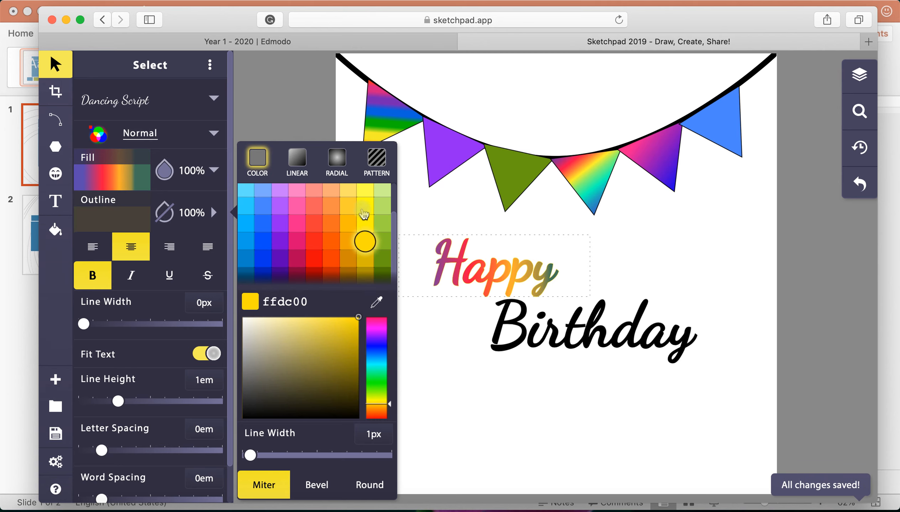
left_click(364, 209)
left_click(261, 245)
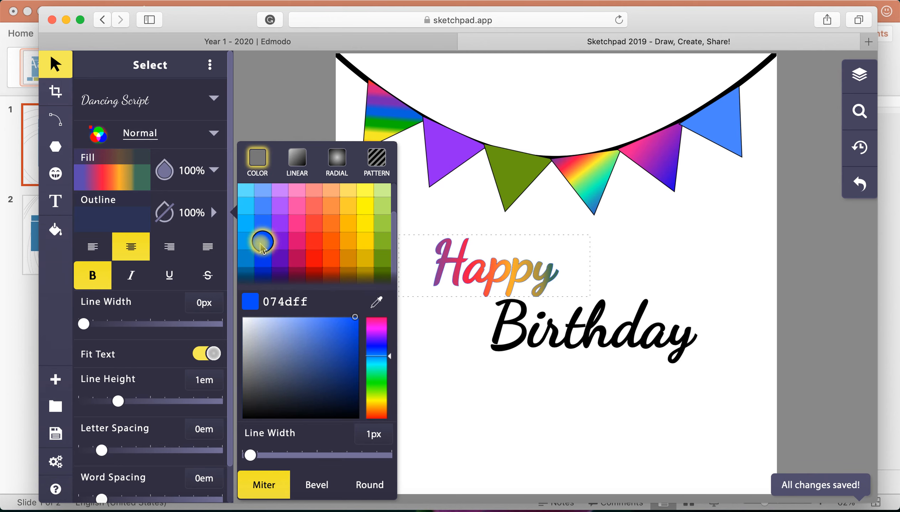
left_click_drag(276, 453, 251, 461)
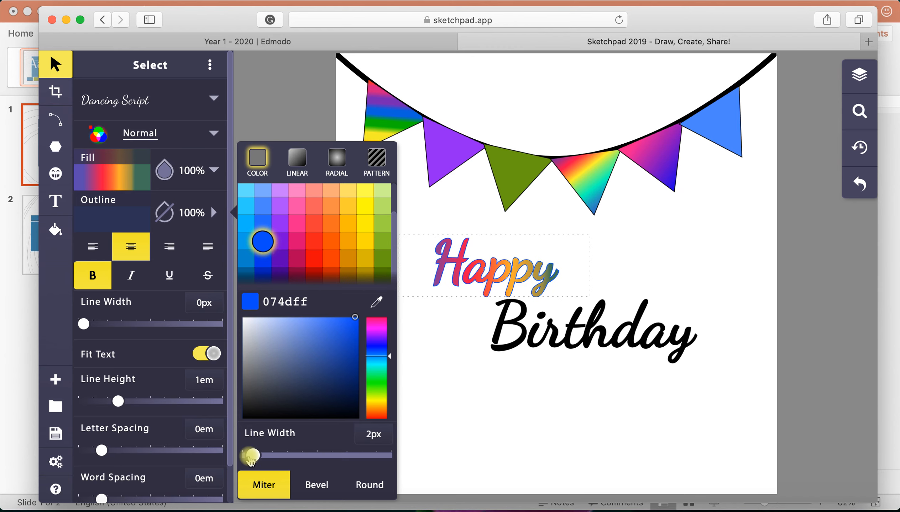
left_click(214, 171)
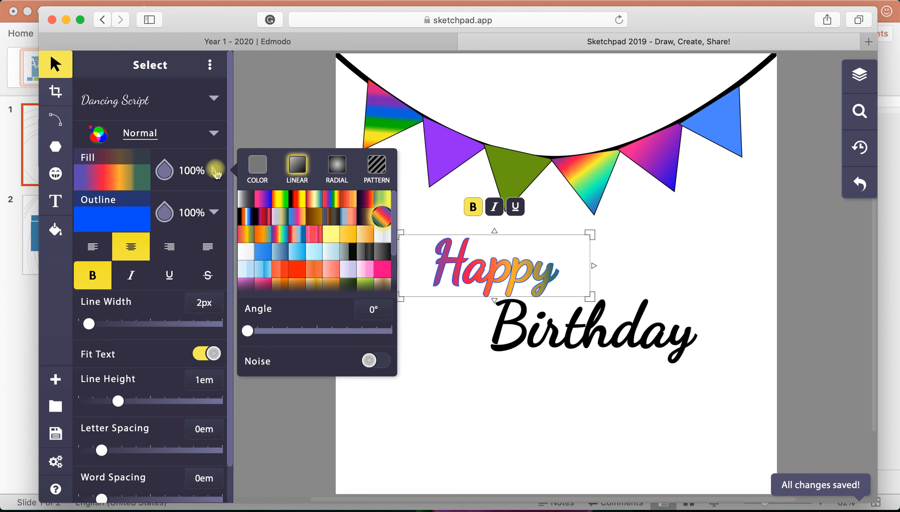
left_click(213, 170)
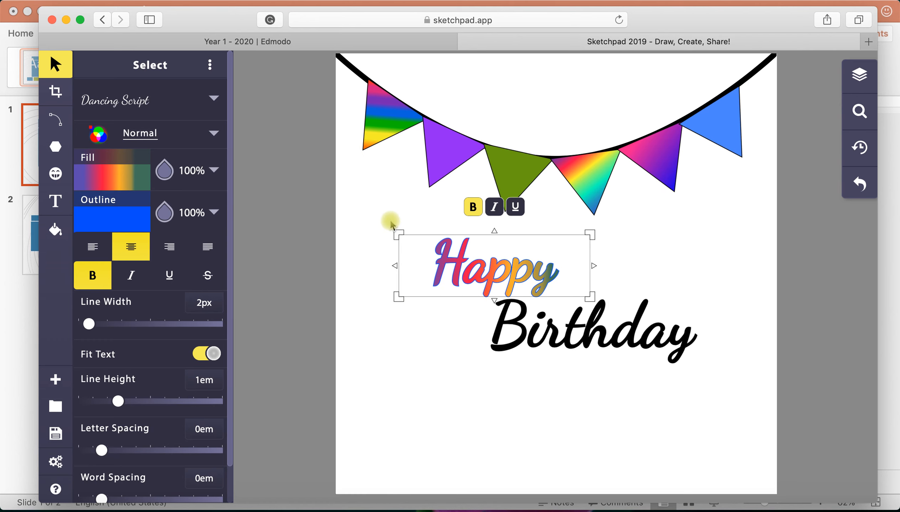
- Fill "Birthday" with the linear rainbow gradient preset running from orange through purple, blue, green and yellow back to orange
left_click(537, 346)
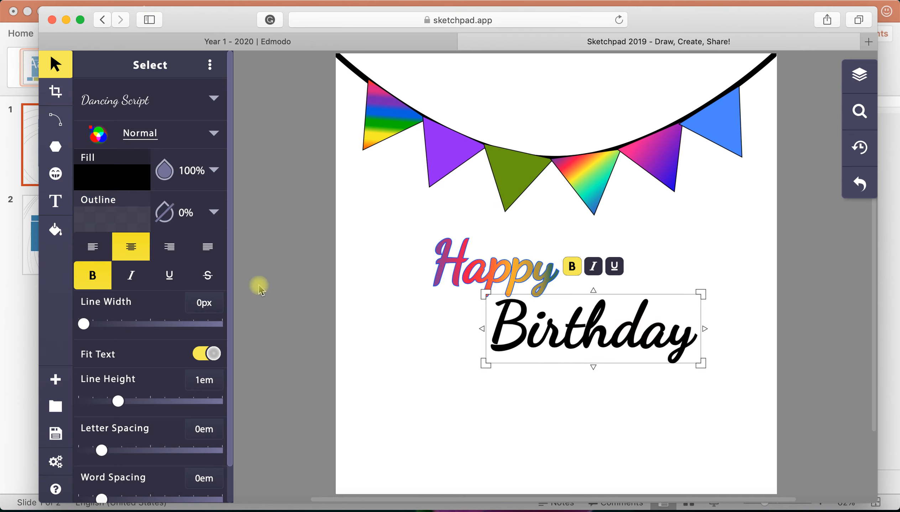
left_click(109, 178)
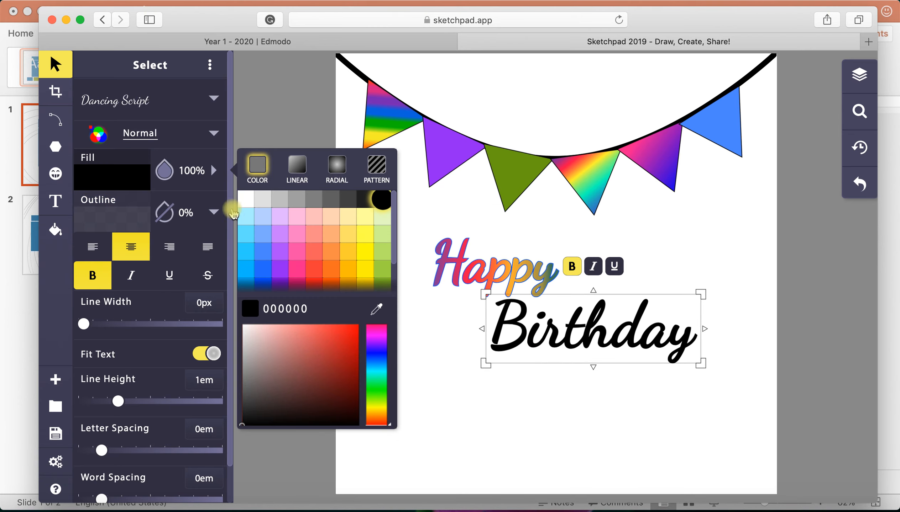
left_click(296, 168)
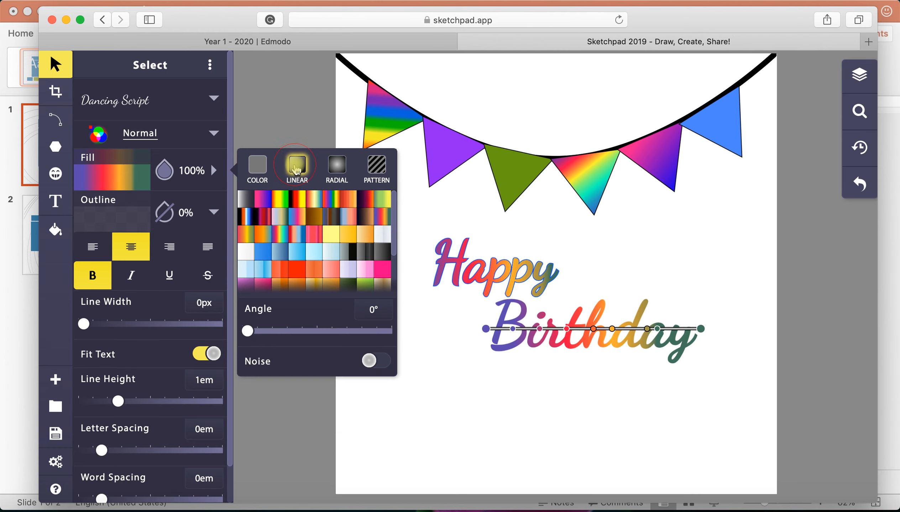
left_click(314, 199)
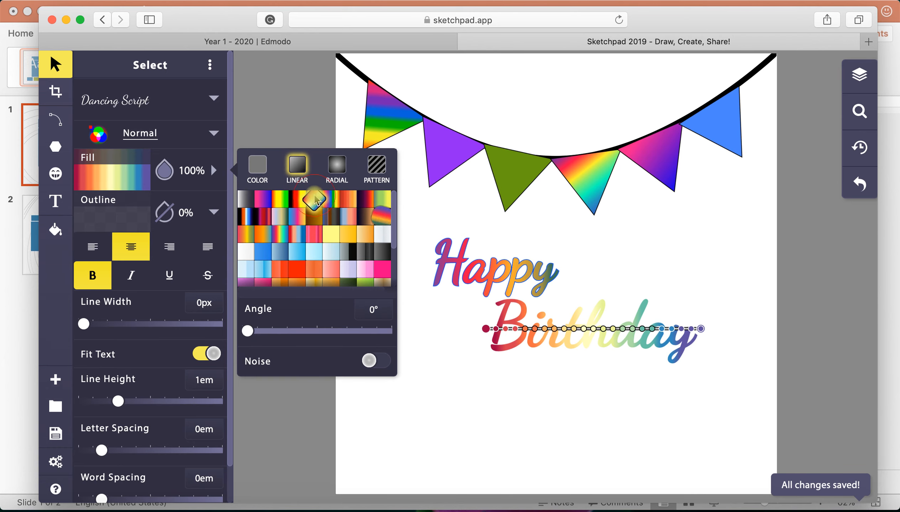
left_click(336, 203)
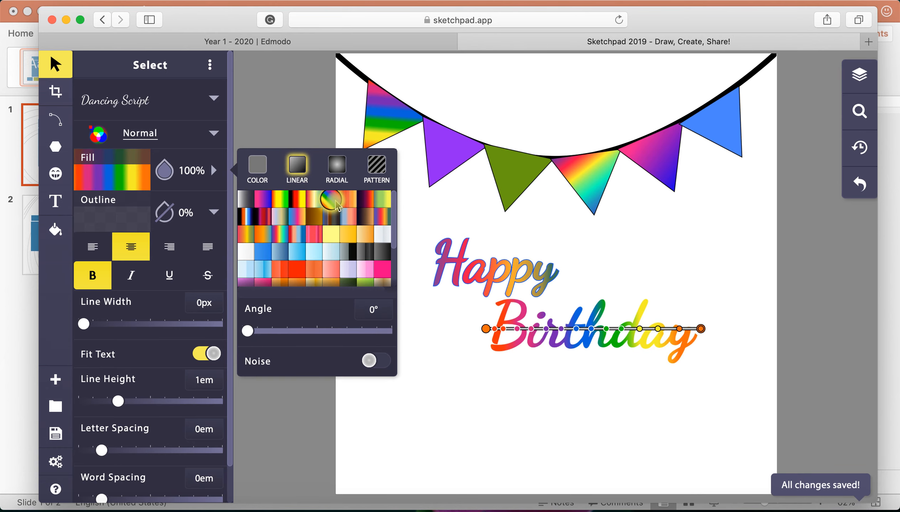
- Give "Birthday" a solid blue outline (074dff) with a line width of 3 px, and deselect the text
left_click(128, 216)
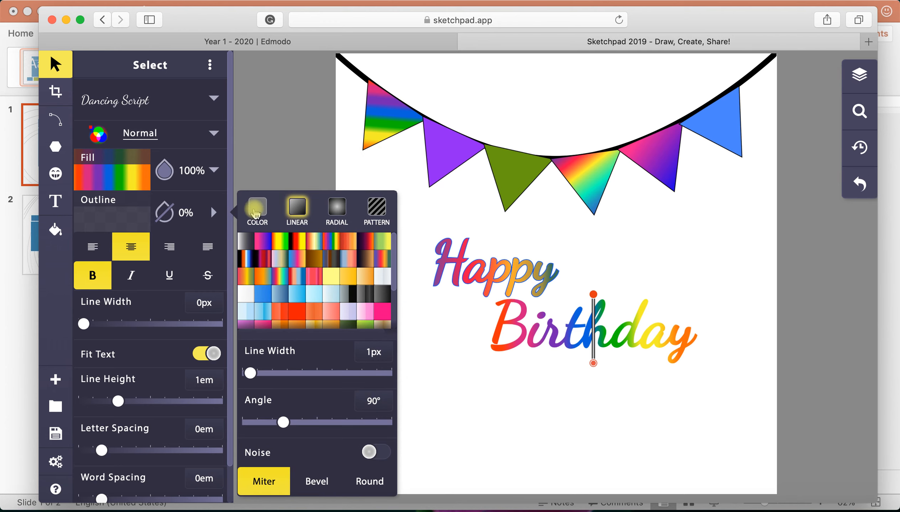
left_click(254, 210)
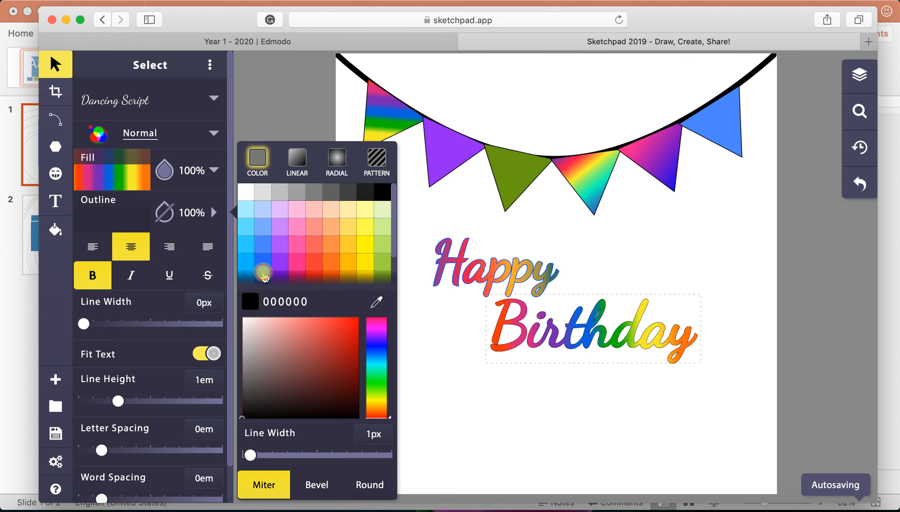
left_click(263, 275)
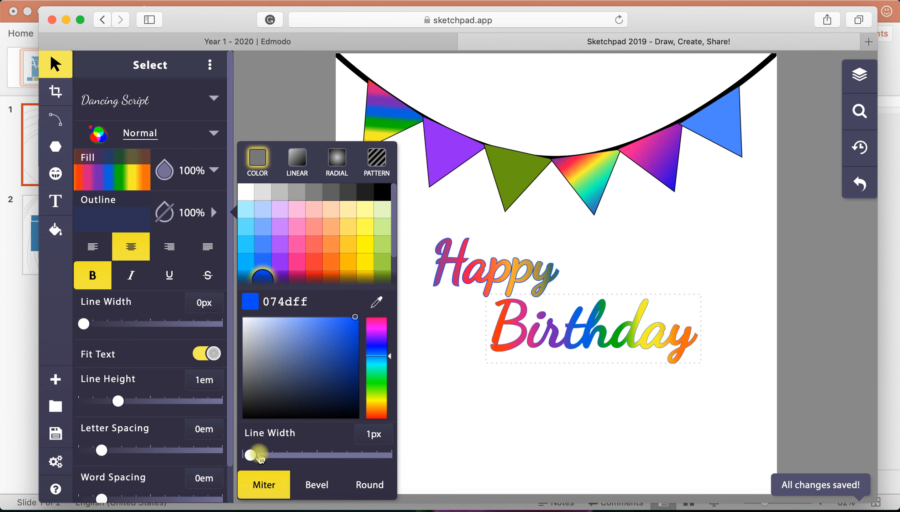
left_click_drag(256, 455, 256, 455)
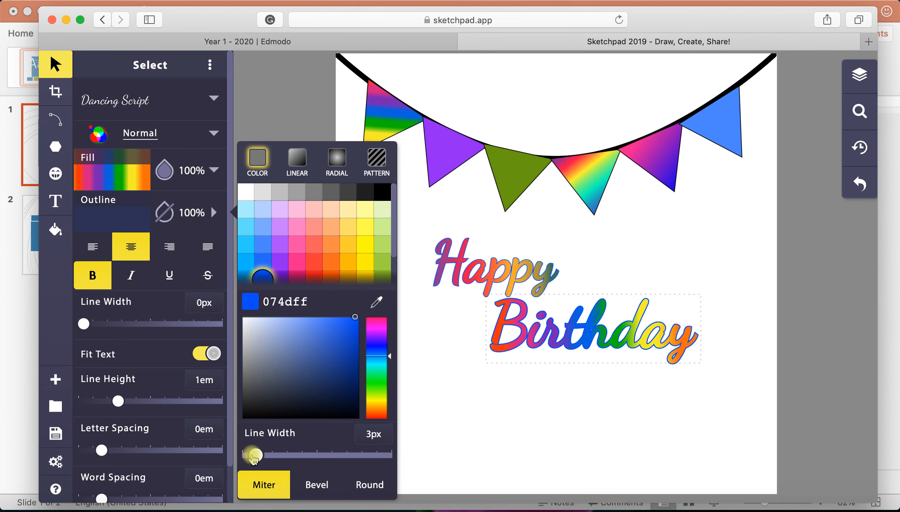
left_click(215, 170)
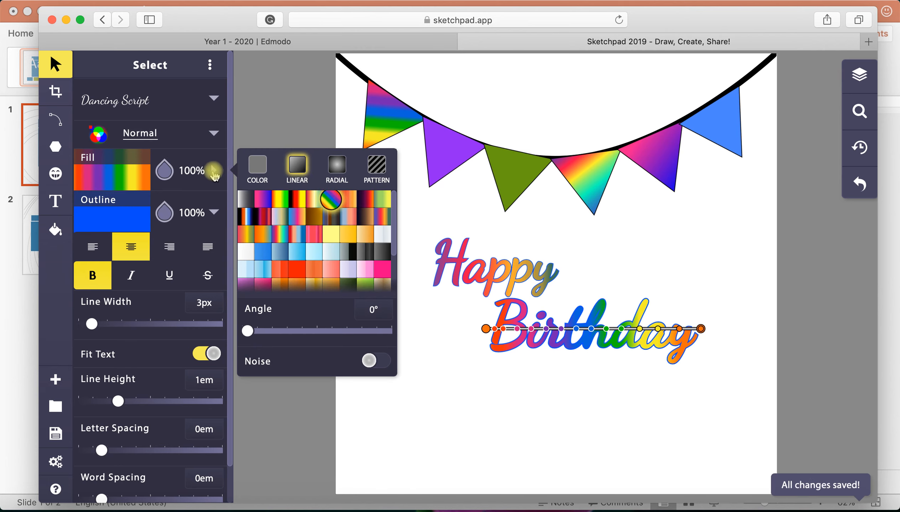
left_click(214, 172)
left_click(804, 358)
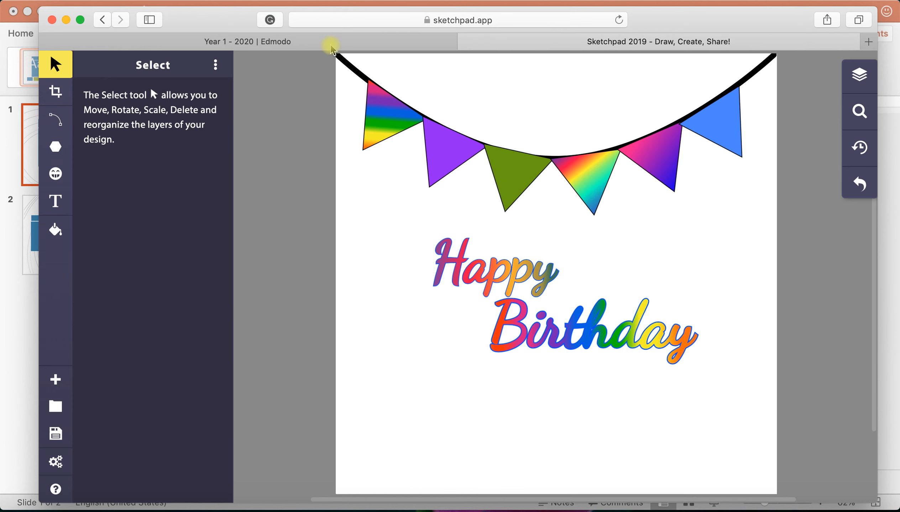
- Check the example card on Edmodo, and set up the Rectangle shape with 0% fill and a 3.74 px outline
left_click(322, 43)
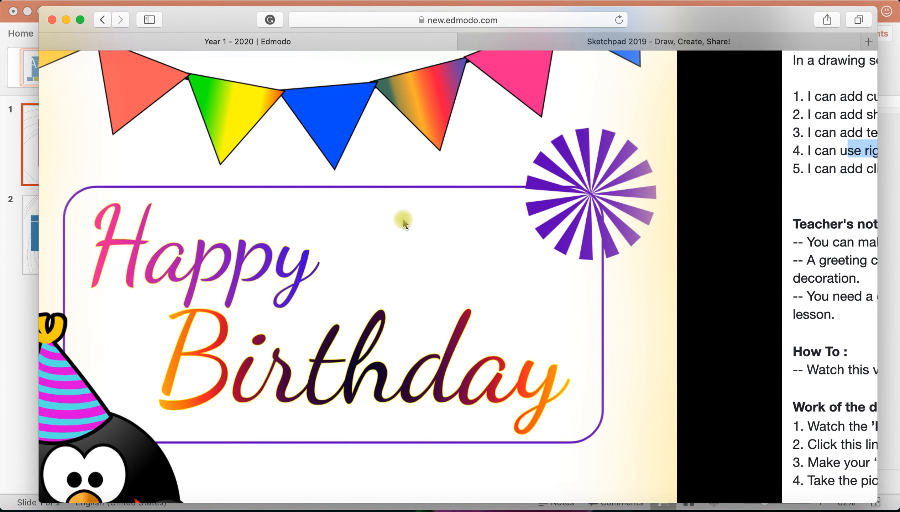
left_click(528, 41)
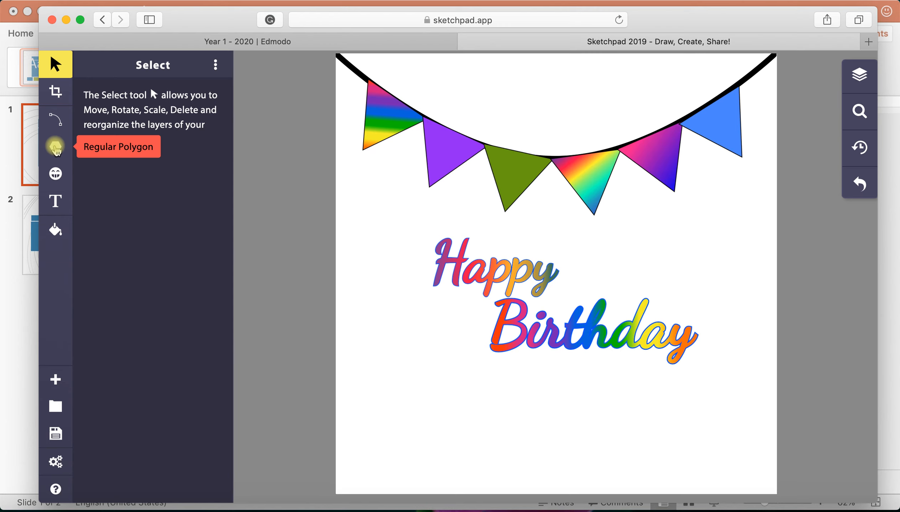
left_click(56, 149)
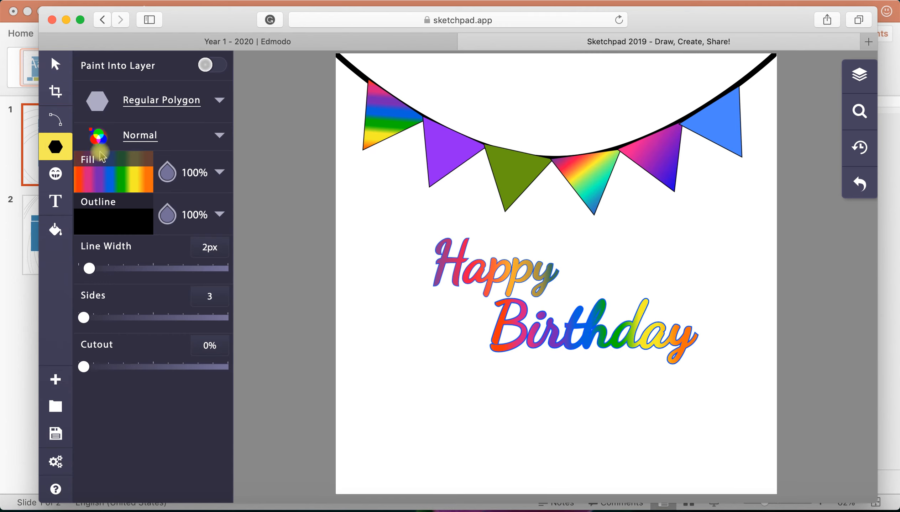
left_click(219, 103)
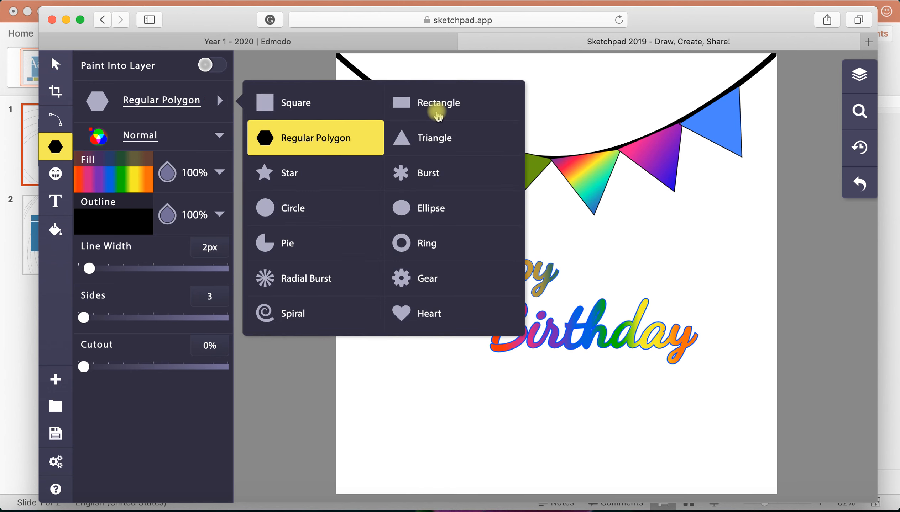
left_click(426, 102)
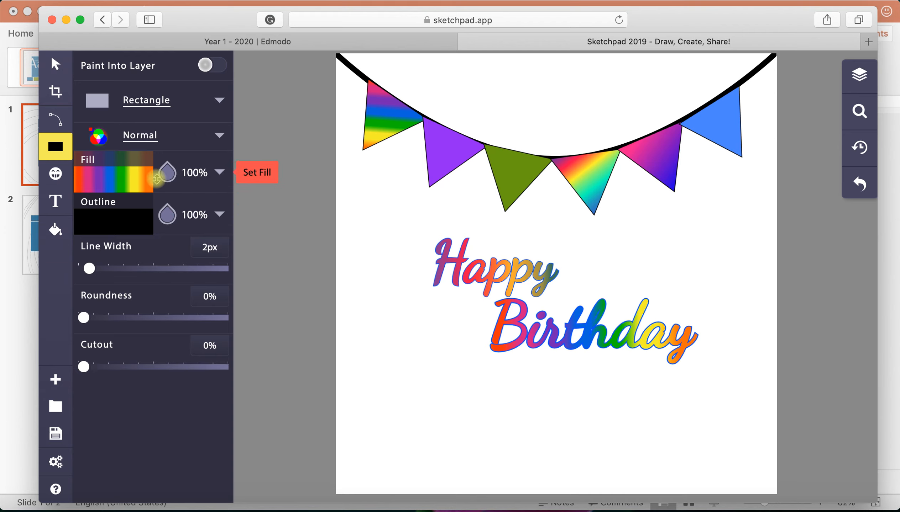
left_click_drag(168, 174, 168, 229)
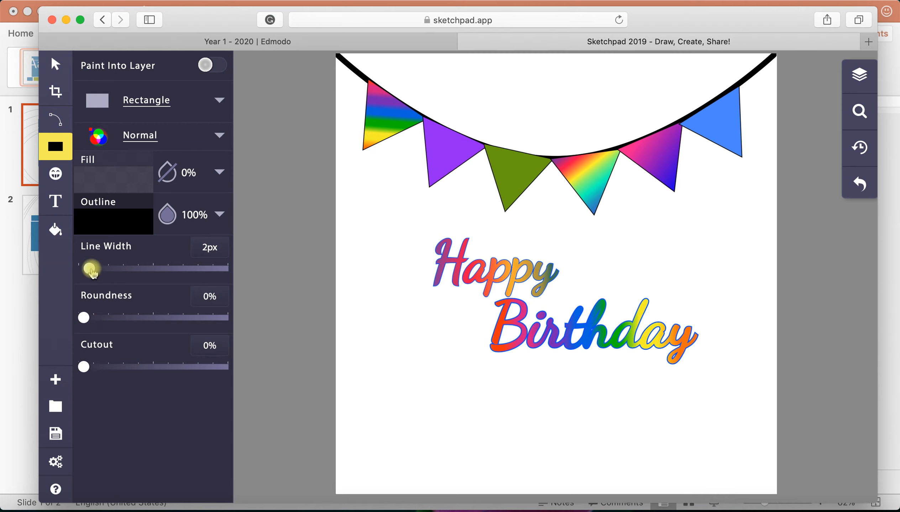
left_click_drag(93, 274, 92, 273)
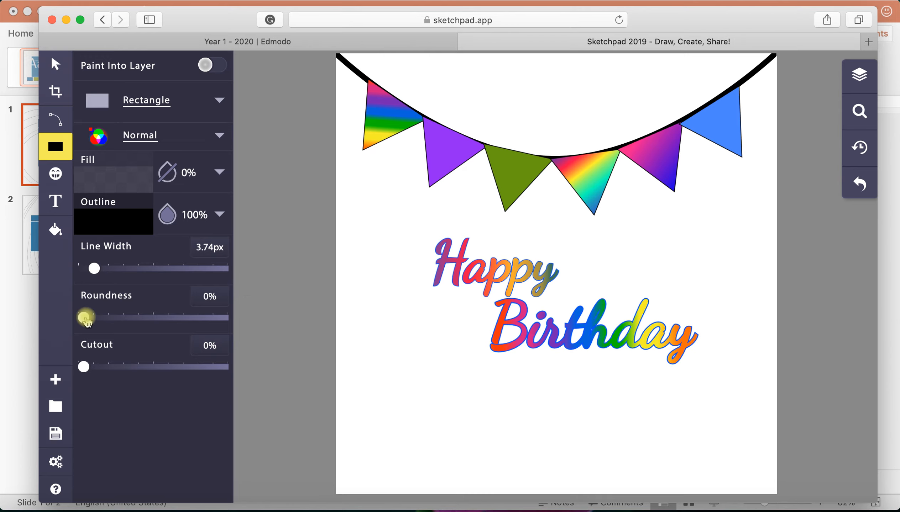
- Compare the frame corners with the example, set the roundness to 16%, and draw a rounded rectangle around the greeting
left_click(312, 38)
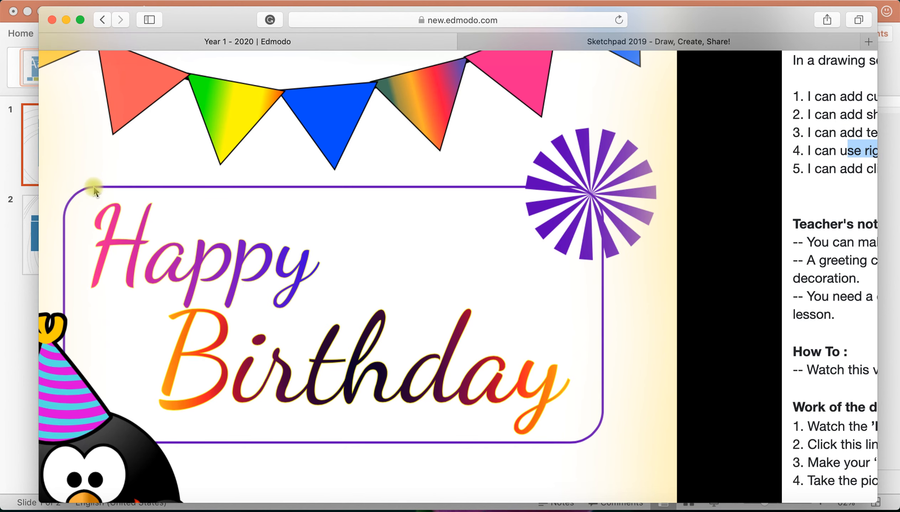
left_click(572, 43)
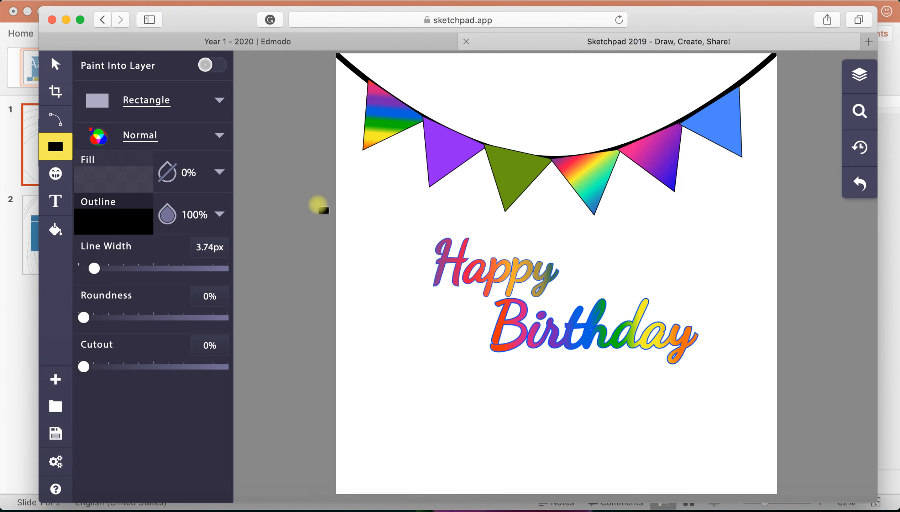
left_click_drag(85, 316, 106, 319)
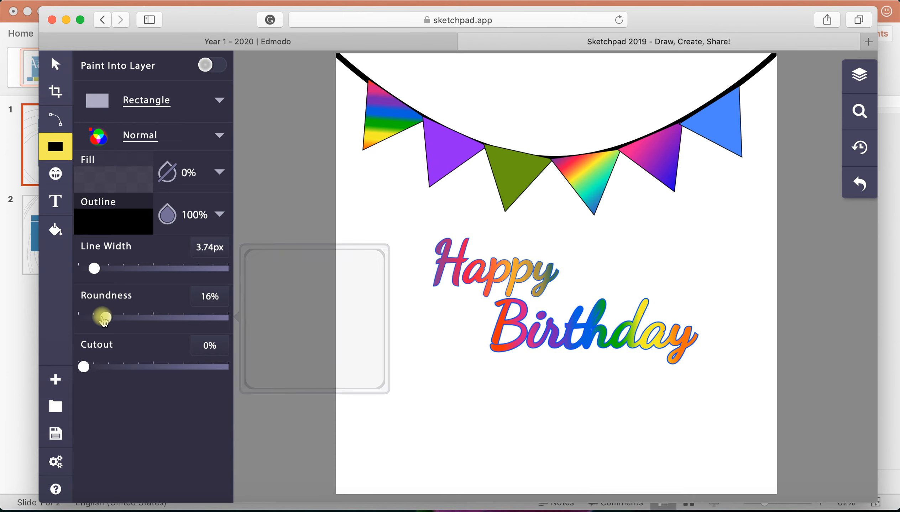
left_click_drag(203, 296, 221, 297)
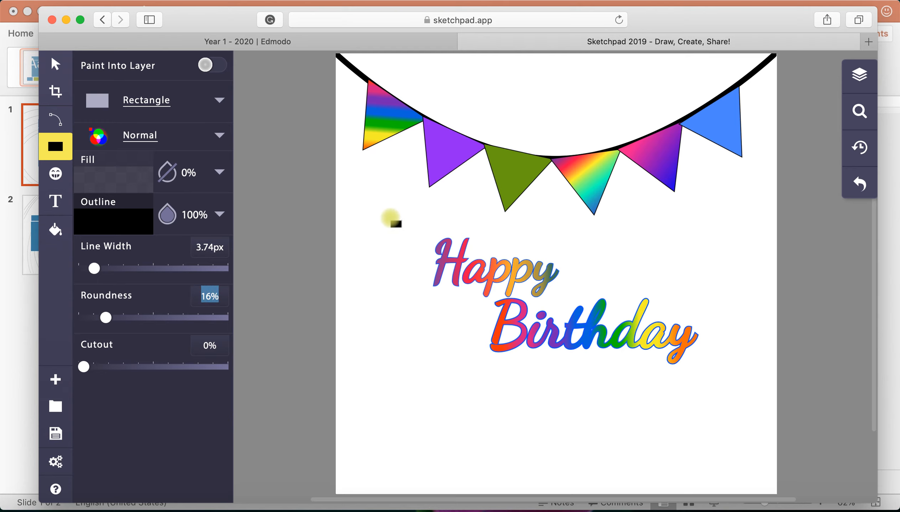
mouse_move(389, 213)
left_mouse_down()
mouse_move(474, 337)
mouse_move(633, 426)
mouse_move(662, 420)
left_mouse_up()
left_click_drag(710, 404, 741, 385)
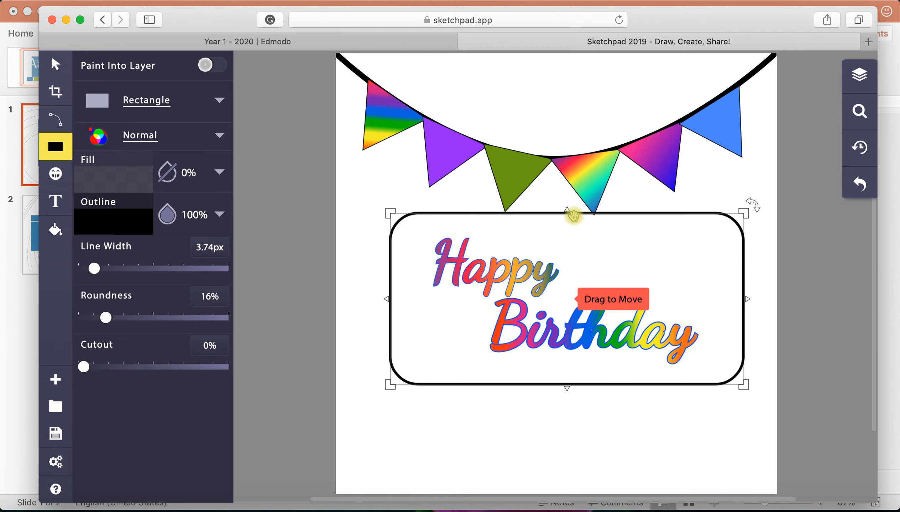
- Resize the rounded frame to fit more closely around "Happy Birthday", with its upper edge just below the flags
left_click_drag(567, 208, 568, 220)
left_click_drag(743, 385, 717, 376)
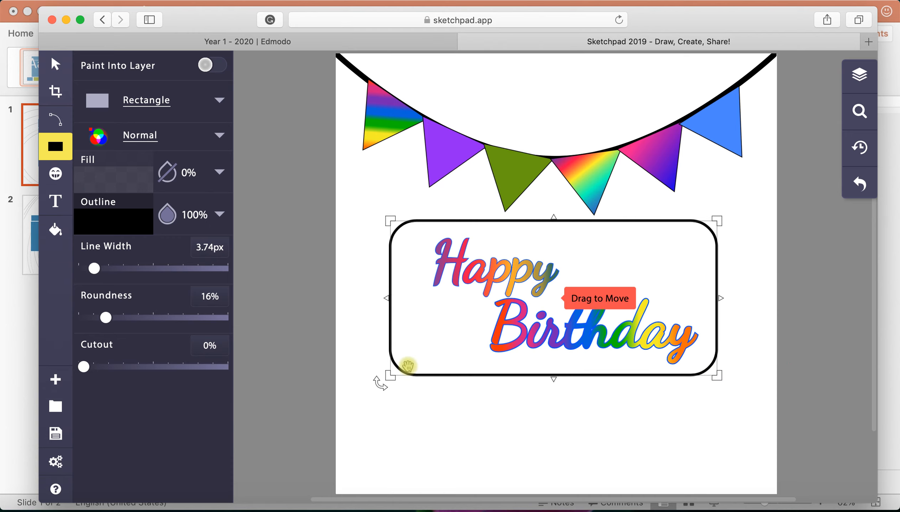
left_click_drag(390, 376, 418, 375)
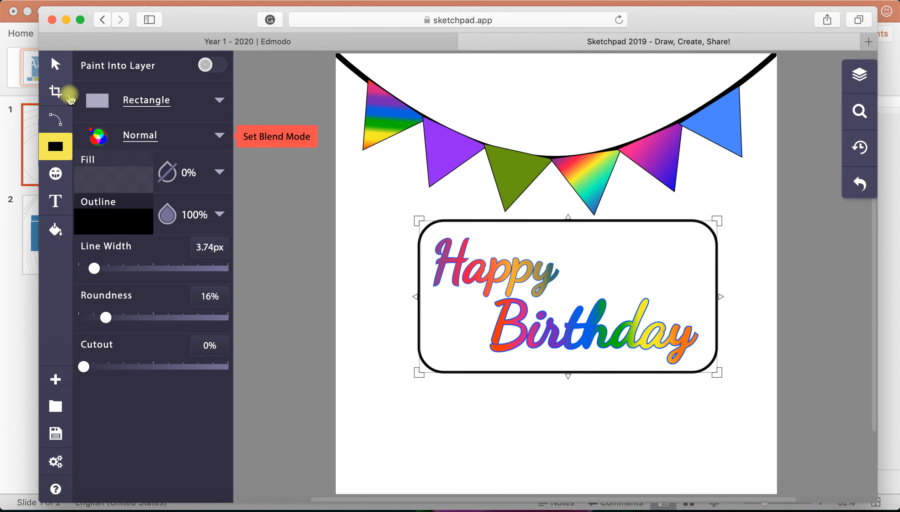
left_click(54, 65)
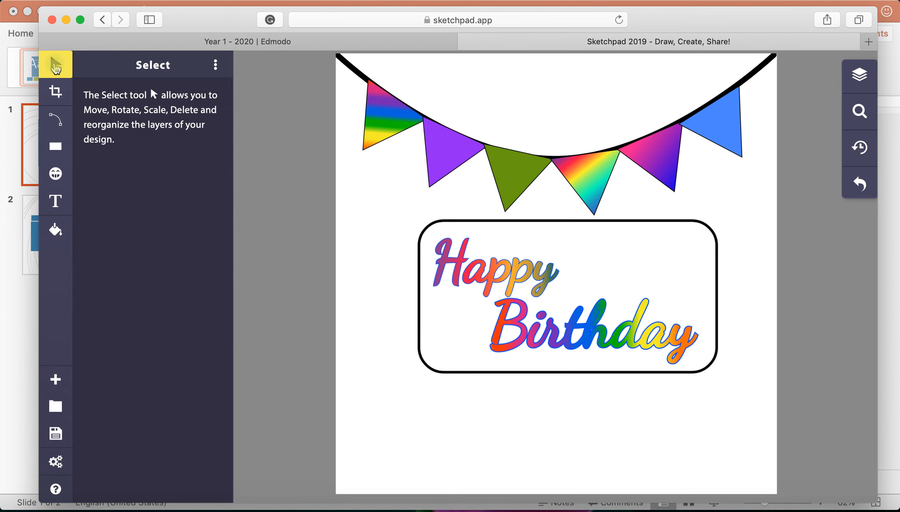
- Give the rounded frame a purple outline (9123f3) with a line width of 2.57 px and a roundness of 18%
left_click(557, 226)
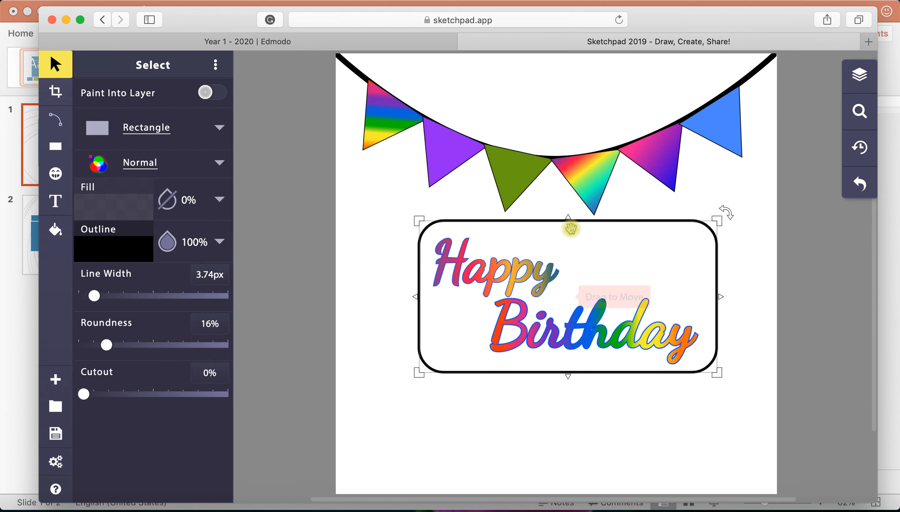
left_click(112, 246)
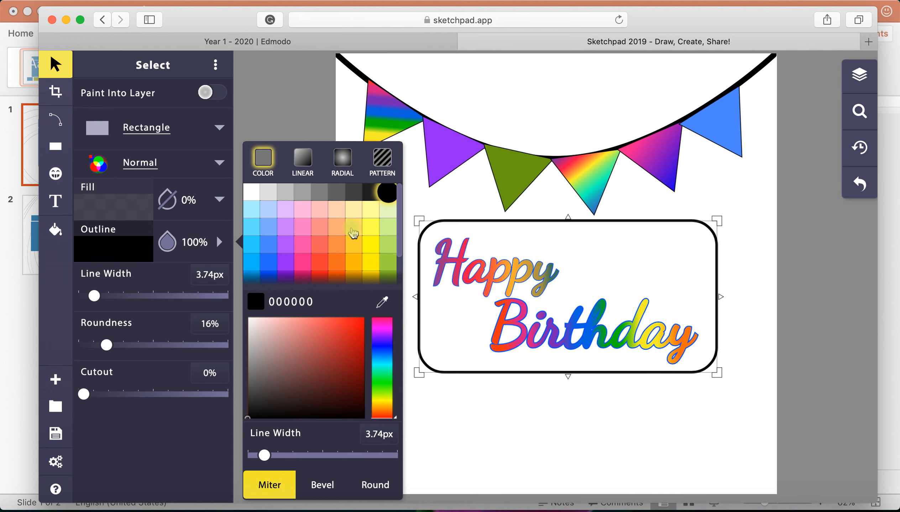
left_click(289, 262)
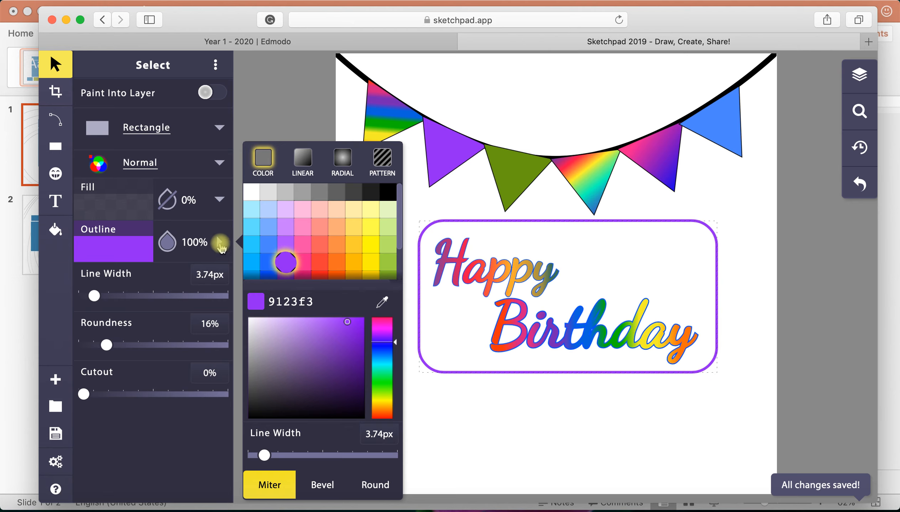
left_click(219, 246)
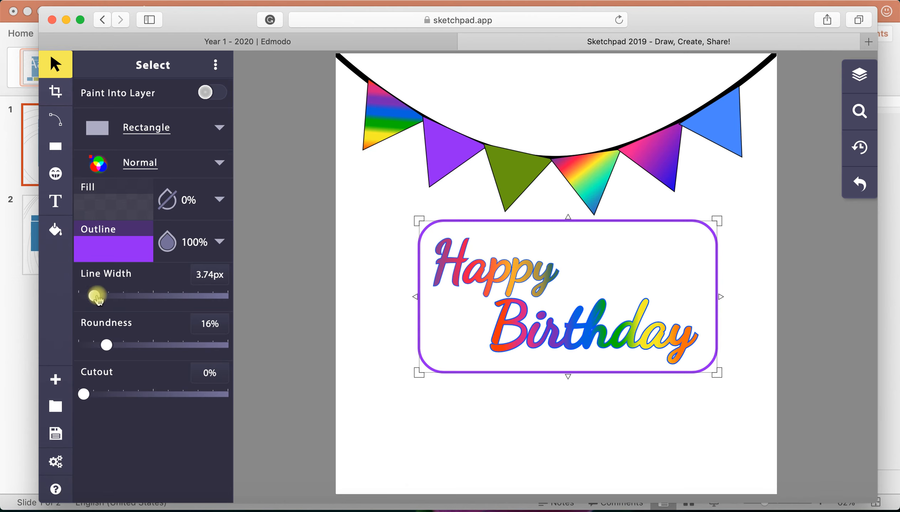
left_click_drag(95, 295, 88, 297)
left_click_drag(108, 348, 107, 349)
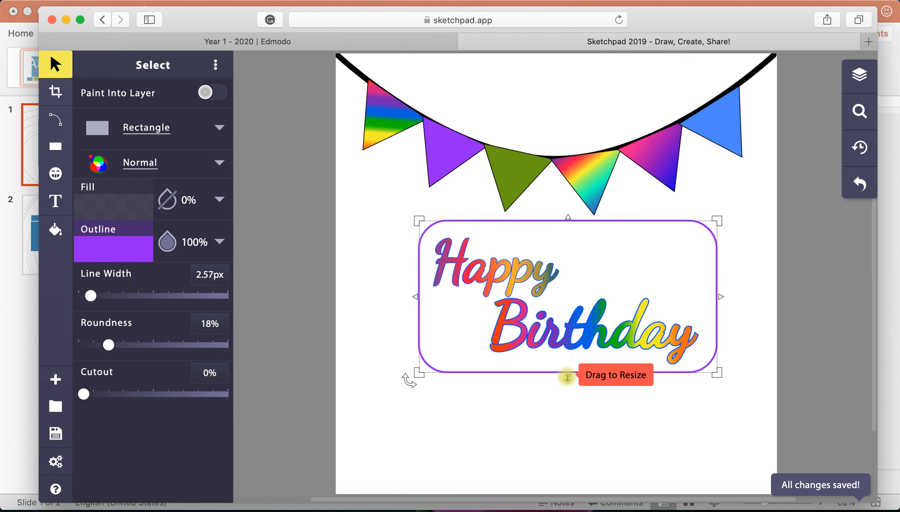
- Shrink the rounded frame slightly on all four sides so it fits closer around "Happy Birthday"
left_click_drag(566, 375, 567, 366)
left_click_drag(568, 219, 568, 228)
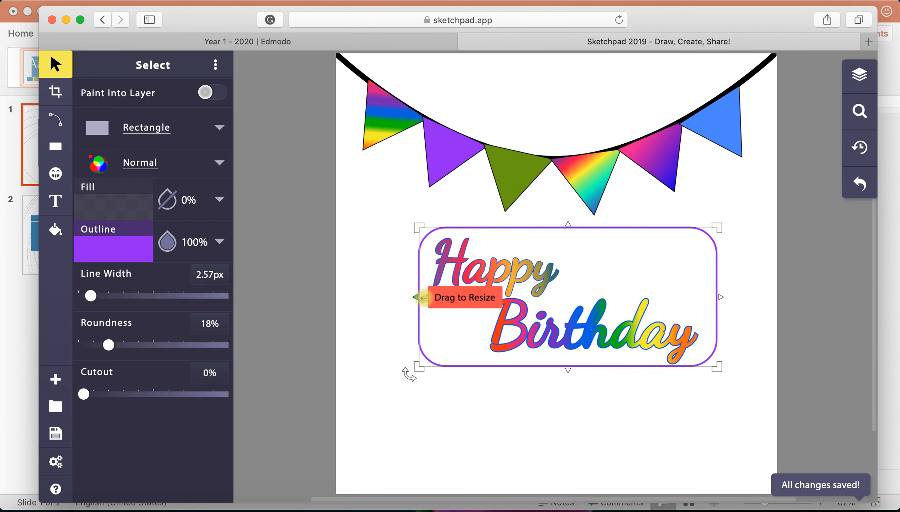
left_click_drag(416, 297, 419, 297)
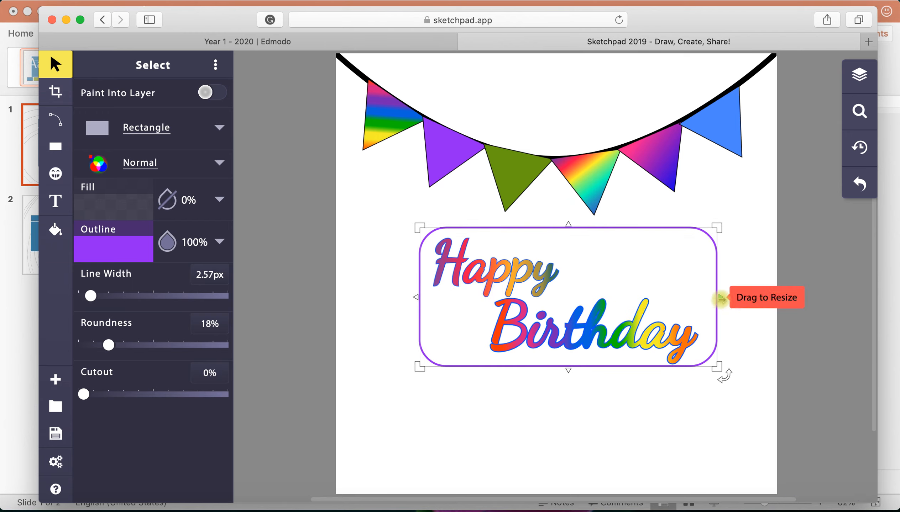
left_click_drag(719, 302, 714, 299)
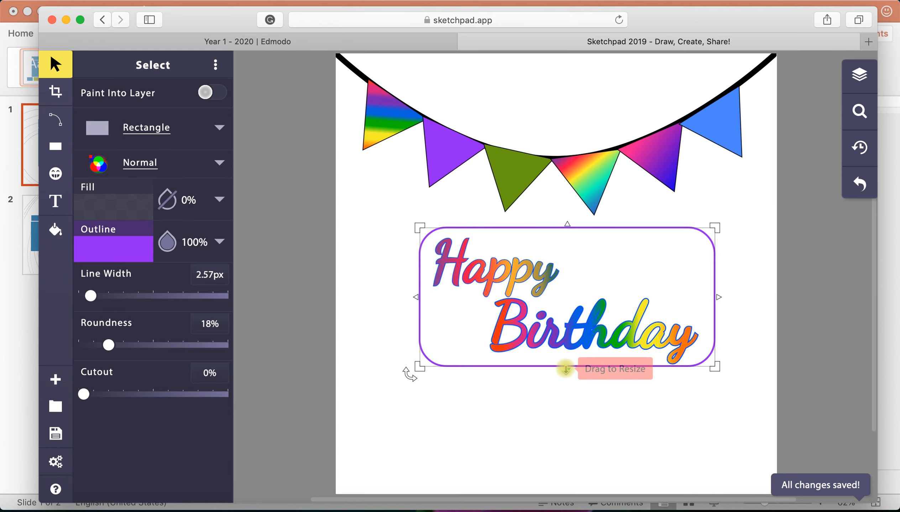
left_click_drag(566, 370, 565, 373)
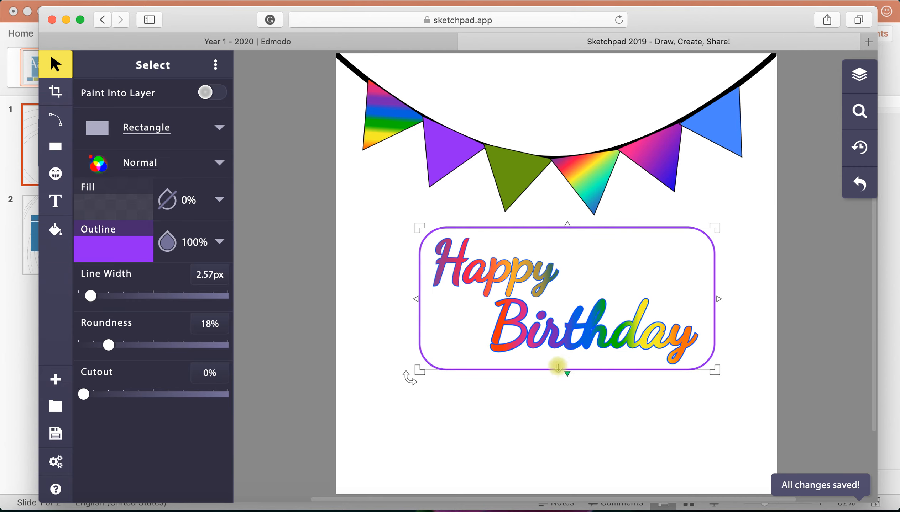
- Check the corner decoration on the example card on Edmodo, and choose the Radial Burst shape in Sketchpad
left_click(271, 43)
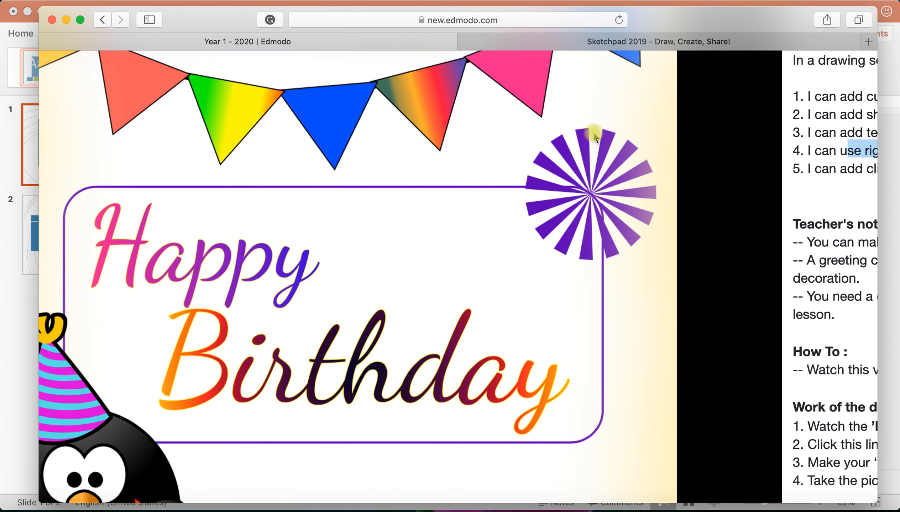
left_click(606, 42)
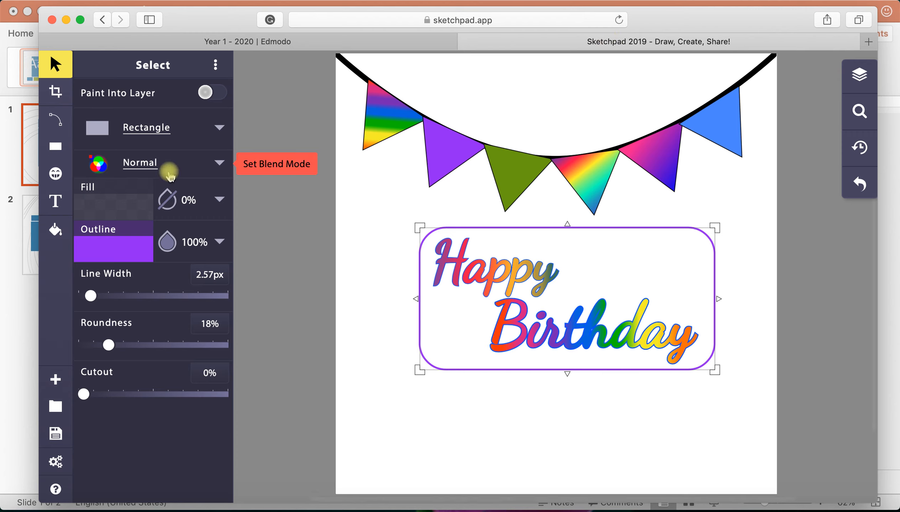
left_click(56, 147)
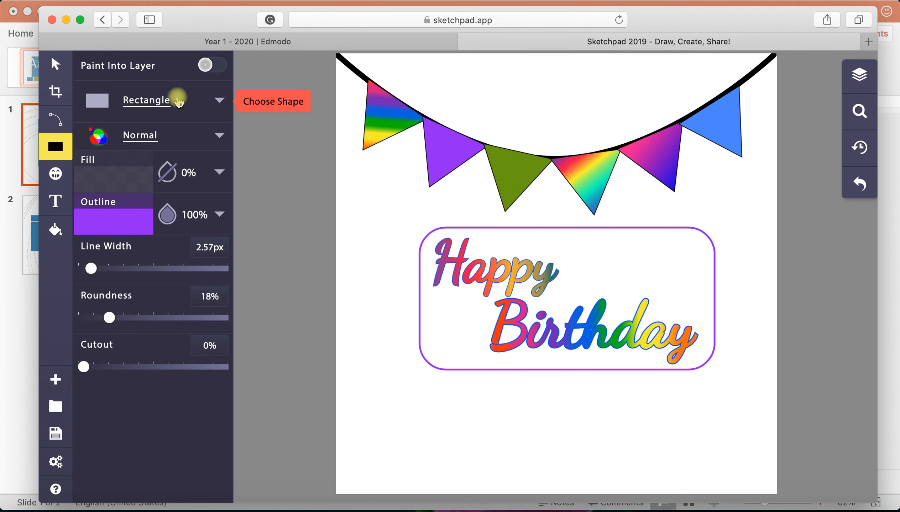
left_click(219, 102)
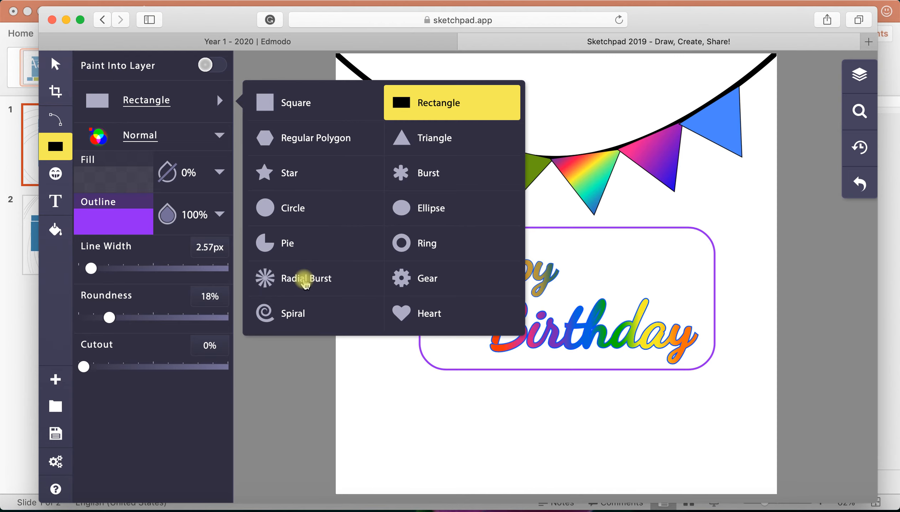
left_click(306, 279)
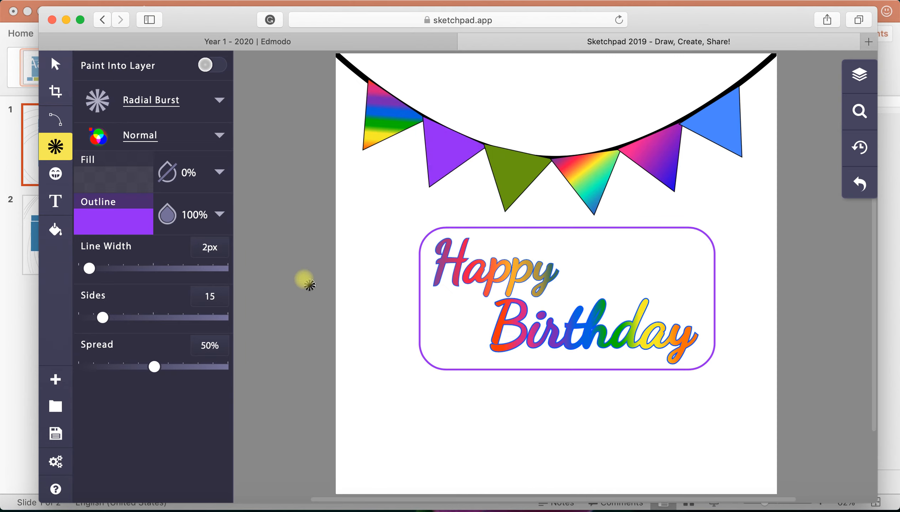
- Set the radial burst's fill to solid purple (9123f3), briefly trying yellow (ffff49) as an alternative
left_click(111, 180)
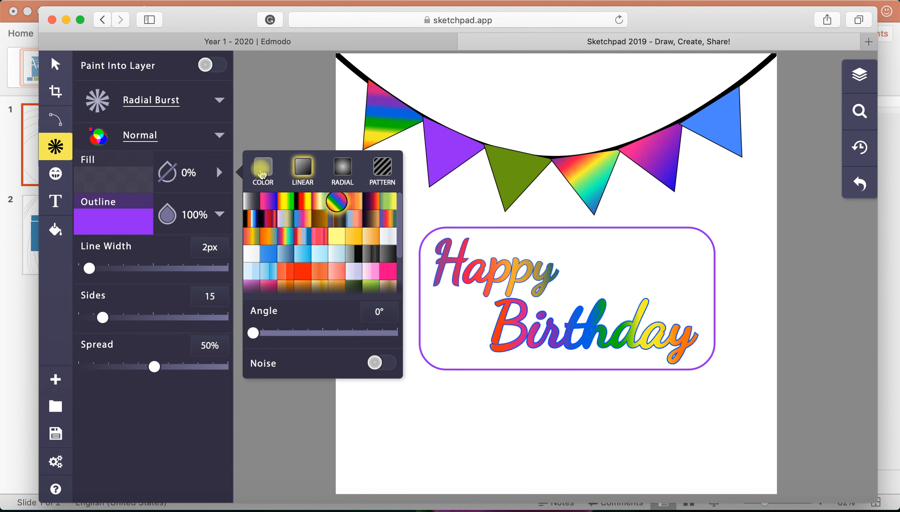
left_click(261, 173)
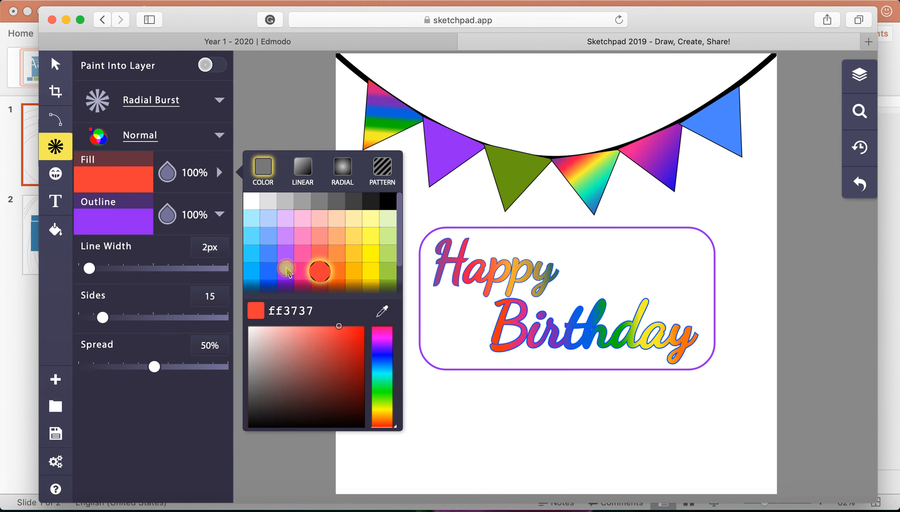
left_click(287, 271)
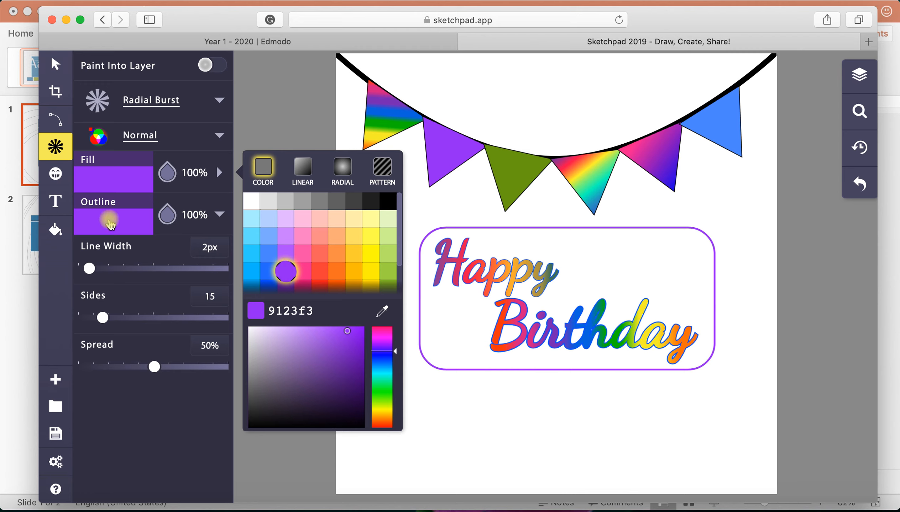
left_click(372, 238)
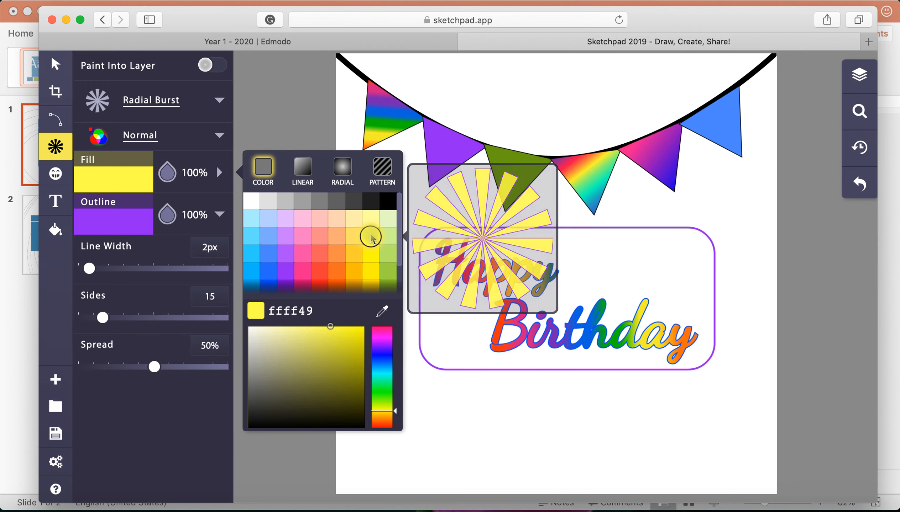
left_click(127, 189)
left_click(128, 189)
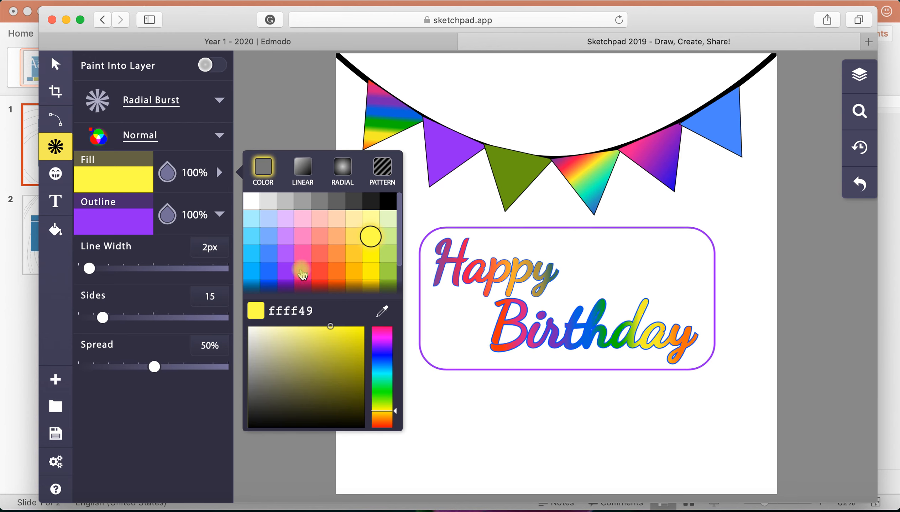
left_click(287, 274)
- Set the radial burst's outline to a darker purple (5a0aa2)
left_click(118, 228)
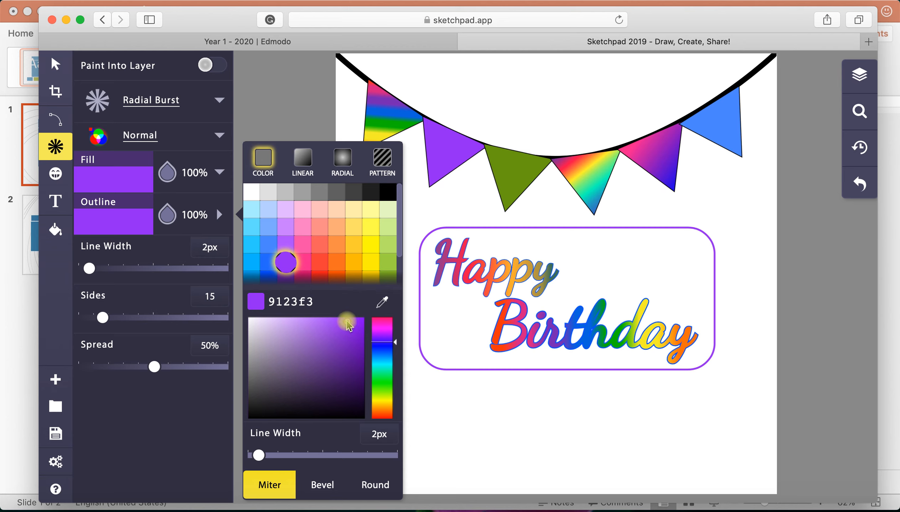
left_click_drag(347, 322, 358, 353)
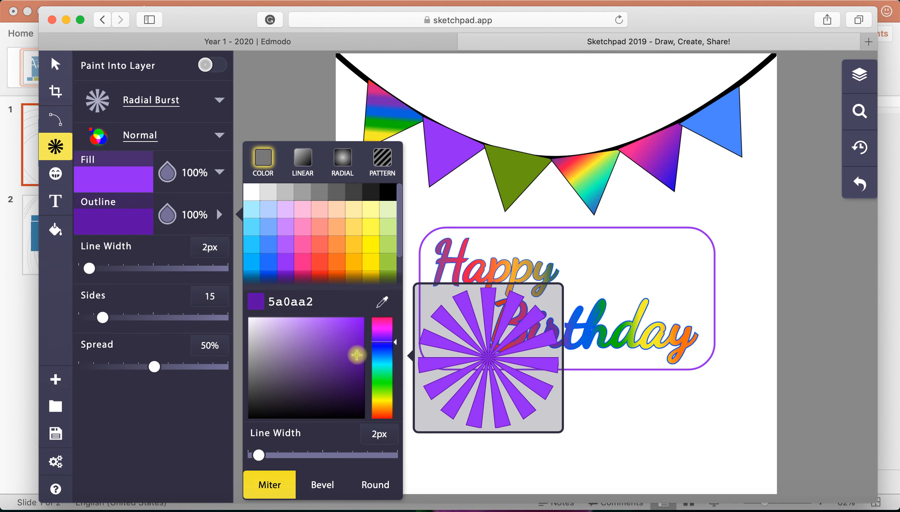
left_click(219, 215)
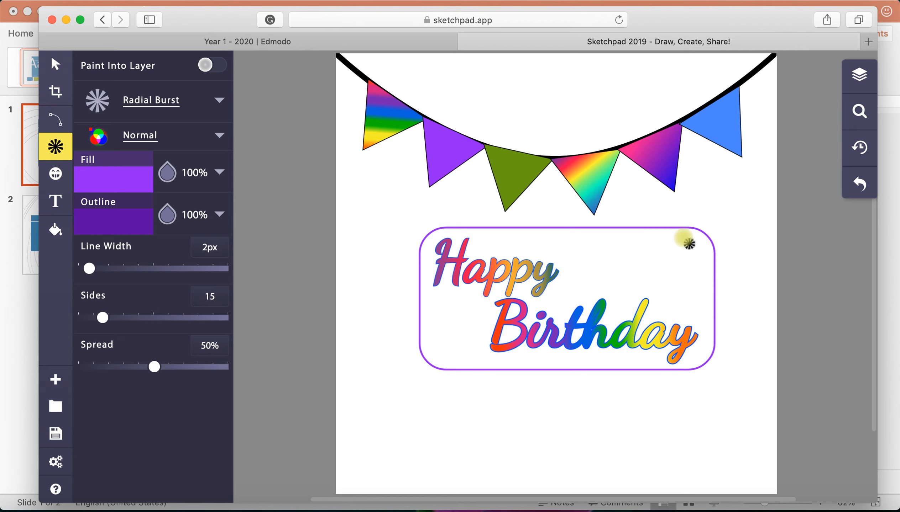
- Draw a radial burst and move it onto the upper-right corner of the rounded frame
left_click_drag(690, 211, 663, 270)
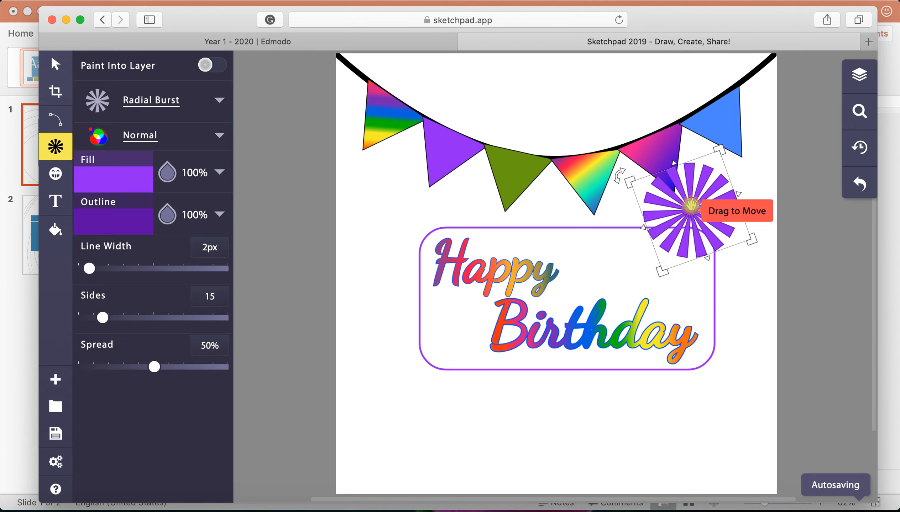
left_click_drag(690, 207, 708, 236)
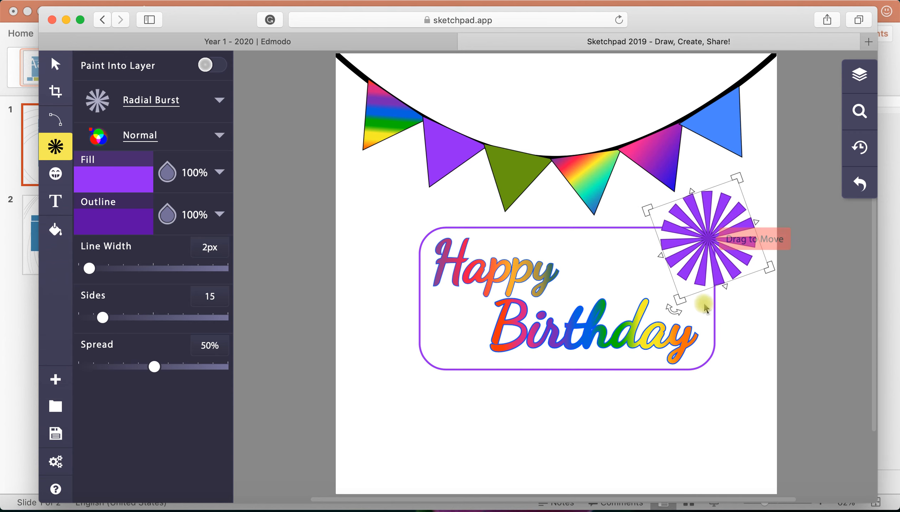
scroll(689, 378, "down", 2)
scroll(689, 383, "up", 2)
scroll(689, 384, "right", 2)
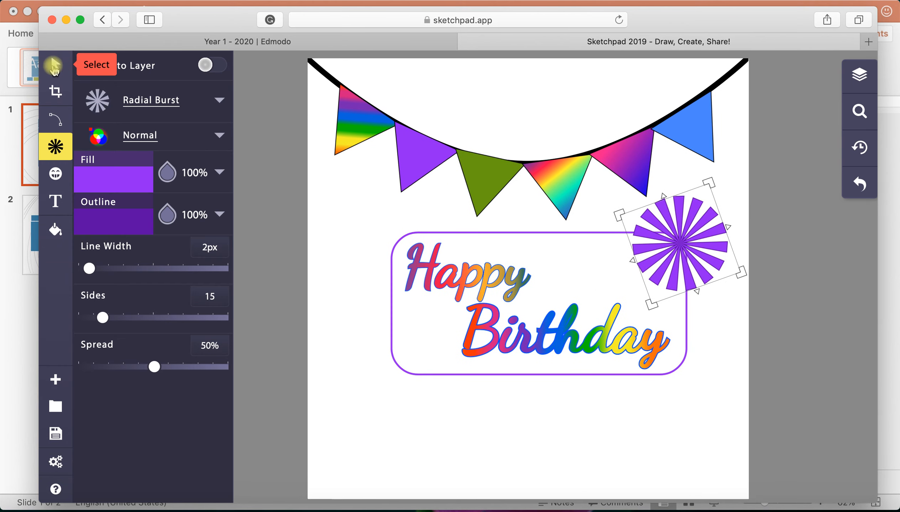
- Shift the rounded frame slightly down and to the left around the greeting, and deselect it
left_click(53, 66)
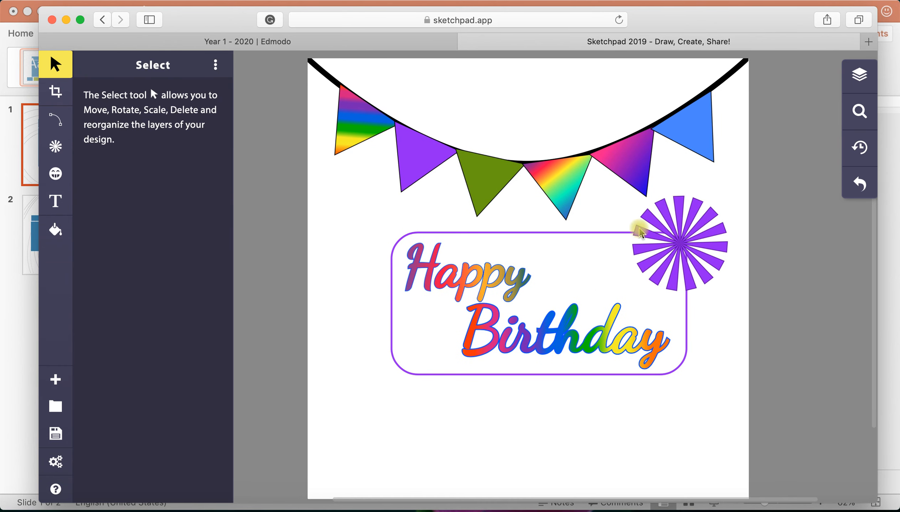
left_click(467, 285)
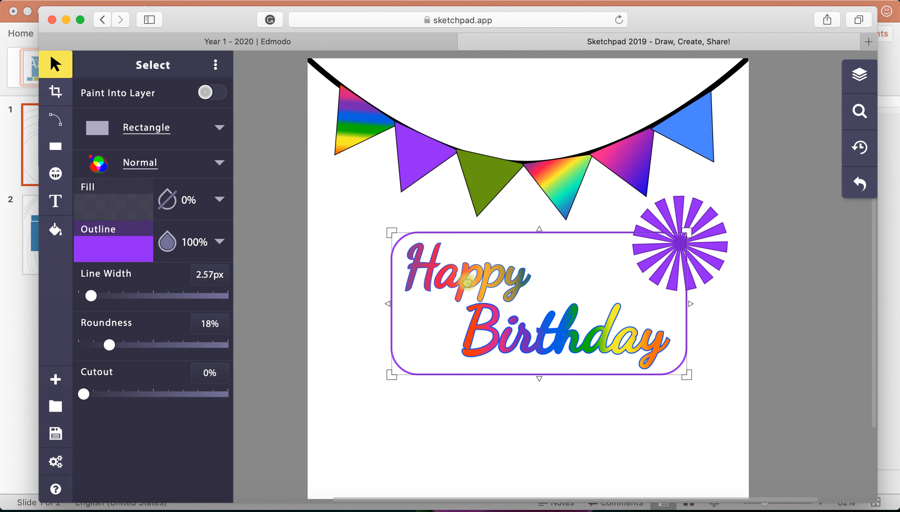
left_click_drag(467, 284, 470, 285)
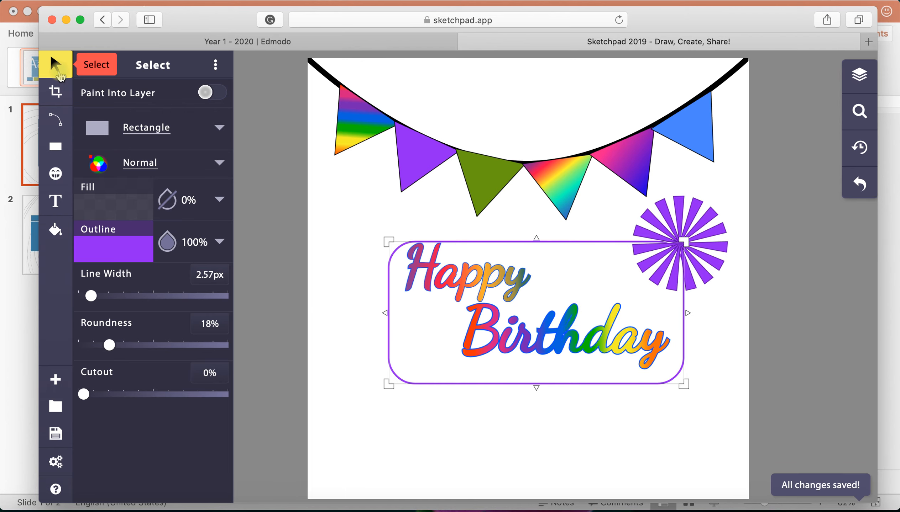
left_click(58, 66)
left_click(348, 432)
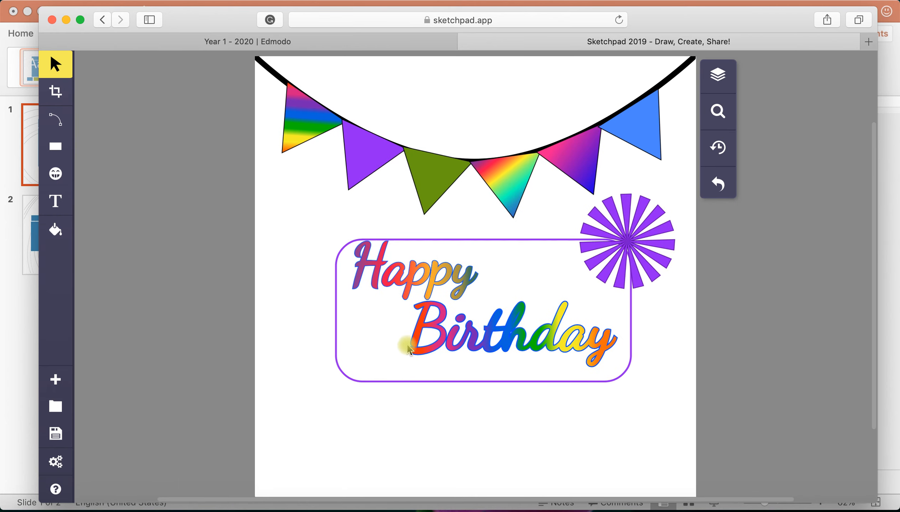
left_click(414, 270)
left_click_drag(414, 267, 412, 265)
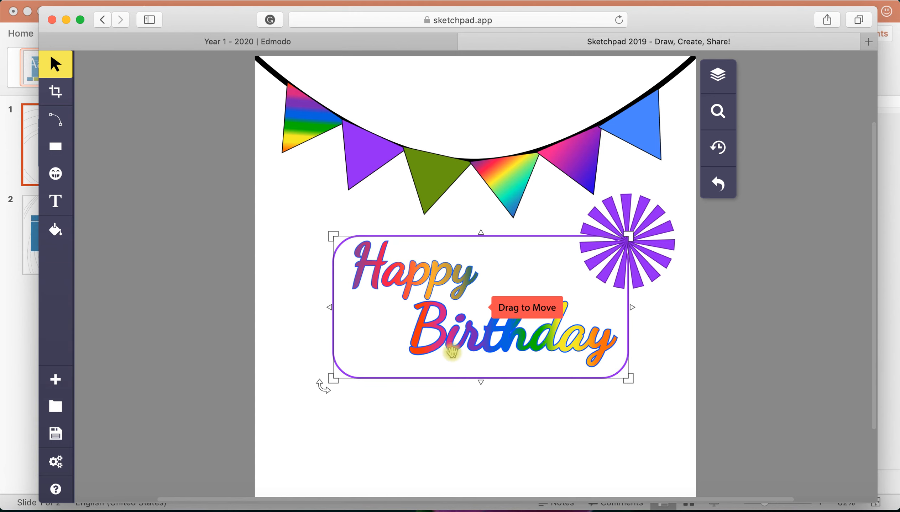
left_click(453, 416)
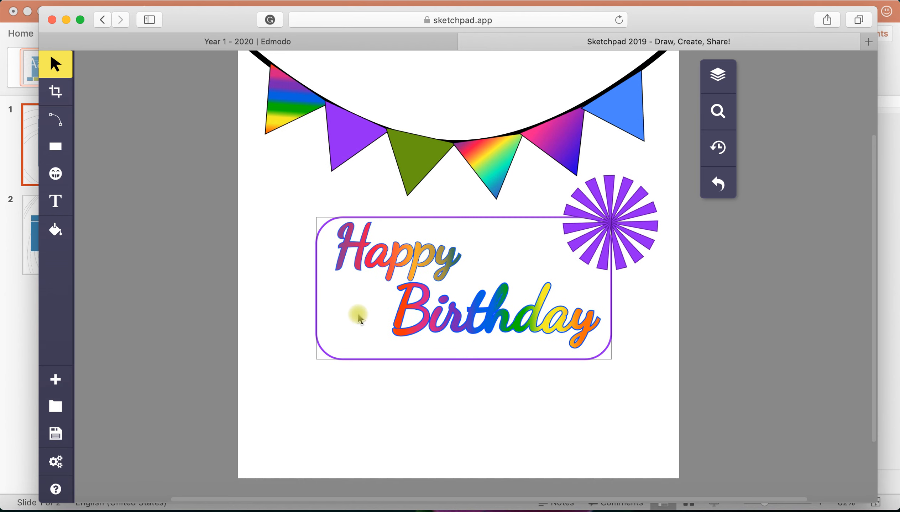
- Check the example card in Edmodo for its penguin clipart and return to the Sketchpad drawing
scroll(404, 362, "down", 3)
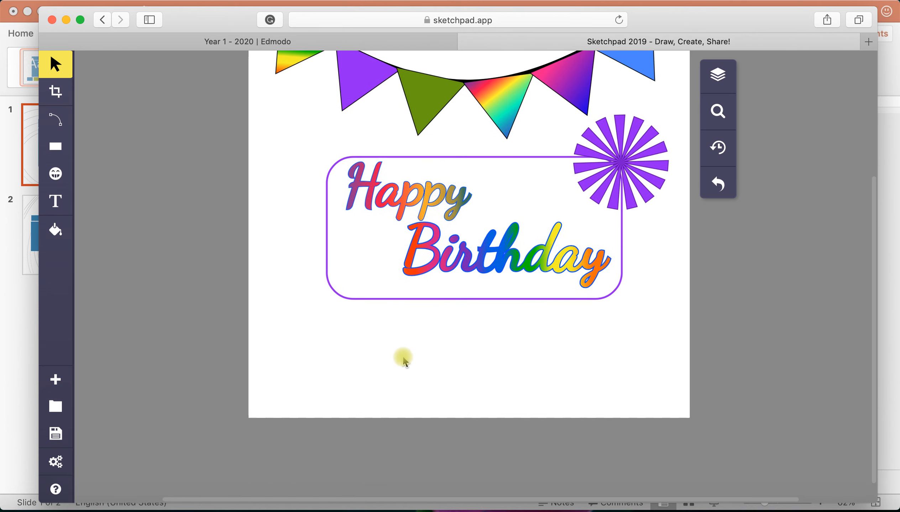
left_click(241, 46)
scroll(123, 348, "down", 3)
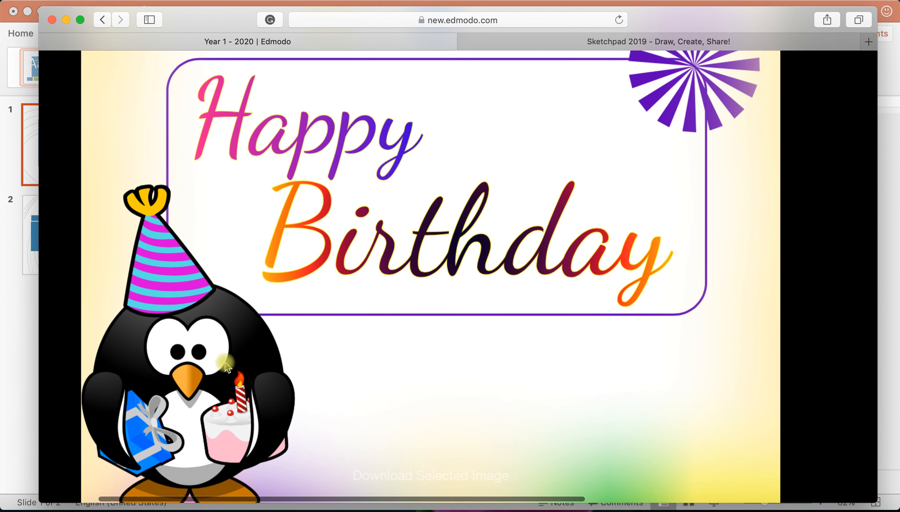
left_click(599, 41)
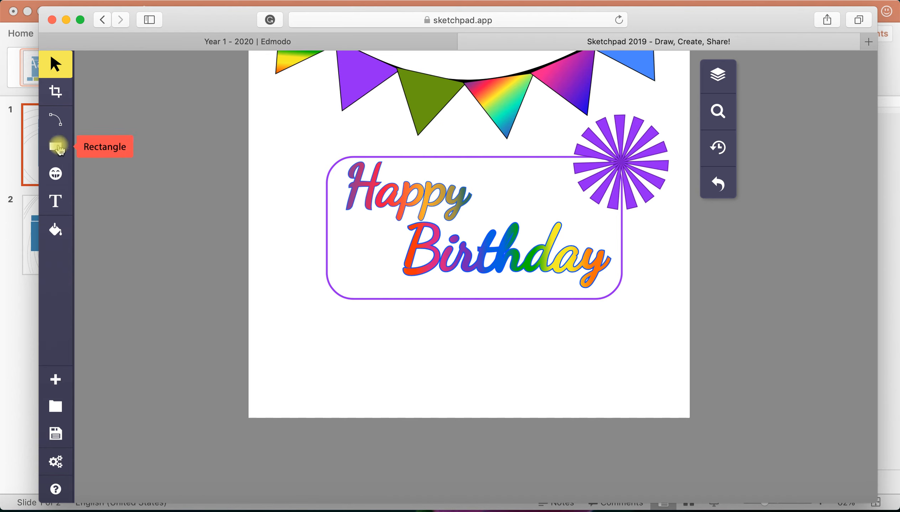
- Search the clipart library for "birthday" and add the Party Penguin graphic to the card
left_click(58, 175)
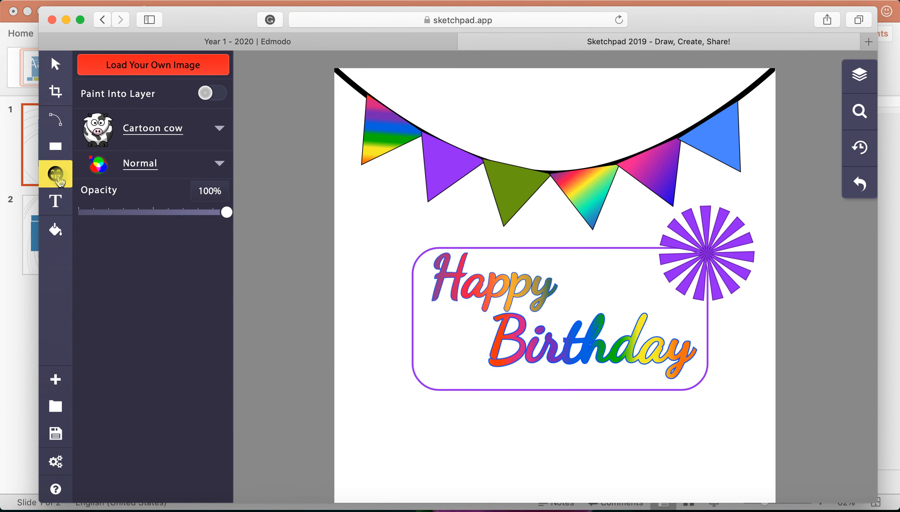
left_click(221, 129)
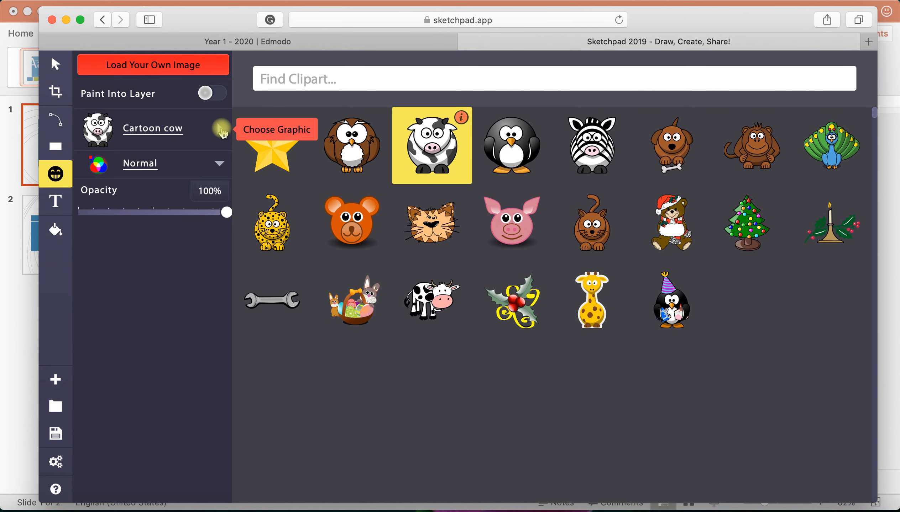
scroll(706, 282, "down", 2)
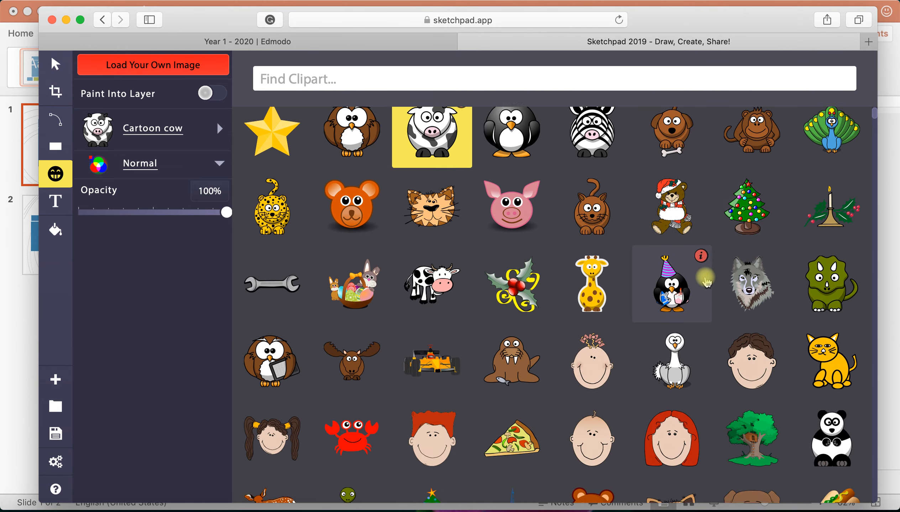
scroll(706, 282, "down", 10)
scroll(707, 284, "up", 4)
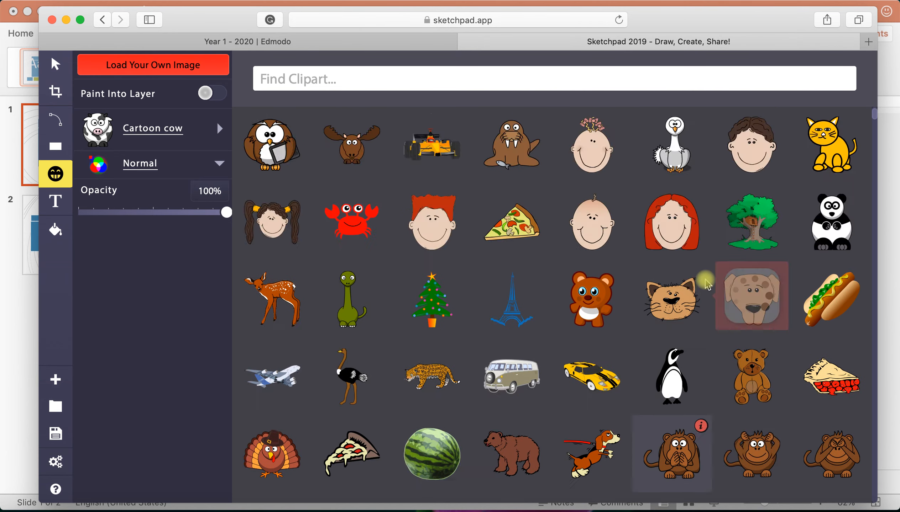
scroll(706, 284, "up", 5)
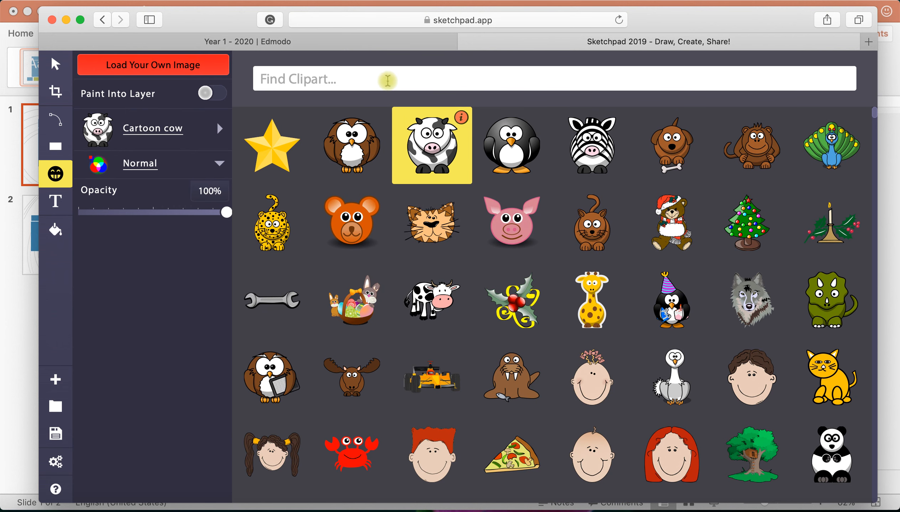
left_click(387, 79)
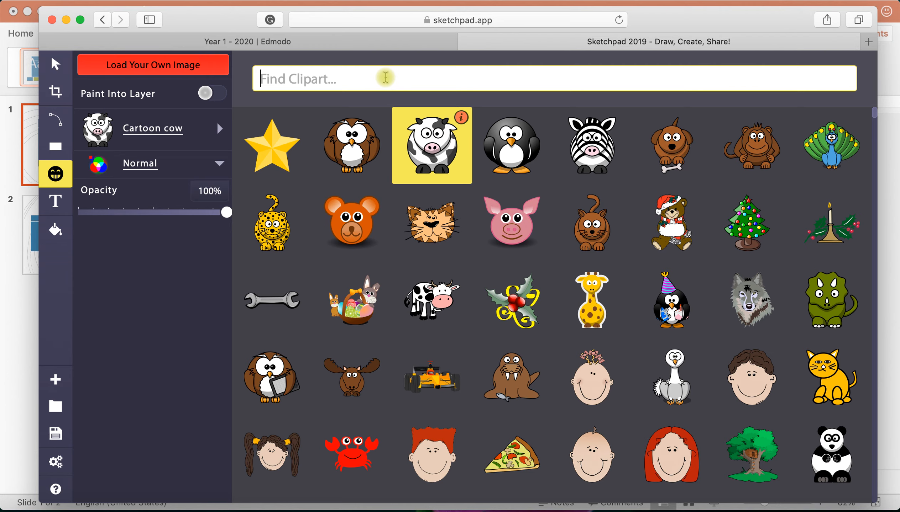
type("b")
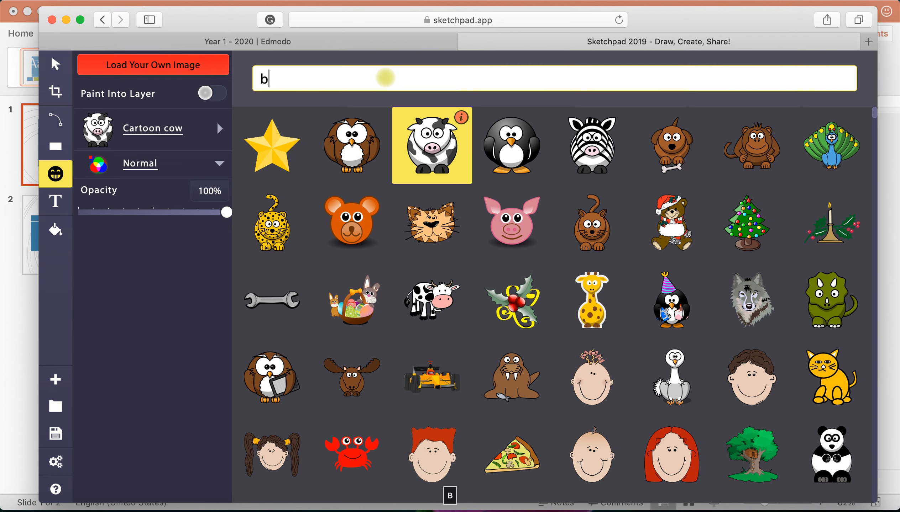
type("irt")
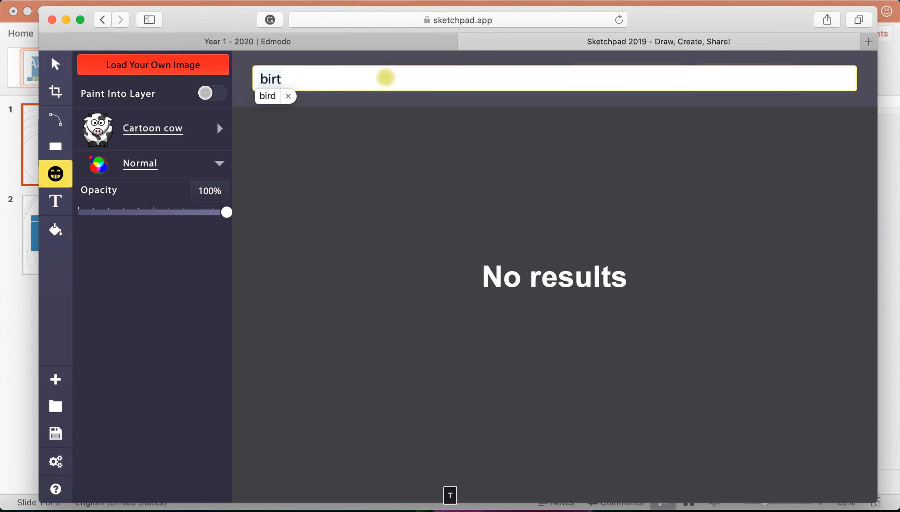
type("hday")
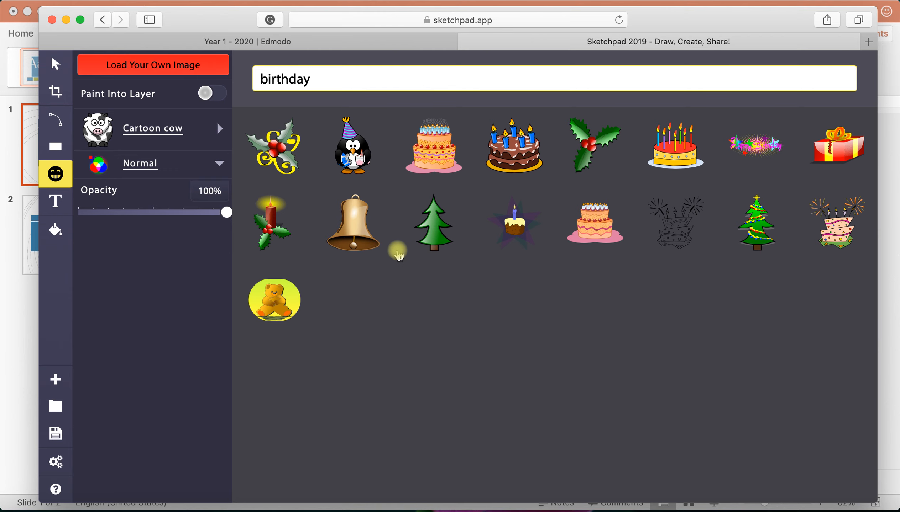
mouse_move(367, 161)
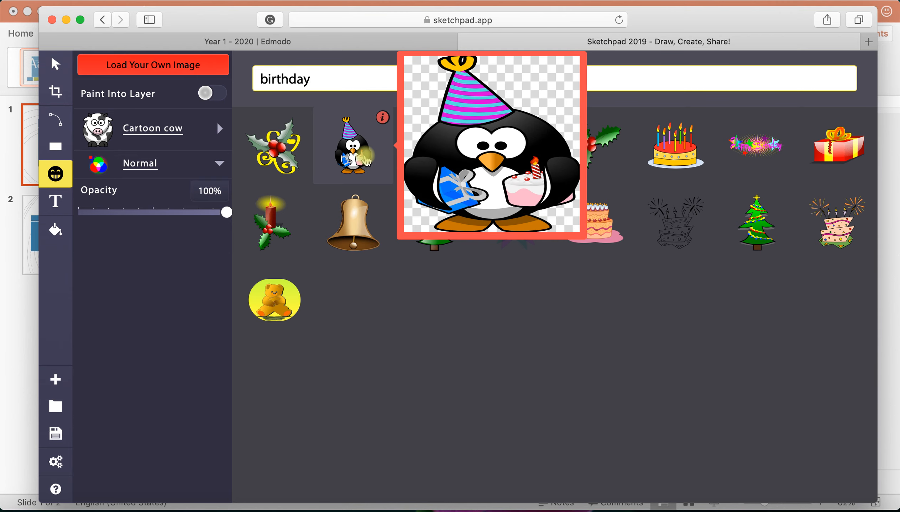
left_click(366, 161)
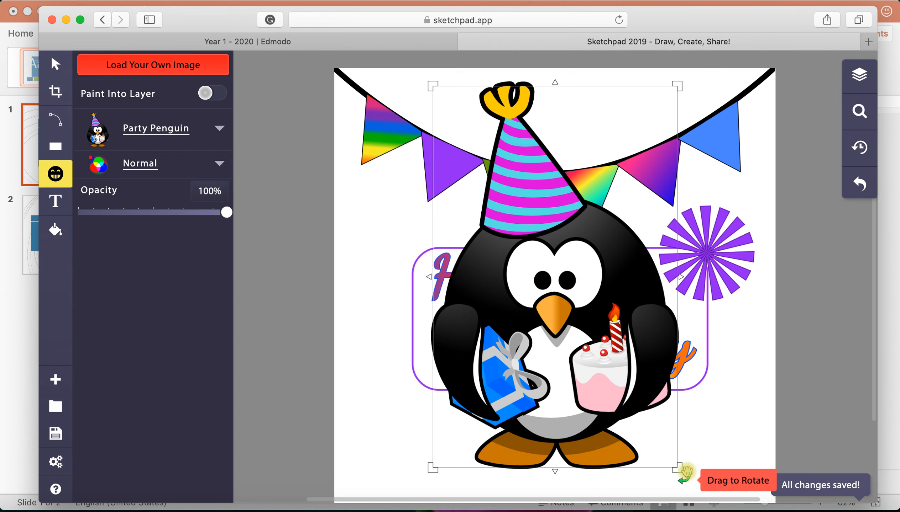
- Shrink the party penguin, place it in the card's lower-left corner overlapping the rounded frame, and deselect it
left_click_drag(679, 470, 596, 305)
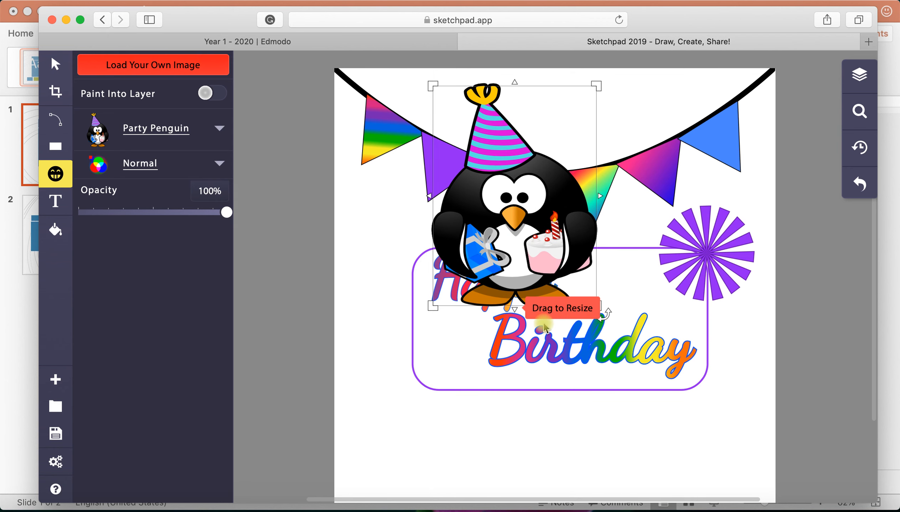
scroll(553, 278, "down", 3)
left_click_drag(509, 194, 413, 382)
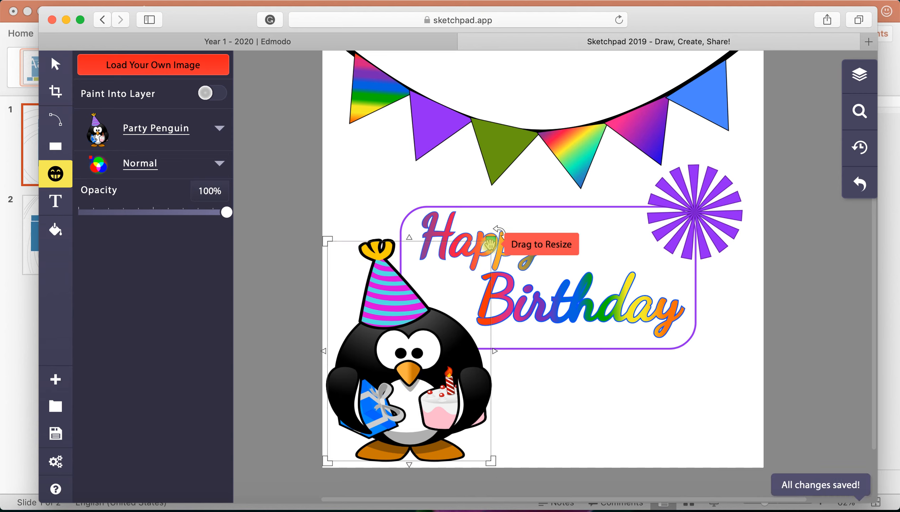
left_click_drag(491, 238, 481, 239)
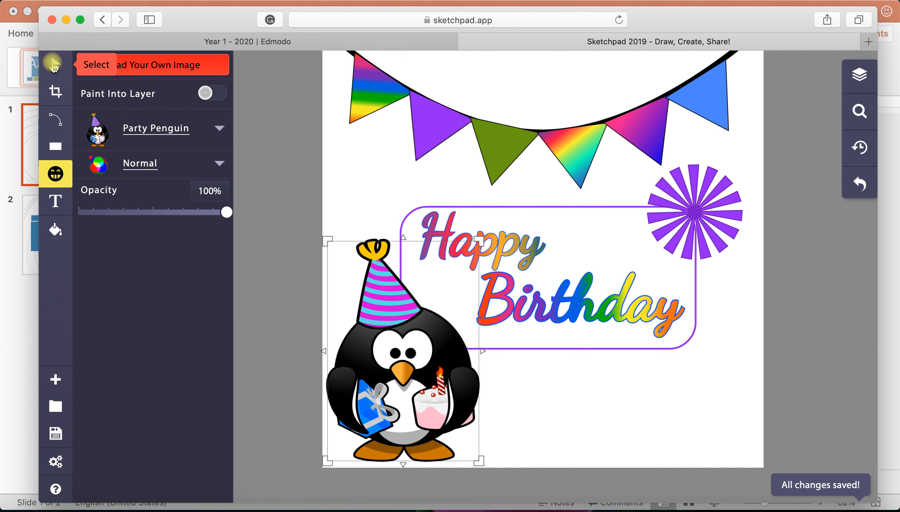
left_click(53, 65)
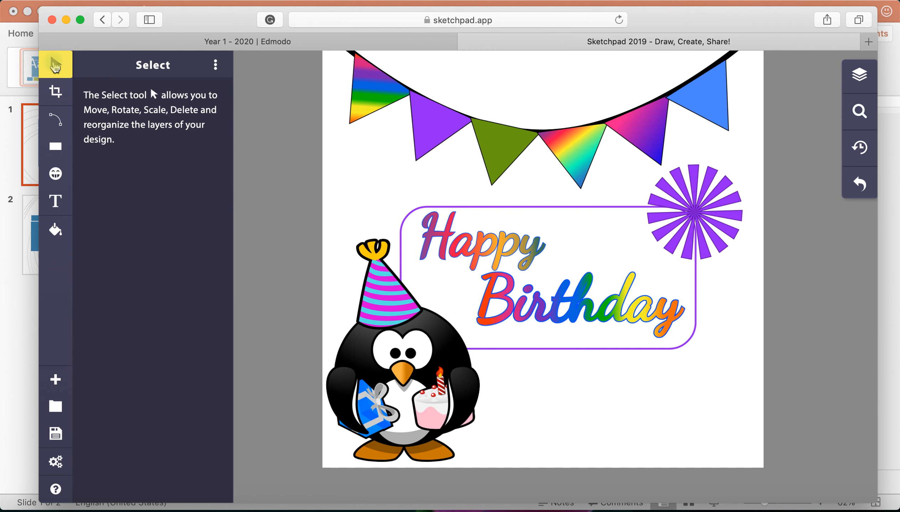
- Compare the whole card with the example in Edmodo, examining the example's blurred coloured background, and return to Sketchpad
scroll(873, 405, "right", 2)
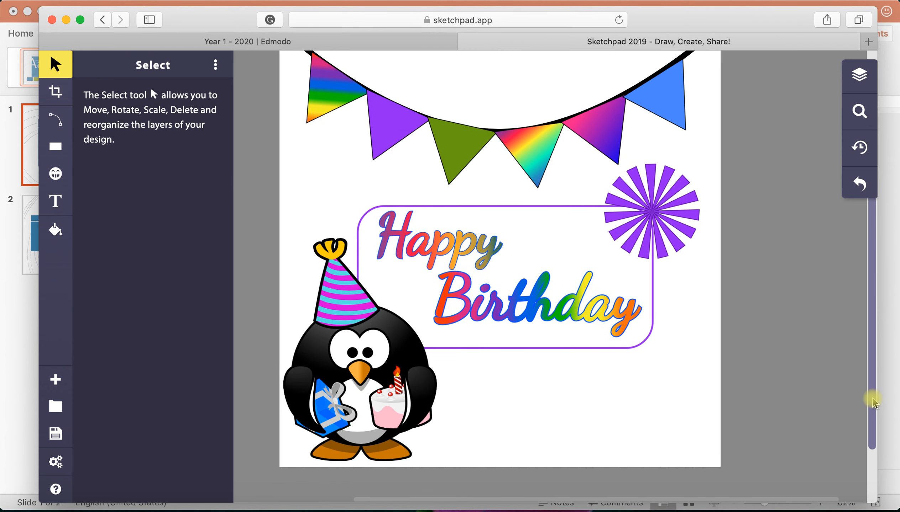
scroll(874, 401, "up", 2)
scroll(874, 402, "down", 1)
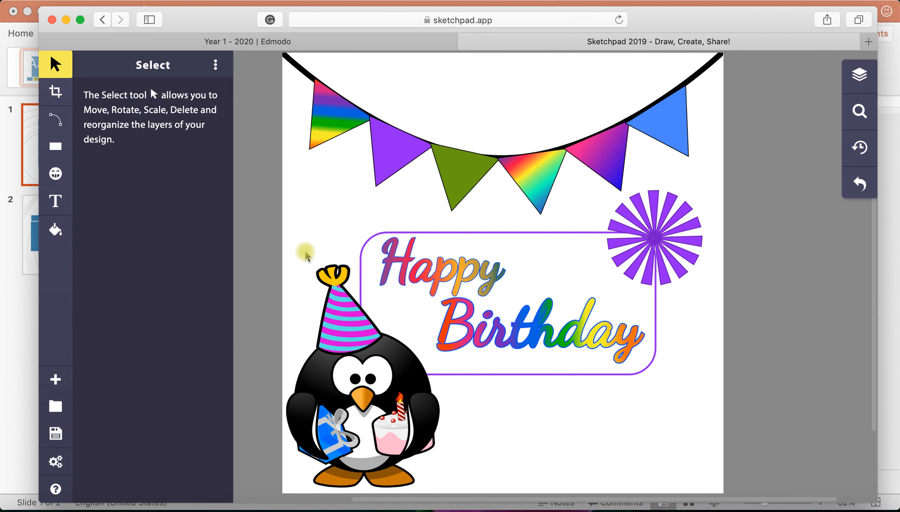
left_click(254, 42)
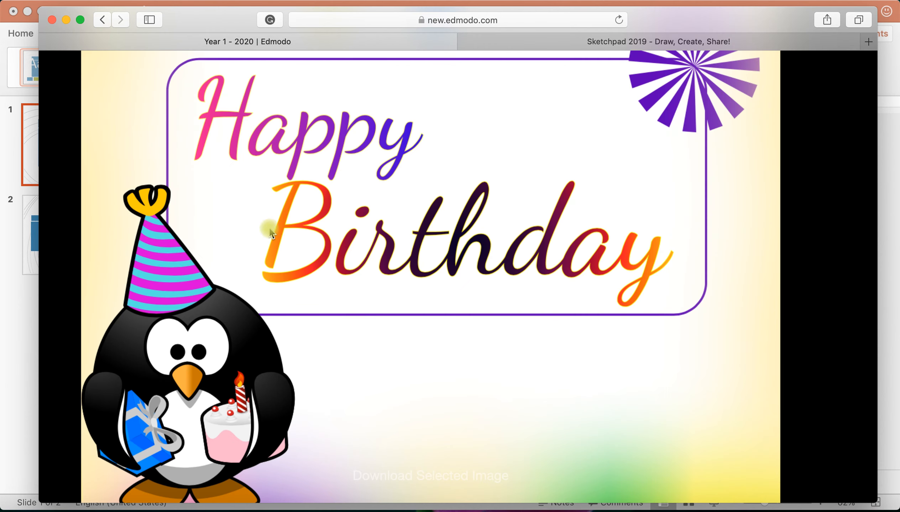
left_click(637, 42)
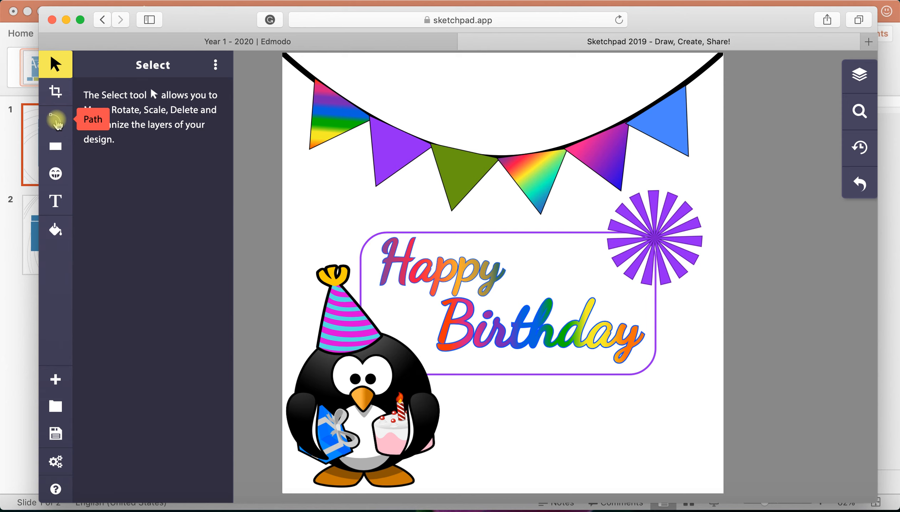
- Switch the drawing tool from Path to Paintbrush
left_click(56, 122)
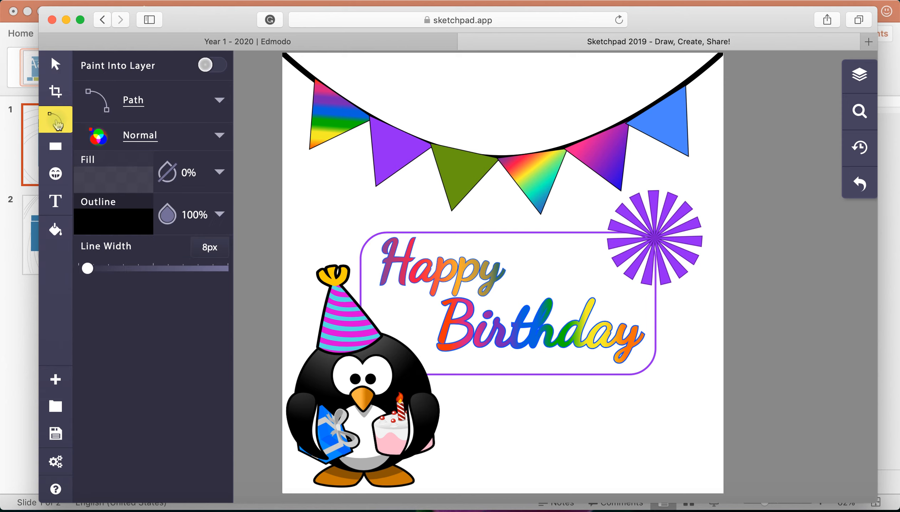
left_click(220, 99)
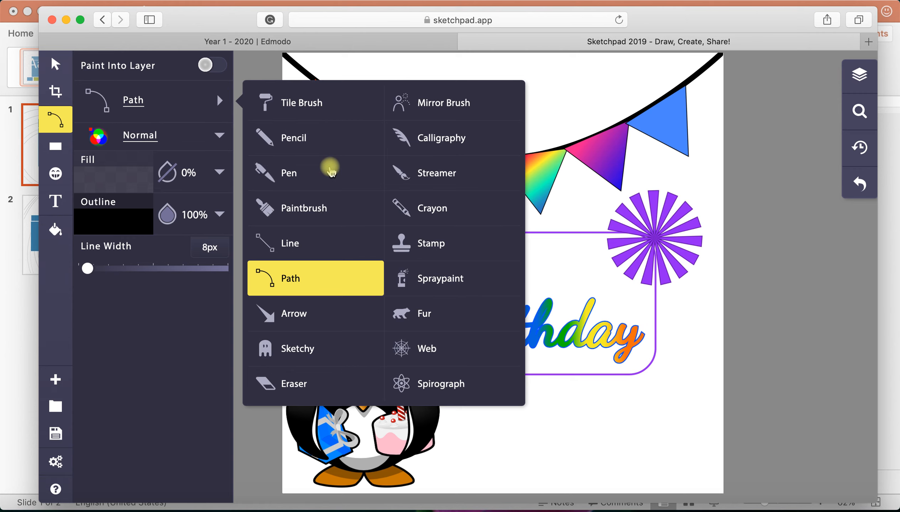
left_click(310, 203)
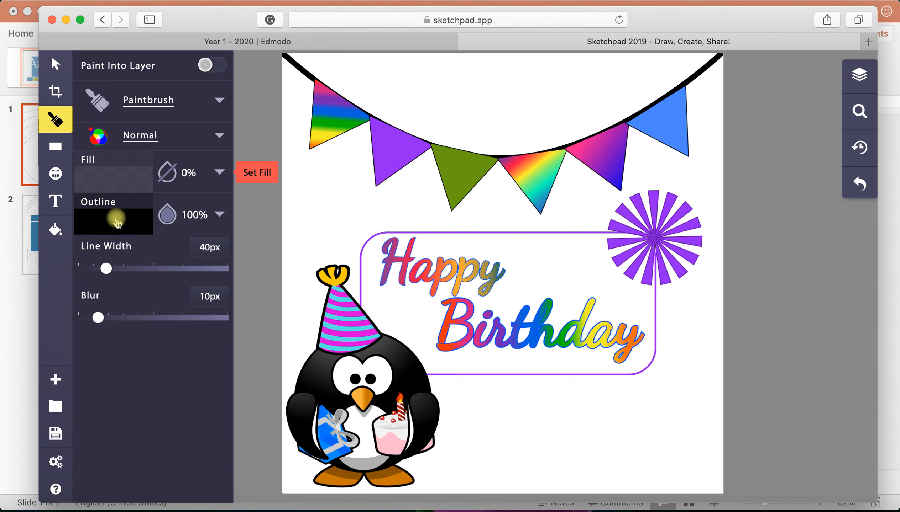
left_click(166, 216)
left_click(112, 175)
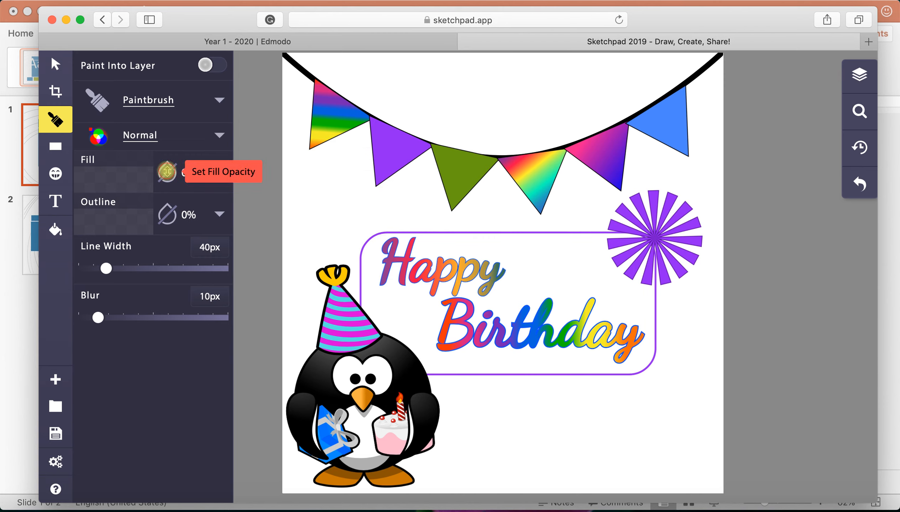
left_click(167, 171)
left_click(166, 172)
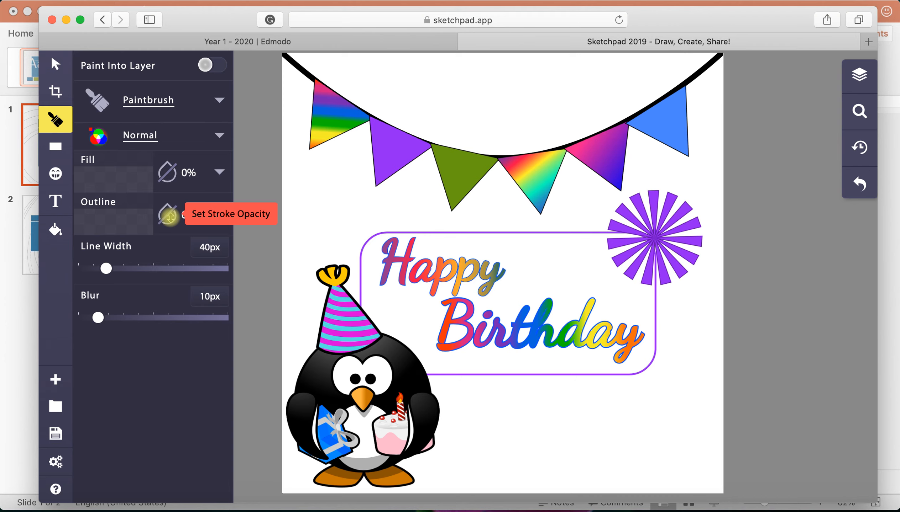
left_click(170, 217)
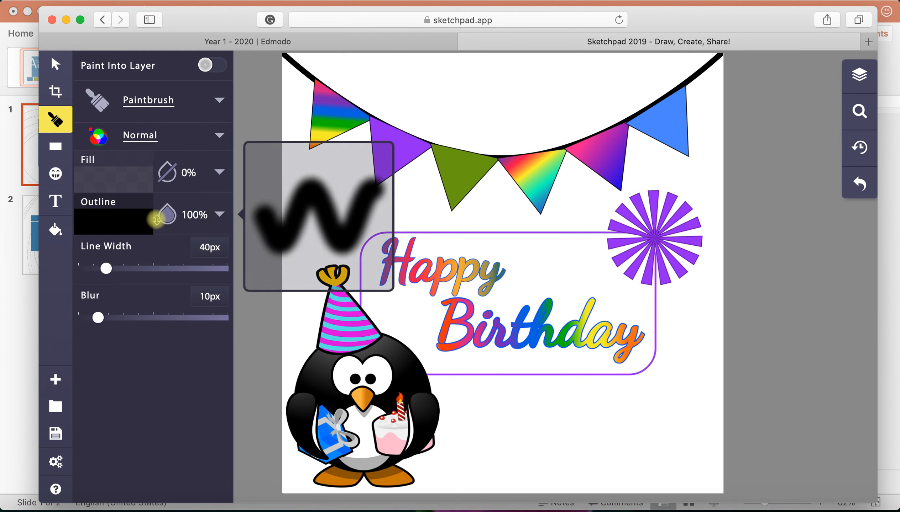
- Give the paintbrush a rainbow linear gradient outline with a line width of 120 px and a blur of 55 px
left_click(119, 225)
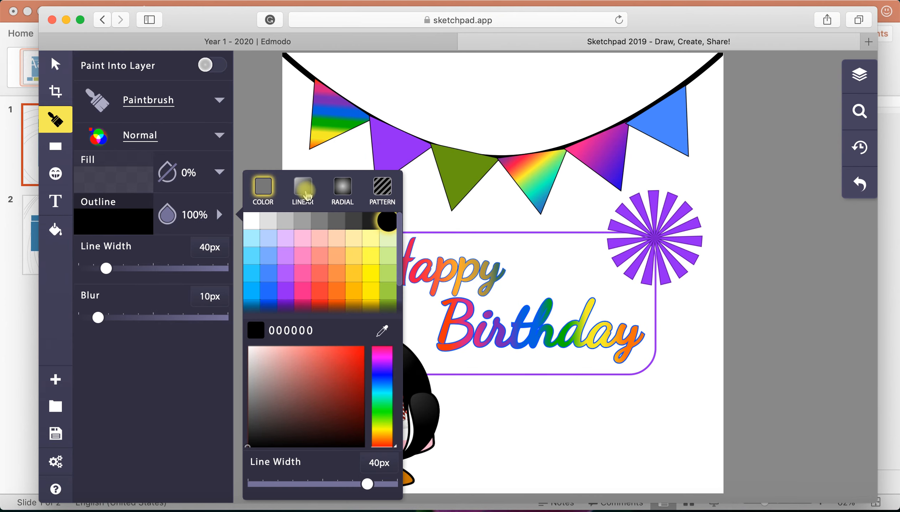
left_click(308, 199)
left_click(336, 244)
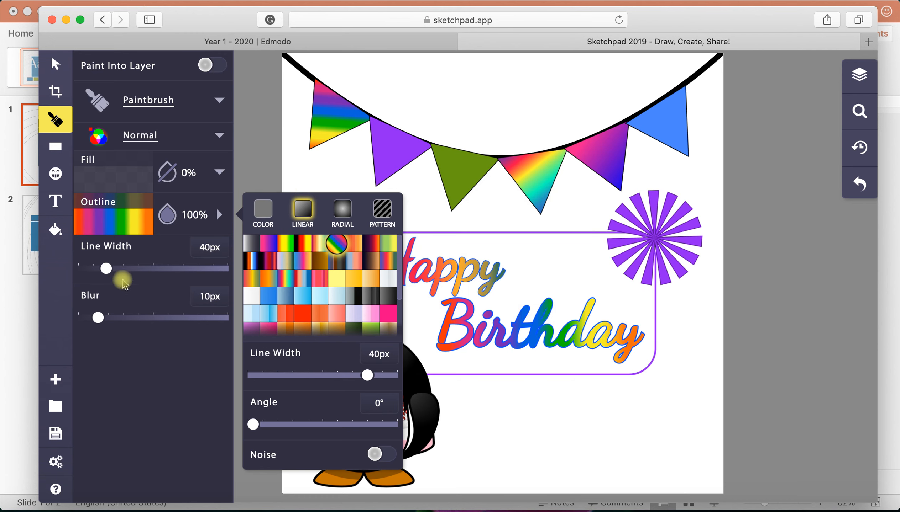
left_click_drag(111, 274, 151, 283)
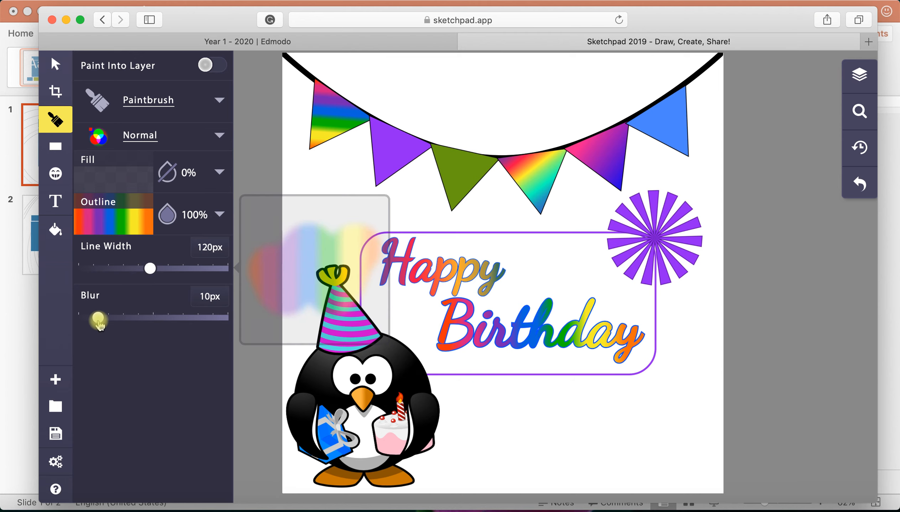
mouse_move(98, 318)
left_mouse_down()
mouse_move(118, 330)
mouse_move(163, 330)
left_mouse_up()
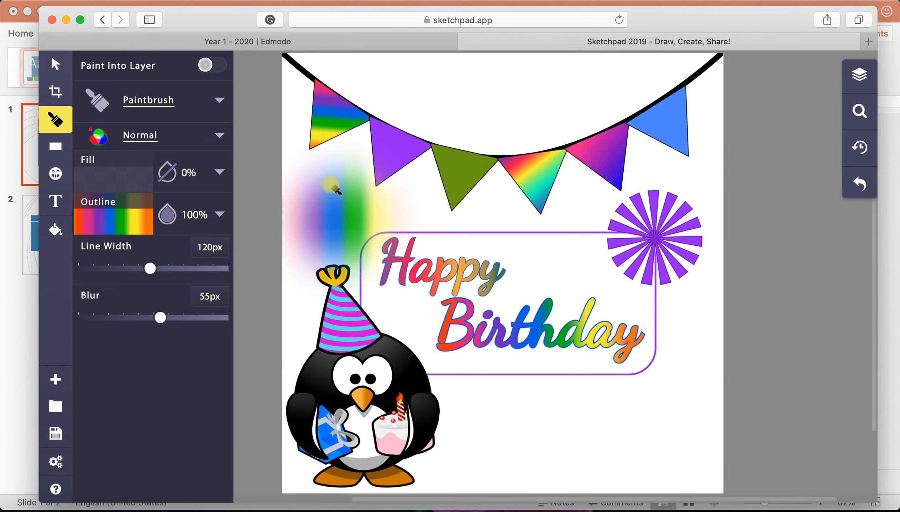
- Set the brush blur to 74 px and paint blurred rainbow bands along the card's top and bottom edges, undoing the trial stroke
mouse_move(294, 54)
left_mouse_down()
mouse_move(425, 63)
mouse_move(715, 62)
mouse_move(717, 334)
mouse_move(713, 328)
mouse_move(747, 446)
mouse_move(185, 369)
left_mouse_up()
left_click_drag(160, 319, 186, 319)
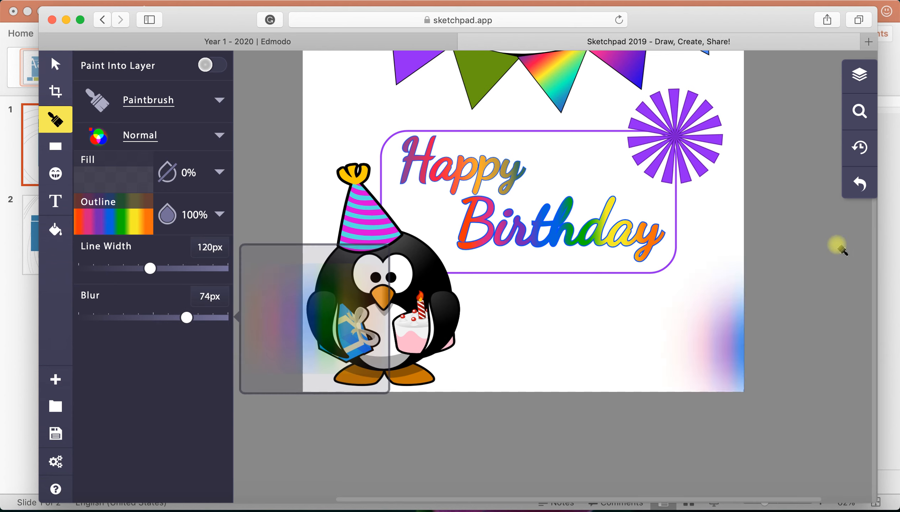
left_click(857, 186)
mouse_move(800, 299)
left_mouse_down()
mouse_move(739, 398)
mouse_move(739, 388)
mouse_move(748, 410)
mouse_move(707, 434)
mouse_move(608, 460)
mouse_move(488, 474)
mouse_move(414, 465)
mouse_move(355, 403)
mouse_move(317, 405)
mouse_move(557, 407)
left_mouse_up()
scroll(553, 402, "up", 6)
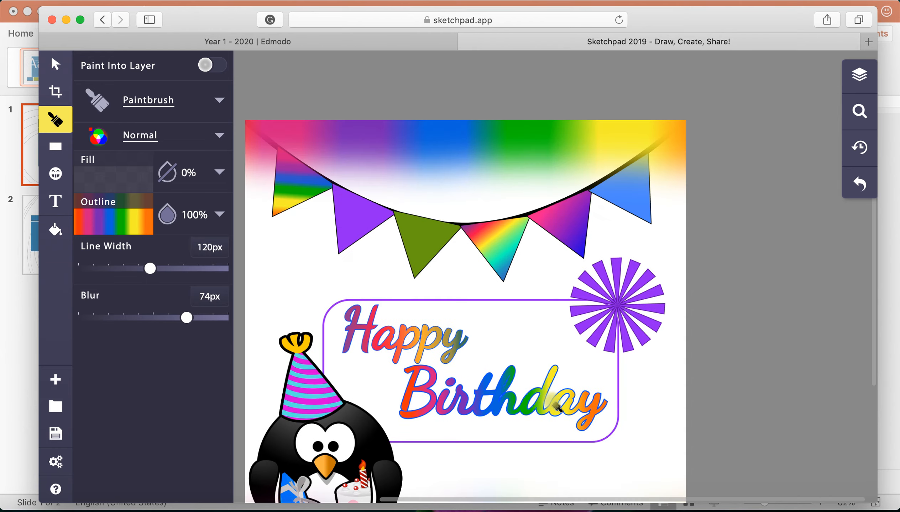
scroll(553, 403, "down", 4)
scroll(553, 402, "up", 3)
scroll(555, 406, "up", 3)
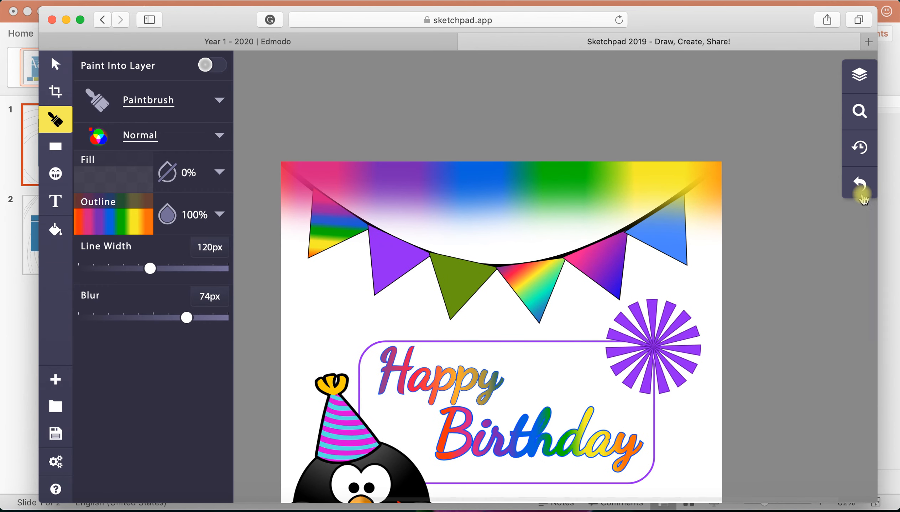
- Undo the last change, then make the party penguin slightly narrower and move it closer to the card's left edge
left_click(859, 185)
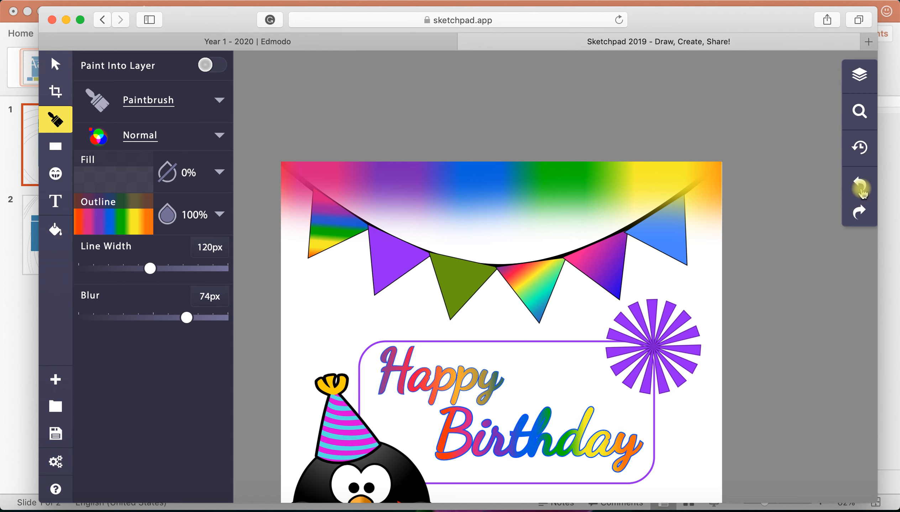
scroll(761, 307, "down", 6)
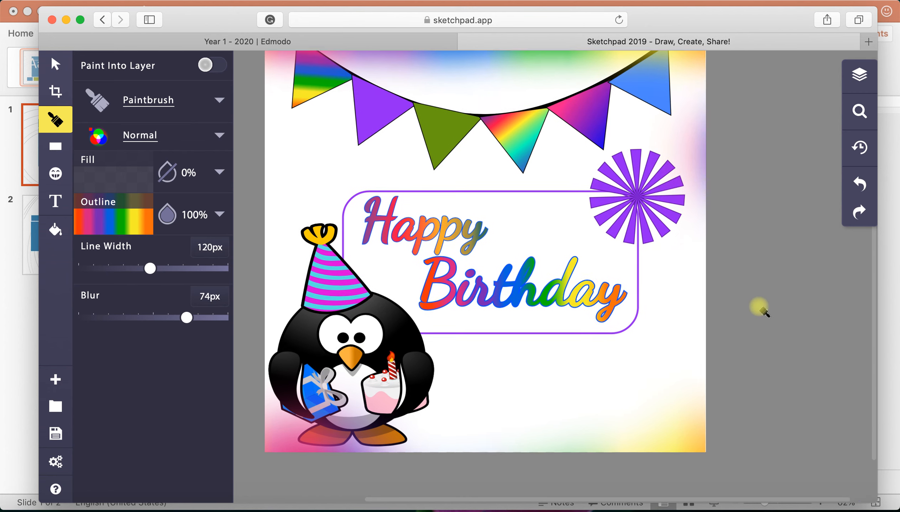
left_click(55, 65)
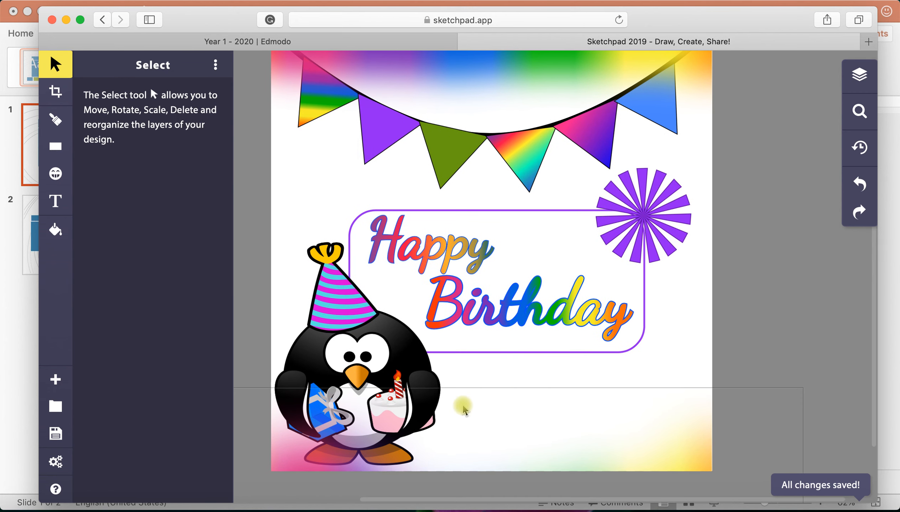
left_click(342, 378)
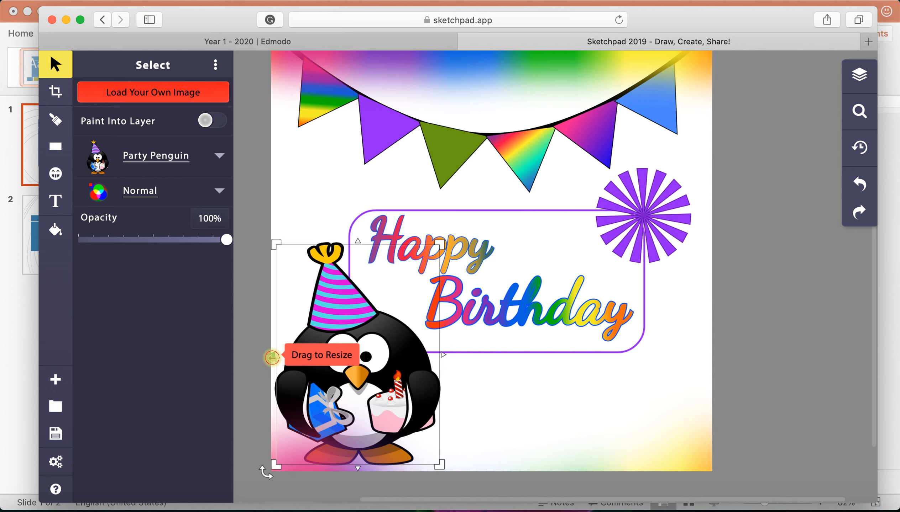
left_click_drag(272, 357, 280, 357)
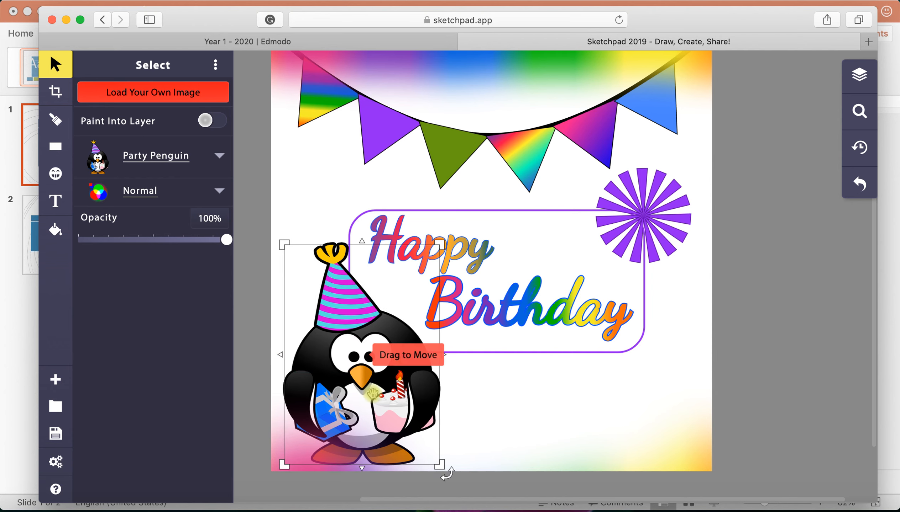
left_click_drag(369, 394, 362, 394)
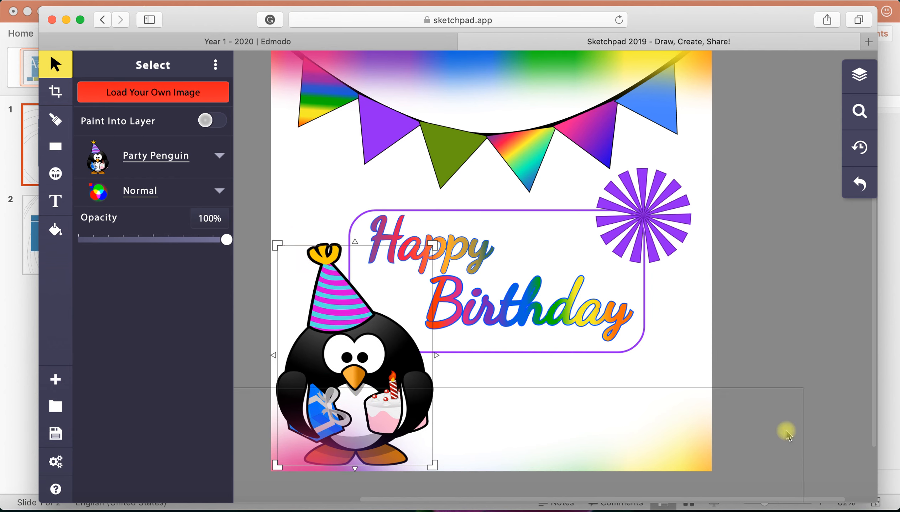
- Delete the blurred rainbow brush strokes along the card's top and bottom edges
scroll(716, 361, "up", 5)
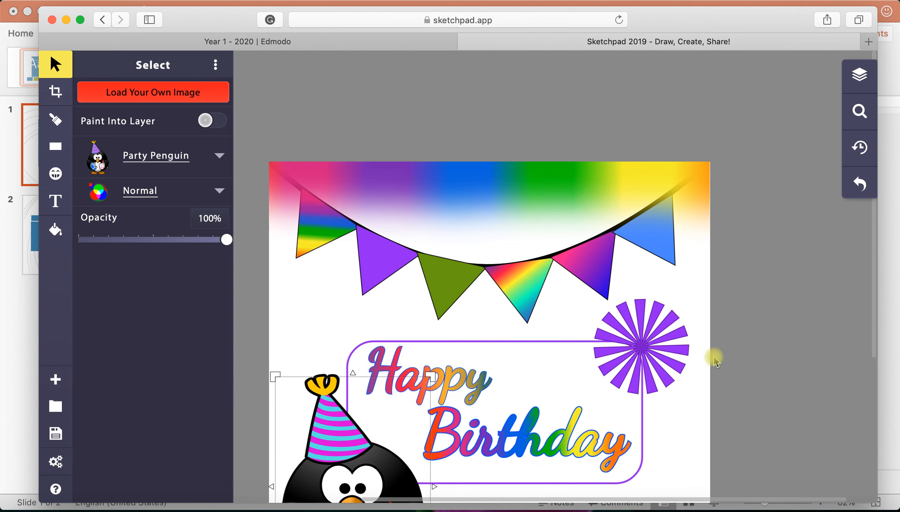
left_click(488, 185)
key("BackSpace")
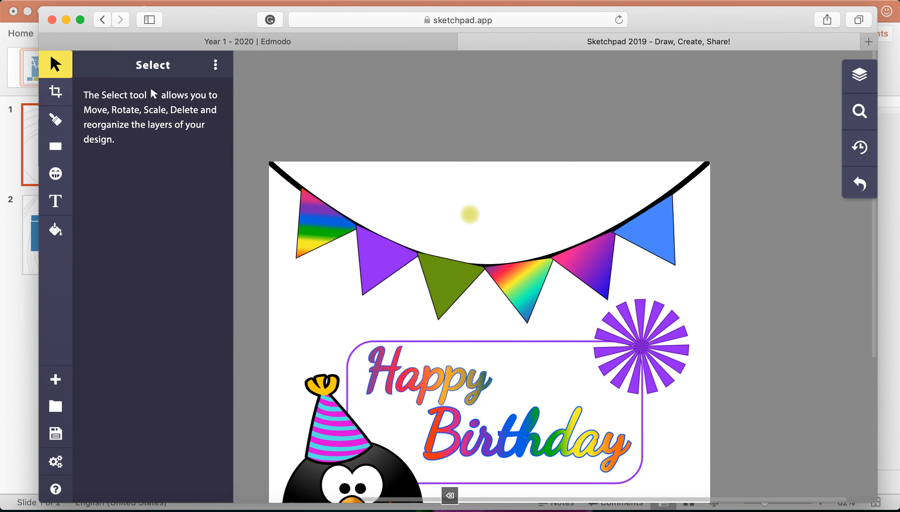
scroll(486, 231, "down", 8)
left_click(530, 358)
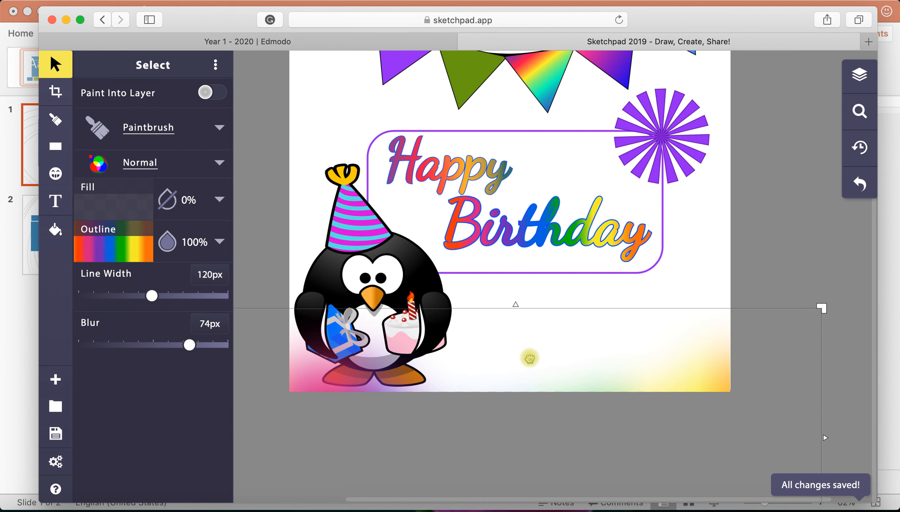
key("BackSpace")
scroll(529, 358, "up", 7)
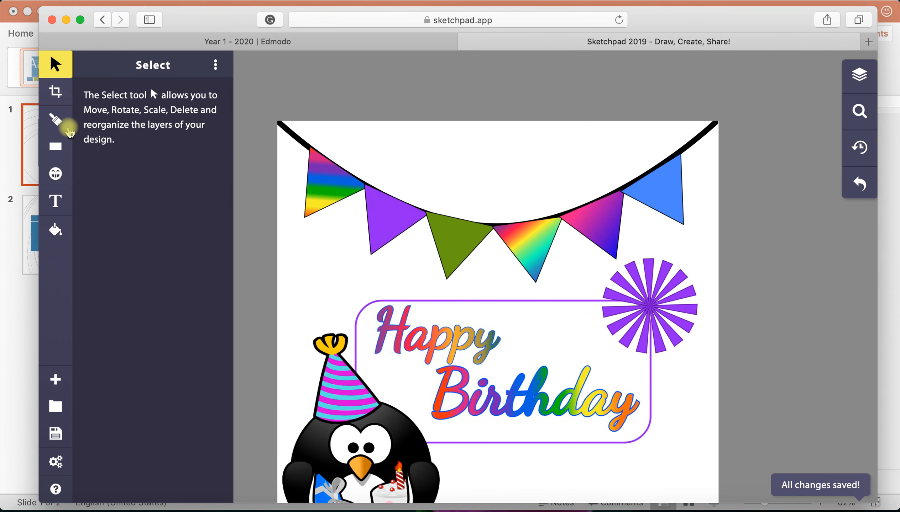
- Set the paintbrush blur to 76 px and paint new rainbow bands along the card's top and bottom edges
left_click(55, 121)
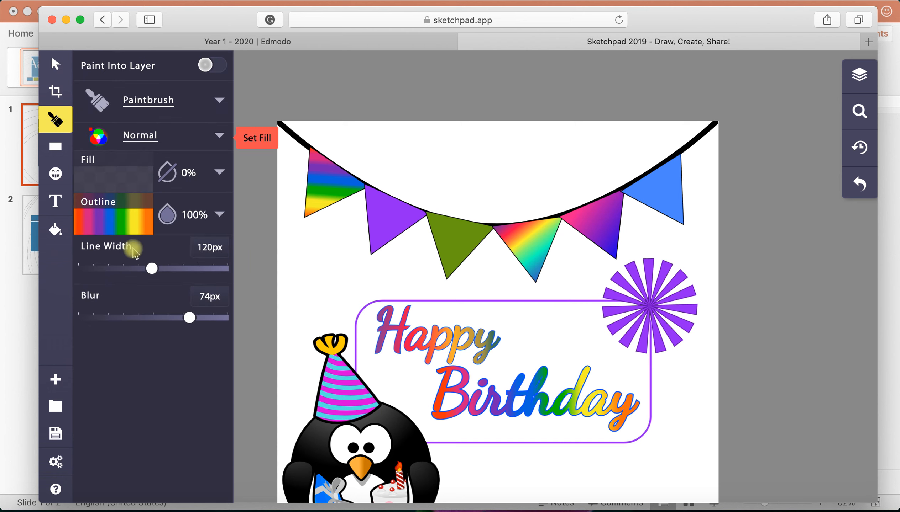
left_click_drag(193, 321, 196, 322)
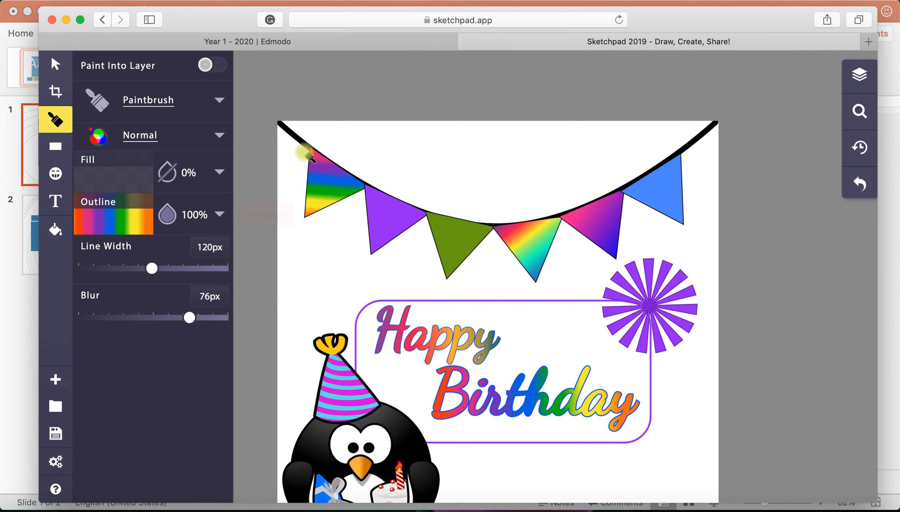
mouse_move(301, 146)
left_mouse_down()
mouse_move(278, 105)
mouse_move(280, 112)
mouse_move(351, 119)
mouse_move(588, 105)
mouse_move(598, 115)
mouse_move(695, 104)
left_mouse_up()
scroll(694, 107, "down", 5)
mouse_move(753, 426)
left_mouse_down()
mouse_move(732, 391)
mouse_move(608, 411)
mouse_move(321, 427)
left_mouse_up()
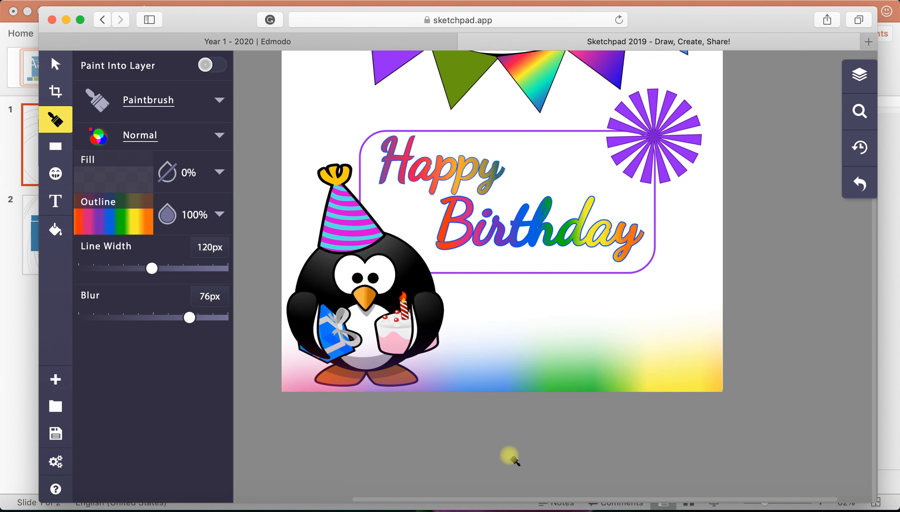
- Change the brush outline to a yellow-orange linear gradient and set the blur to 86 px
scroll(510, 456, "up", 3)
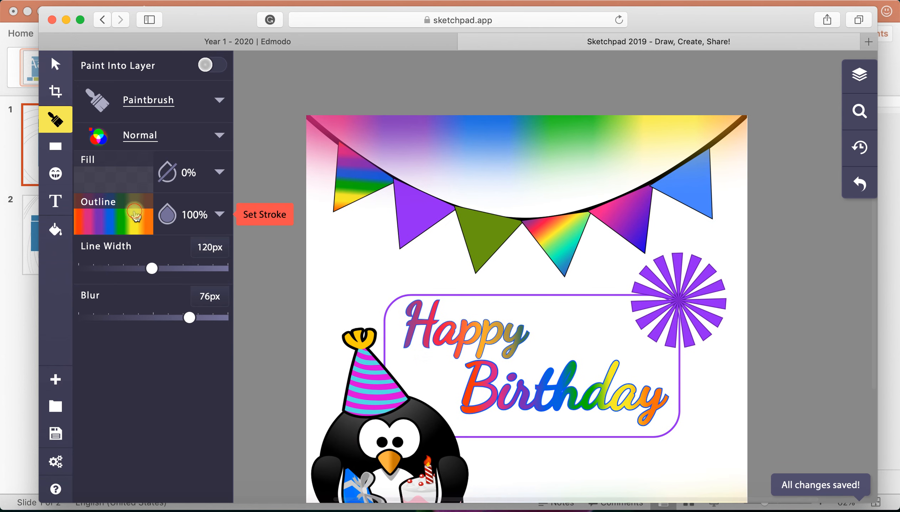
left_click(149, 216)
left_click(352, 283)
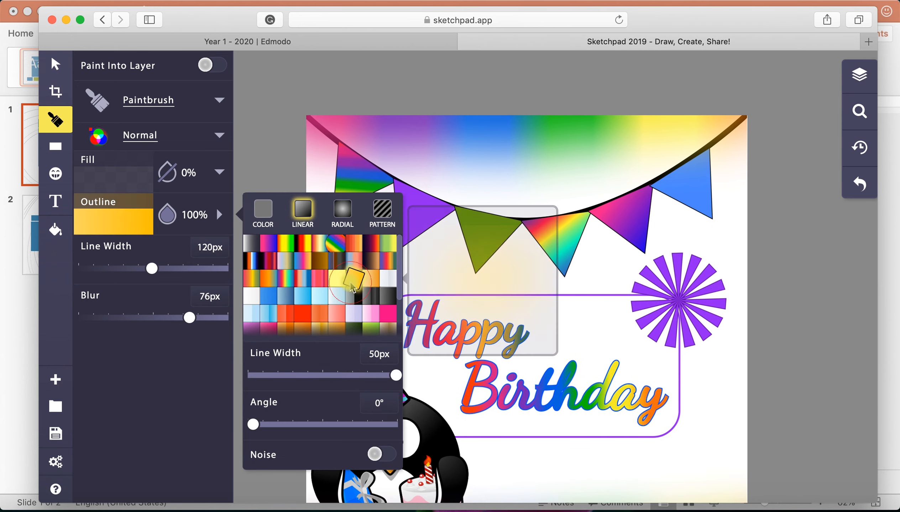
left_click_drag(193, 319, 203, 320)
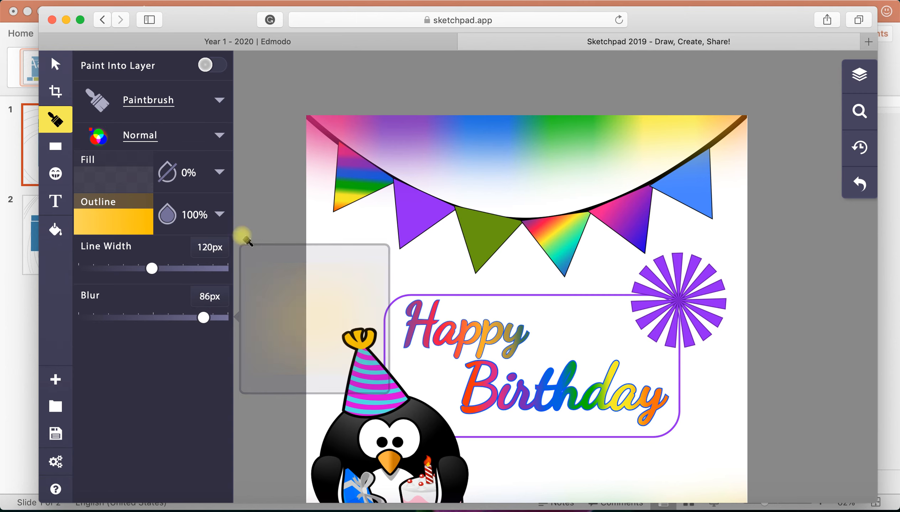
- Paint blurred yellow-orange bands down the full length of the card's left and right edges
mouse_move(307, 221)
left_mouse_down()
mouse_move(282, 216)
mouse_move(259, 404)
left_mouse_up()
scroll(262, 405, "down", 4)
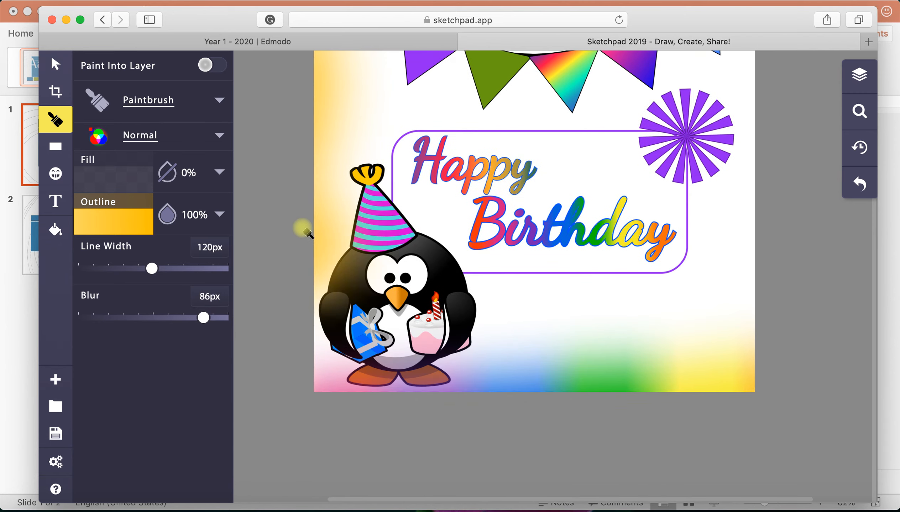
mouse_move(302, 225)
left_mouse_down()
mouse_move(287, 236)
mouse_move(257, 361)
left_mouse_up()
scroll(678, 399, "up", 3)
scroll(679, 400, "right", 2)
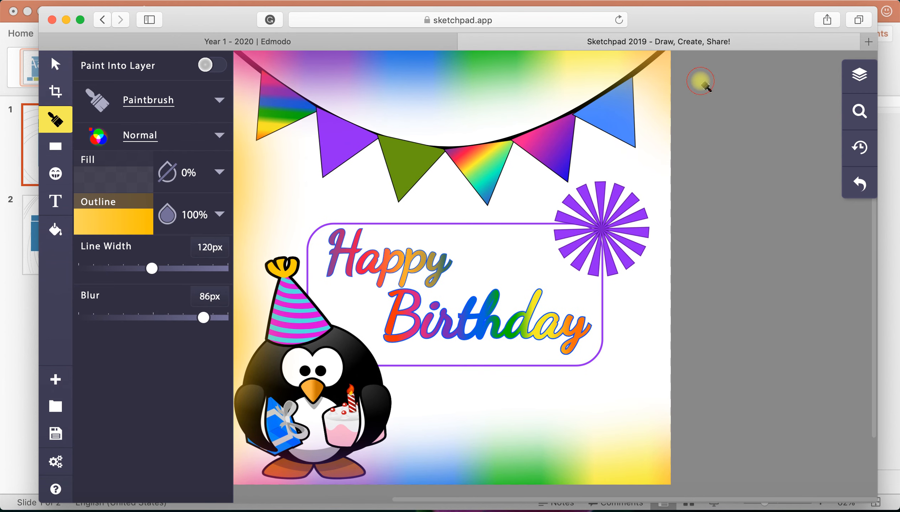
mouse_move(700, 83)
left_mouse_down()
mouse_move(723, 345)
mouse_move(712, 426)
left_mouse_up()
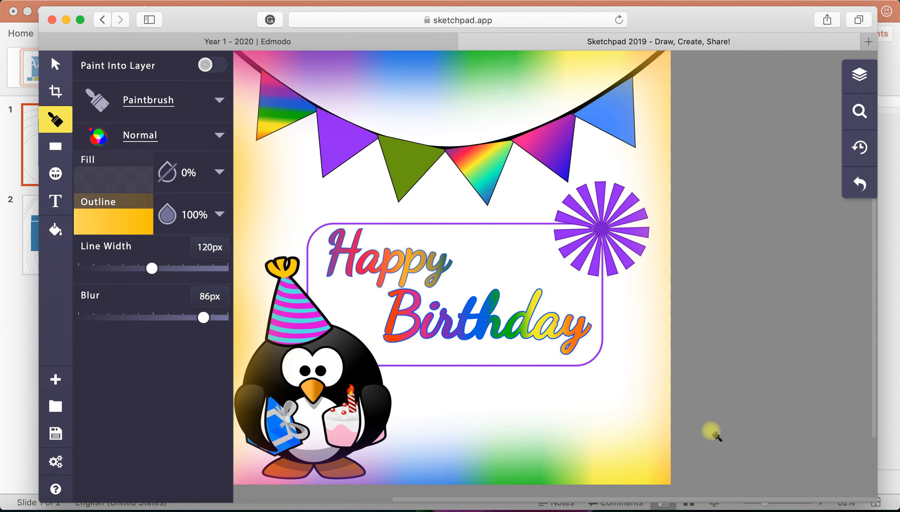
- Compare the card with the Edmodo example in the browser's tab overview, then zoom out until the whole card fits in view
scroll(715, 436, "down", 1)
scroll(715, 436, "left", 2)
key("super+shift+backslash")
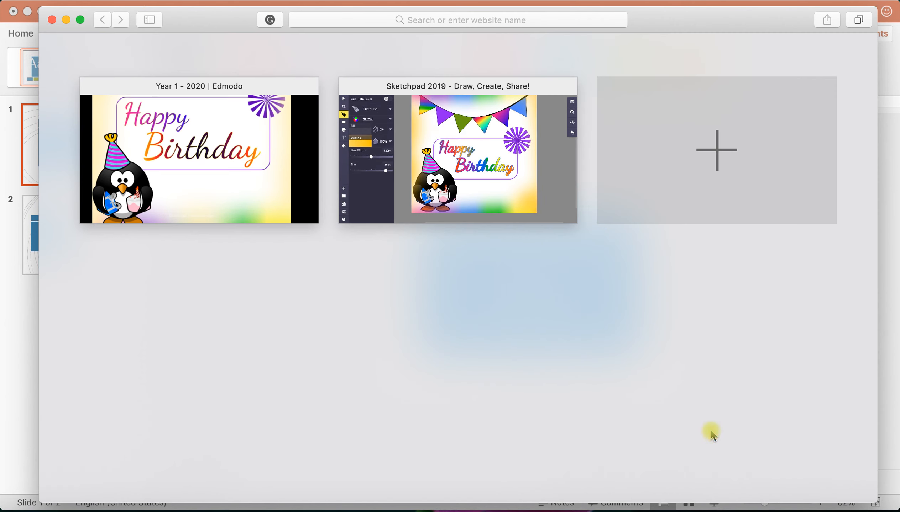
left_click(512, 144)
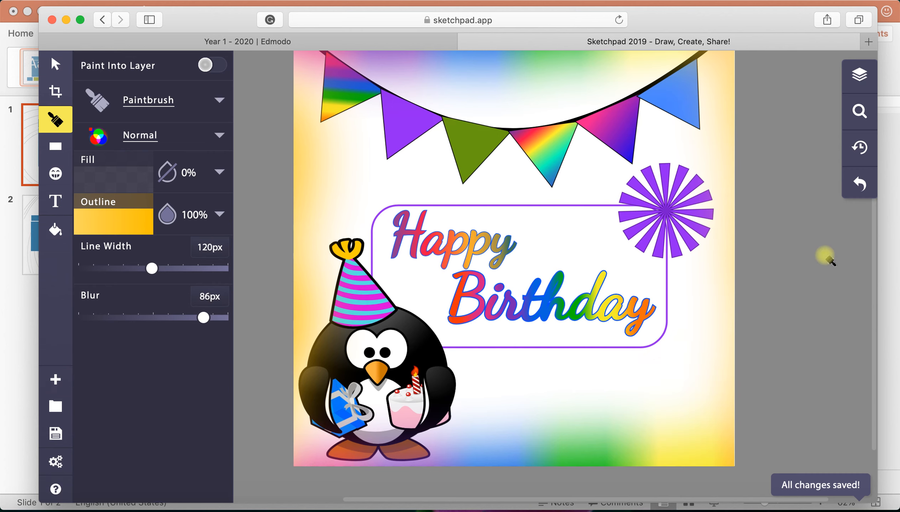
left_click(861, 115)
mouse_move(820, 151)
left_mouse_down()
mouse_move(820, 173)
mouse_move(816, 165)
left_mouse_up()
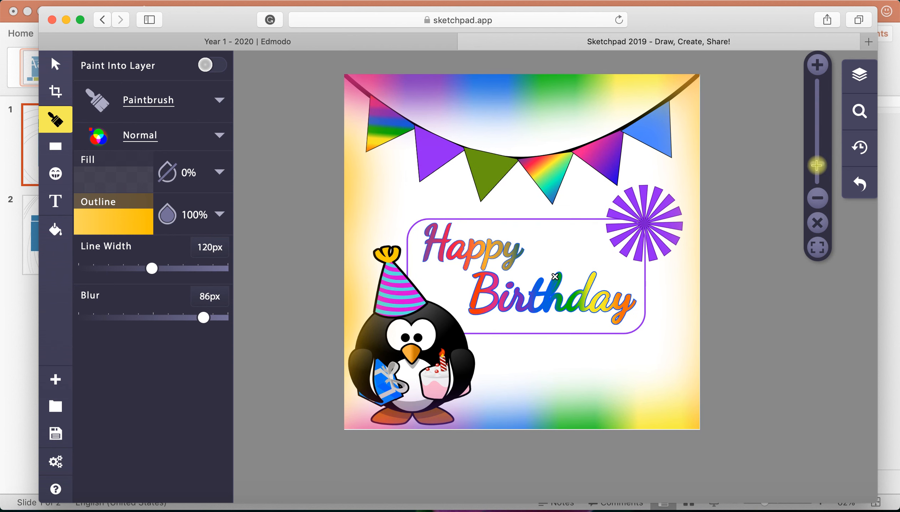